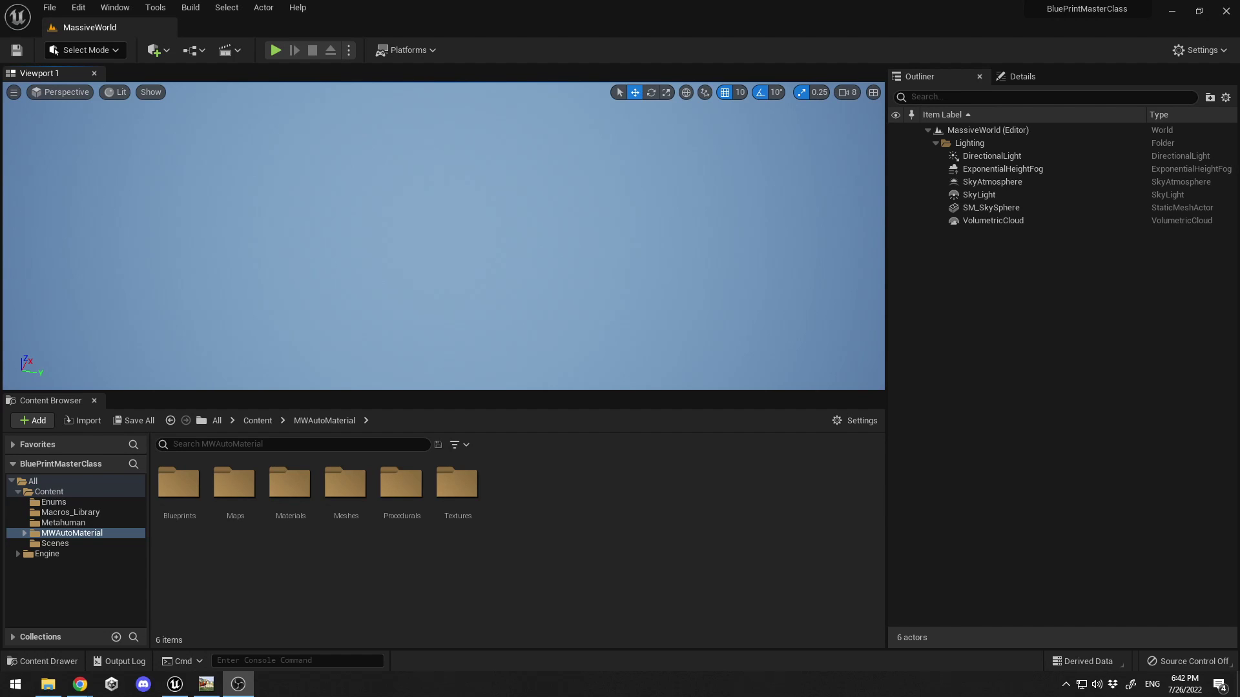
mouse_move(703, 242)
right_mouse_down()
mouse_move(671, 187)
mouse_move(614, 169)
mouse_move(702, 244)
right_mouse_up()
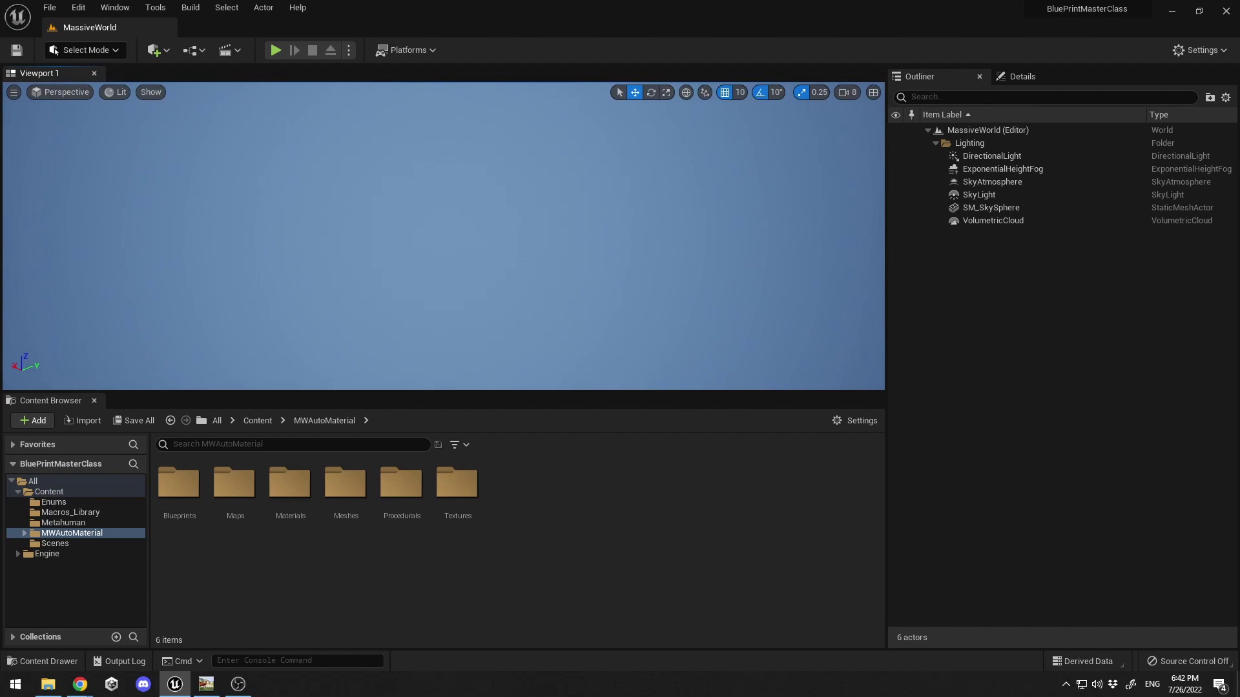
right_click_drag(562, 242, 507, 243)
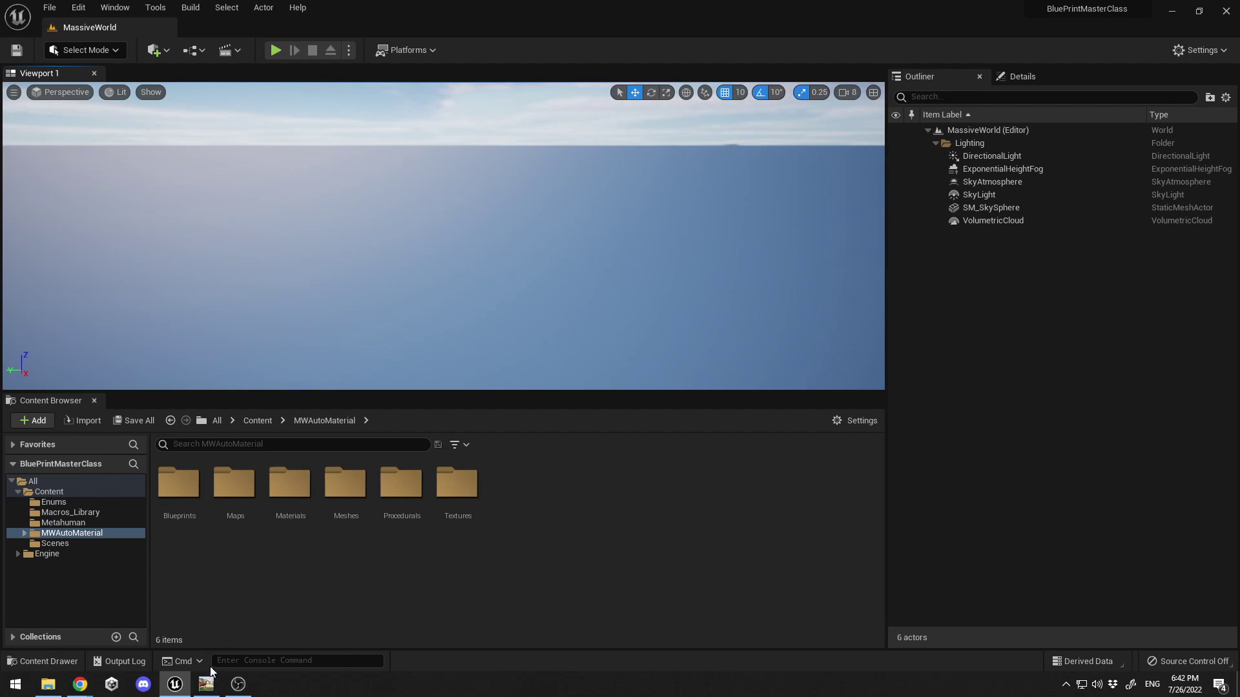
Switch to World Machine and check its edition and build in the About World Machine information.
left_click(206, 683)
middle_click_drag(643, 244, 614, 257)
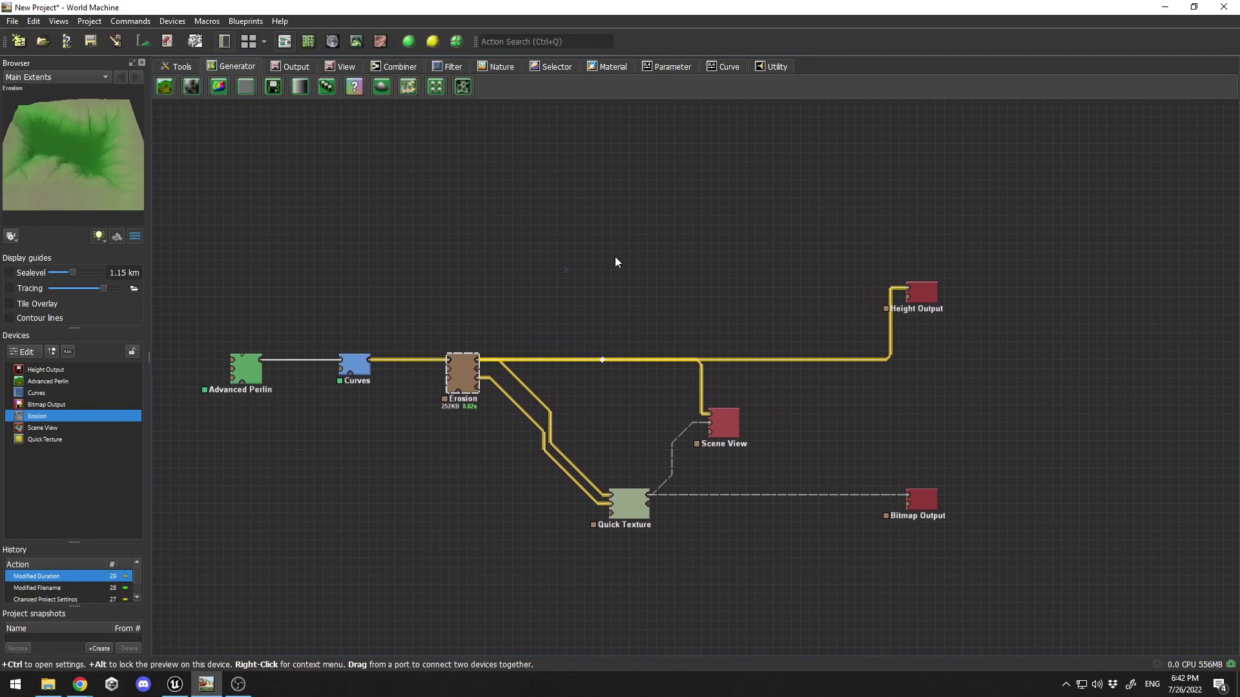
left_click(279, 21)
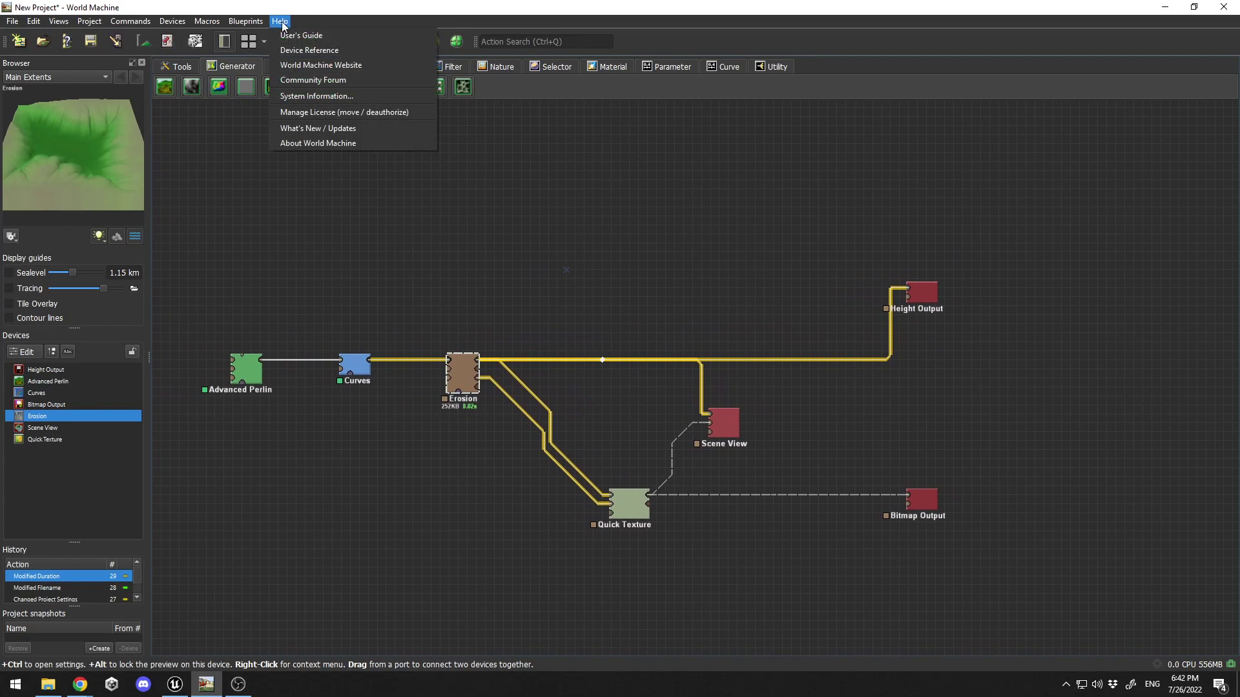
left_click(322, 144)
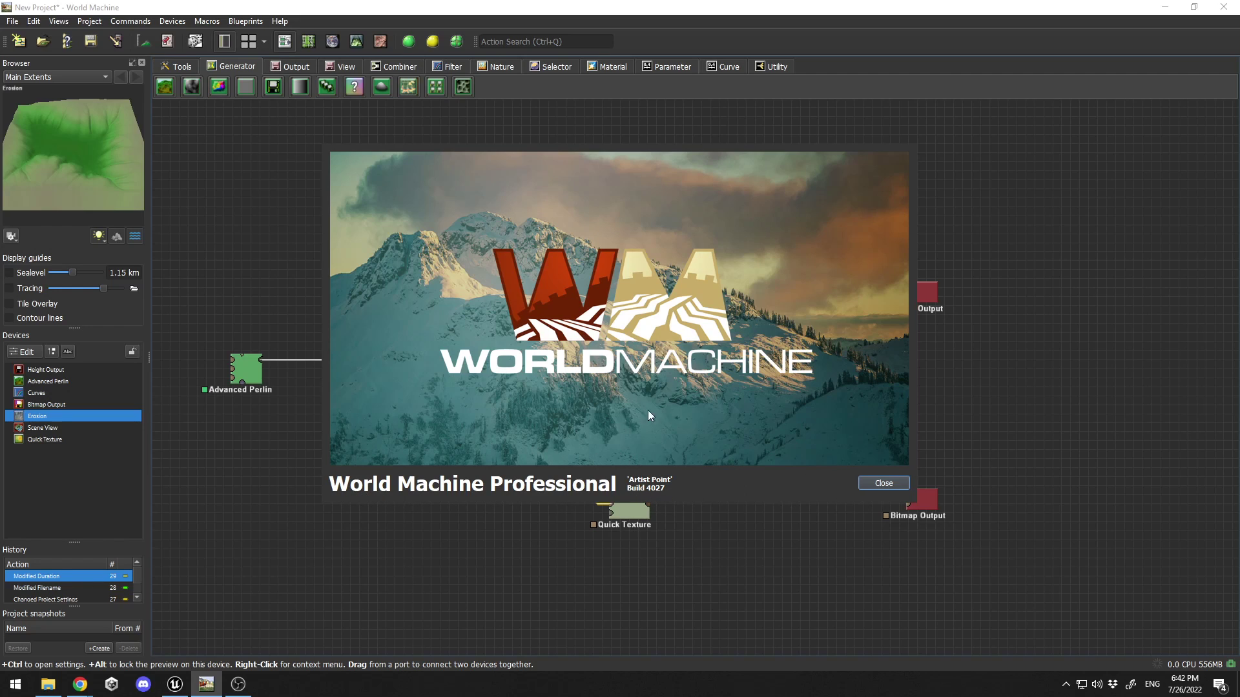
left_click(883, 482)
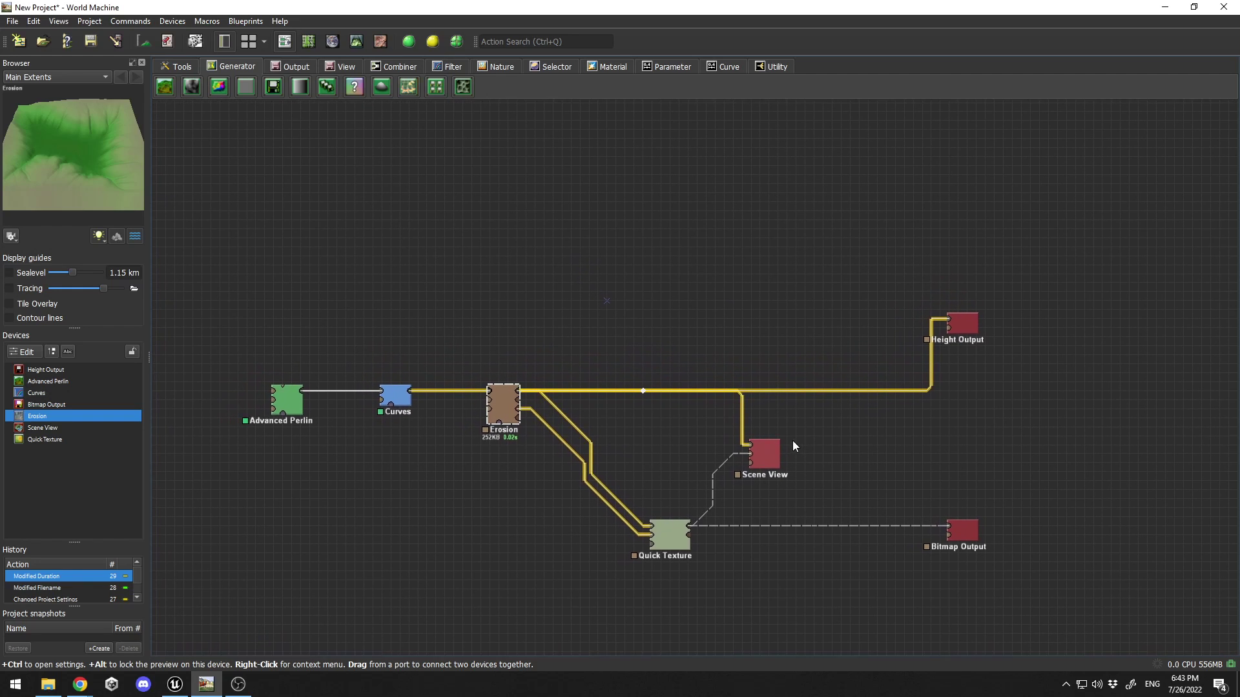
Move Advanced Perlin and Curves closer to Erosion, and lower Height Output so it lines up with Erosion's output wire.
scroll(426, 364, "up", 1)
middle_click_drag(449, 358, 447, 312)
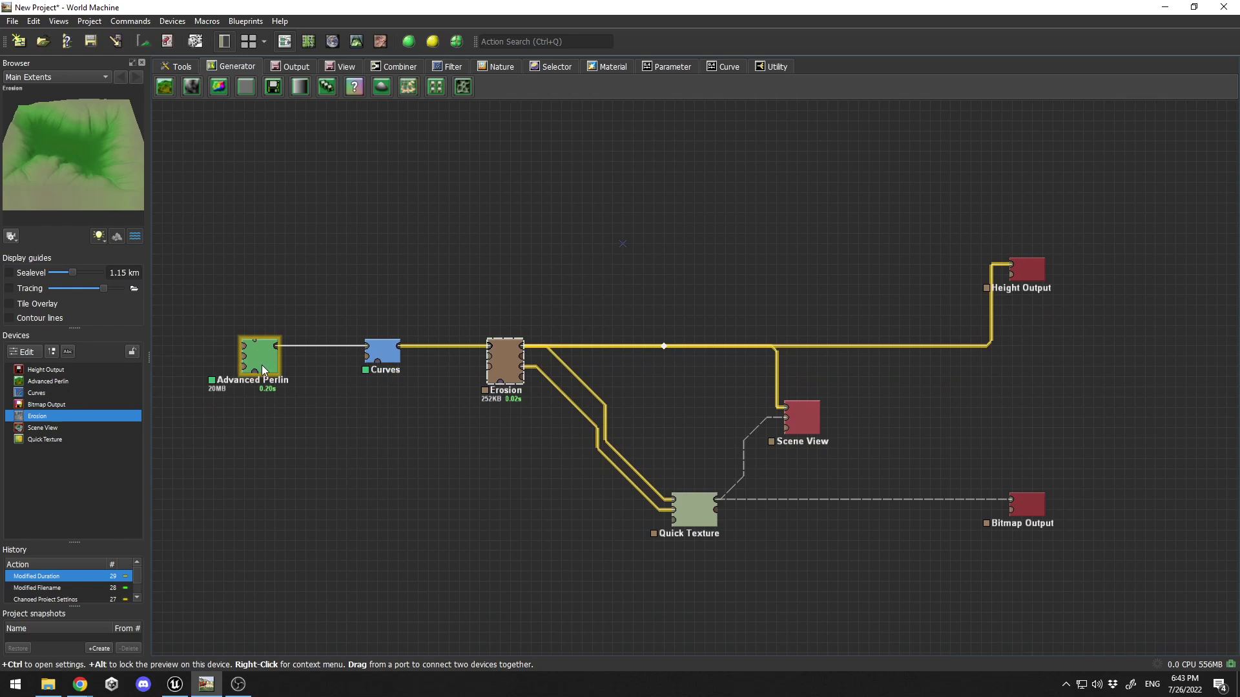
left_click_drag(263, 370, 420, 357)
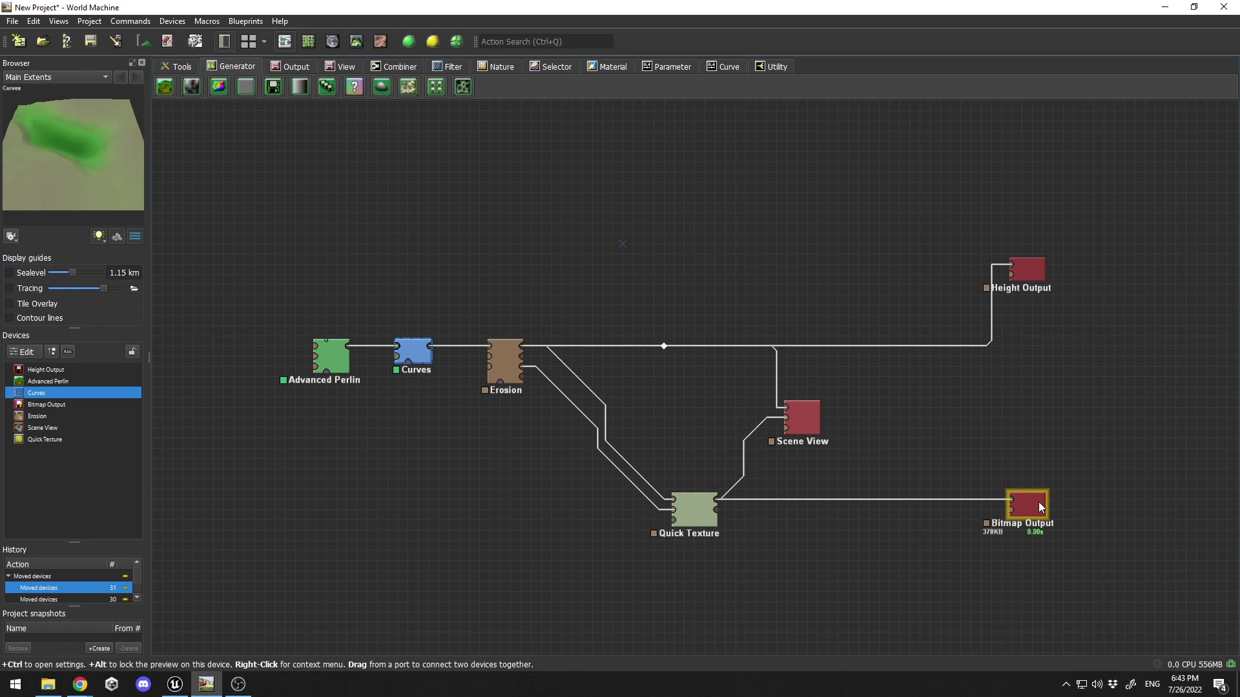
left_click_drag(1035, 271, 1039, 355)
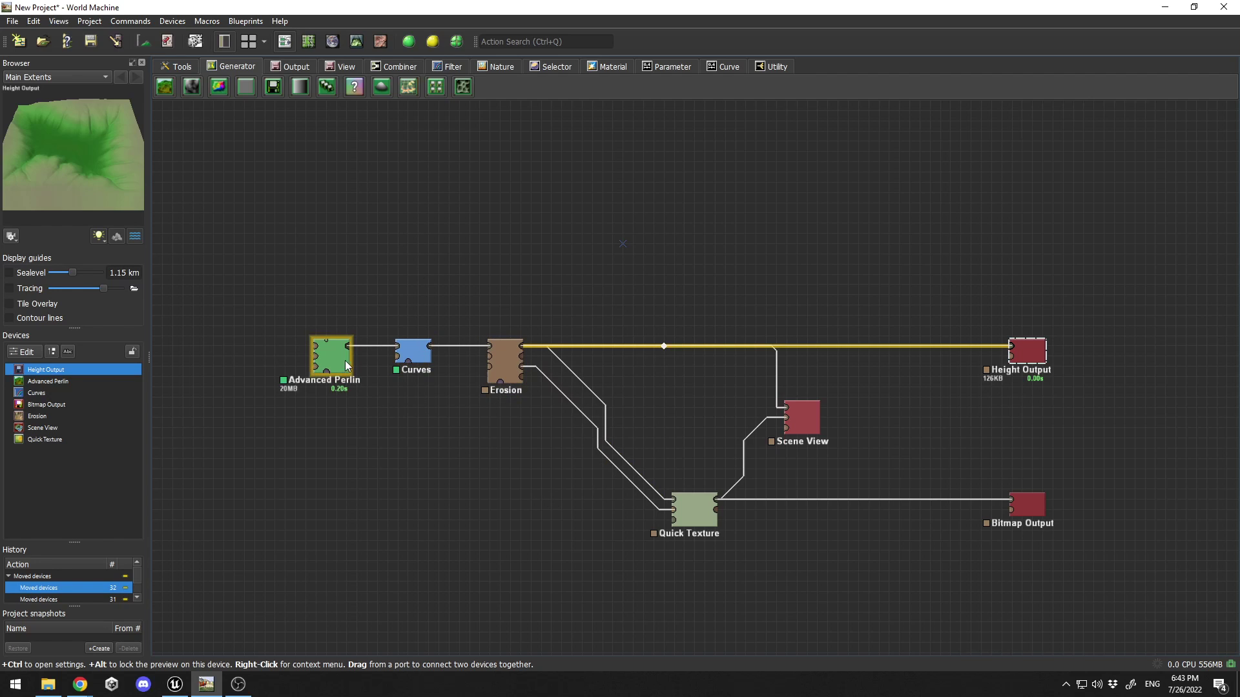
Examine the device network, then preview the Advanced Perlin device's terrain and review its properties.
middle_click_drag(472, 442, 427, 446)
left_click_drag(201, 217, 1038, 586)
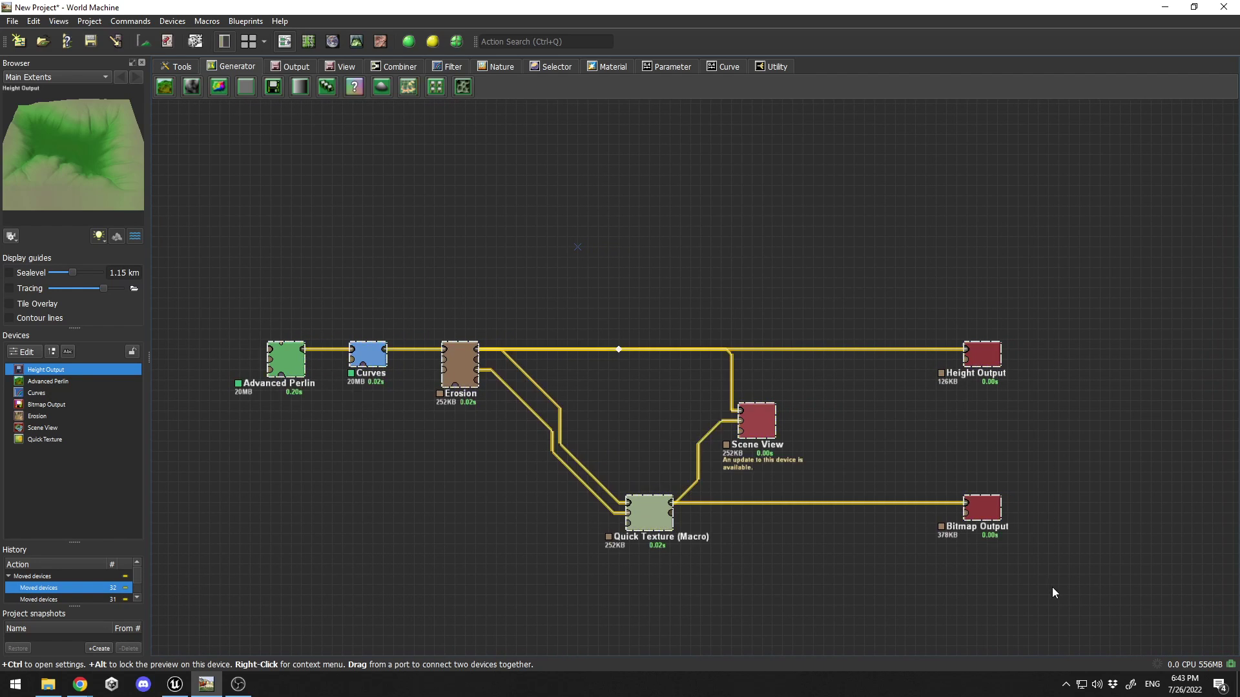
left_click(934, 588)
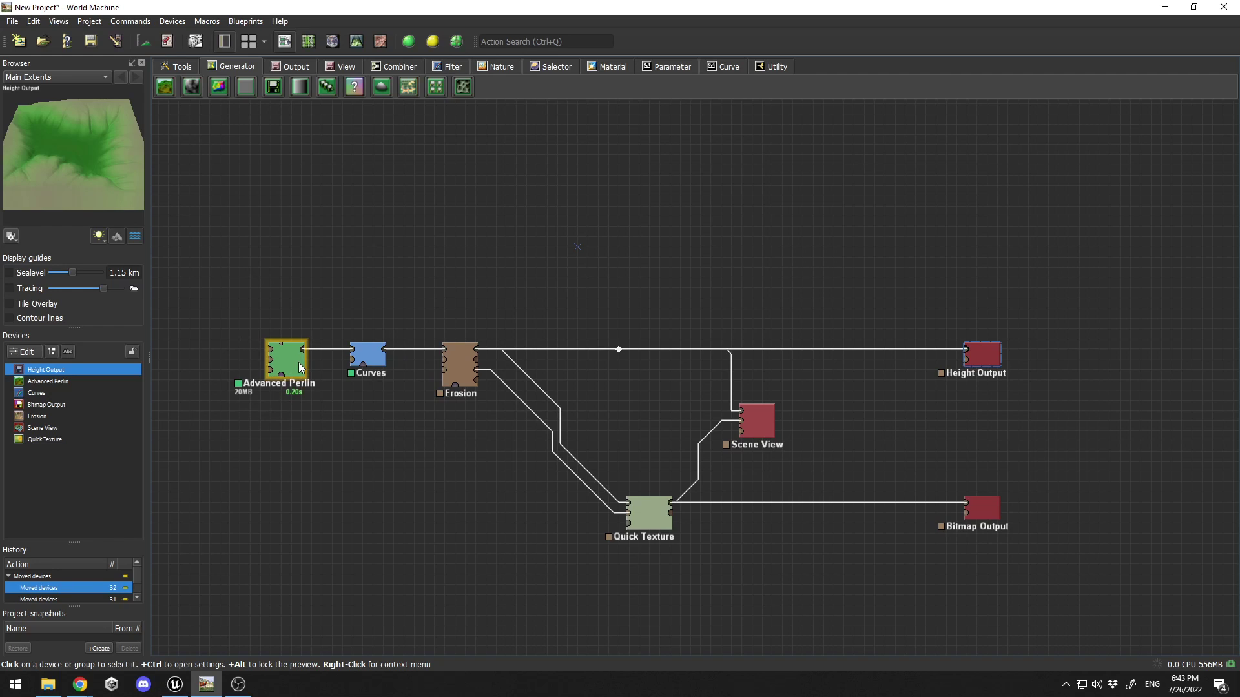
left_click(55, 382)
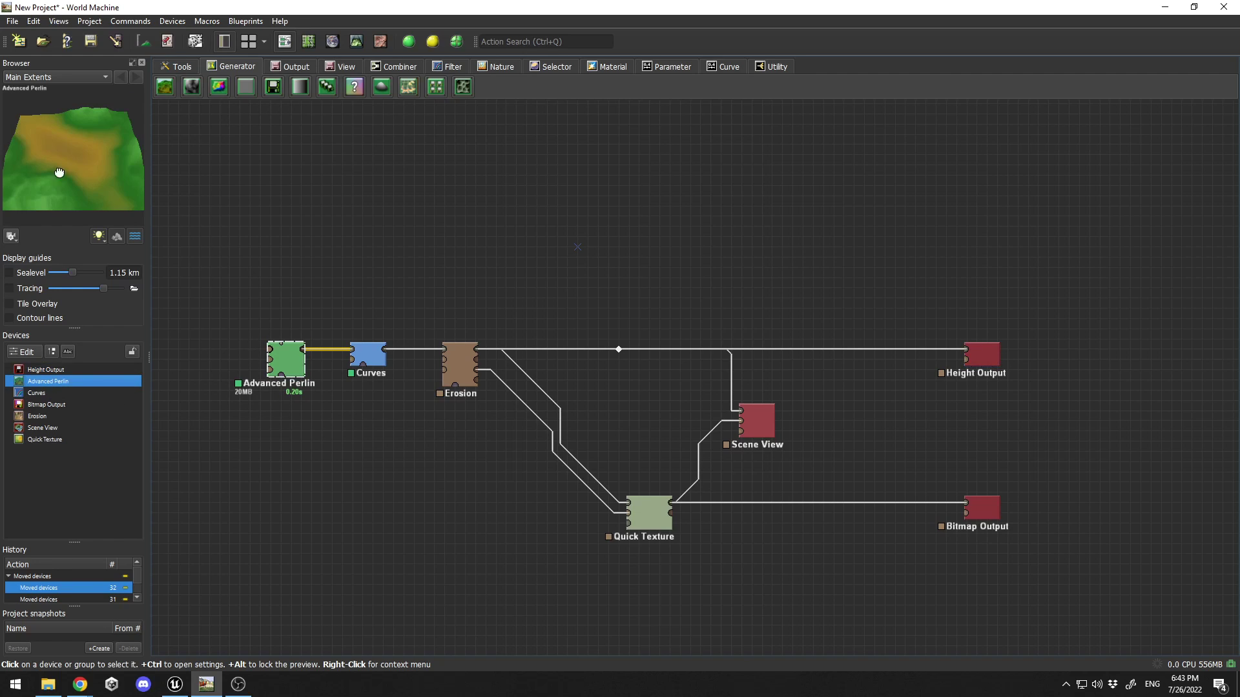
double_click(291, 364)
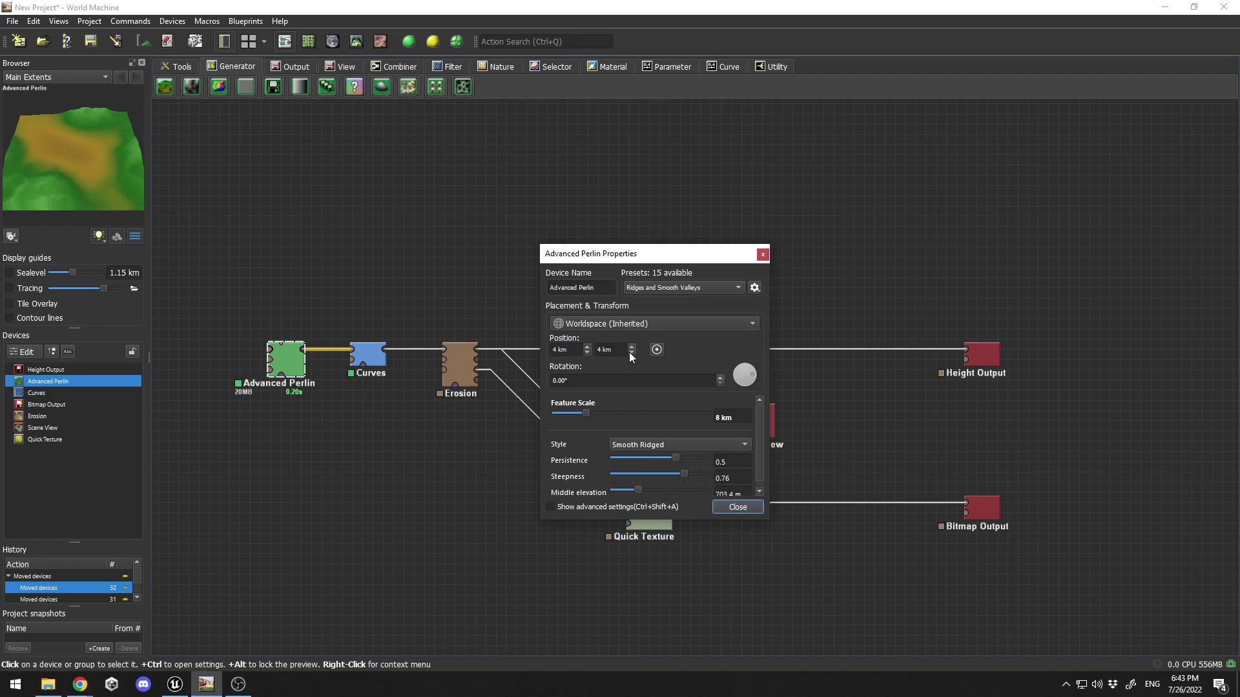
left_click(763, 255)
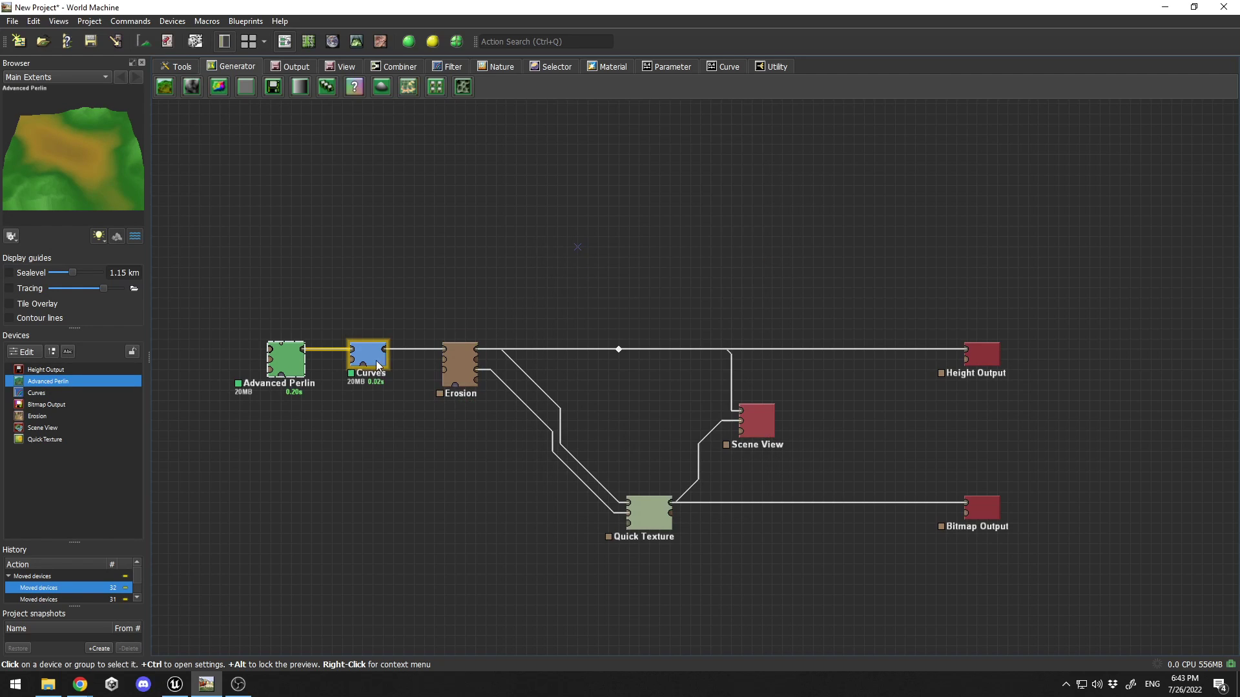
Reshape the Curves device's curve by lowering its first interior knot slightly.
double_click(368, 355)
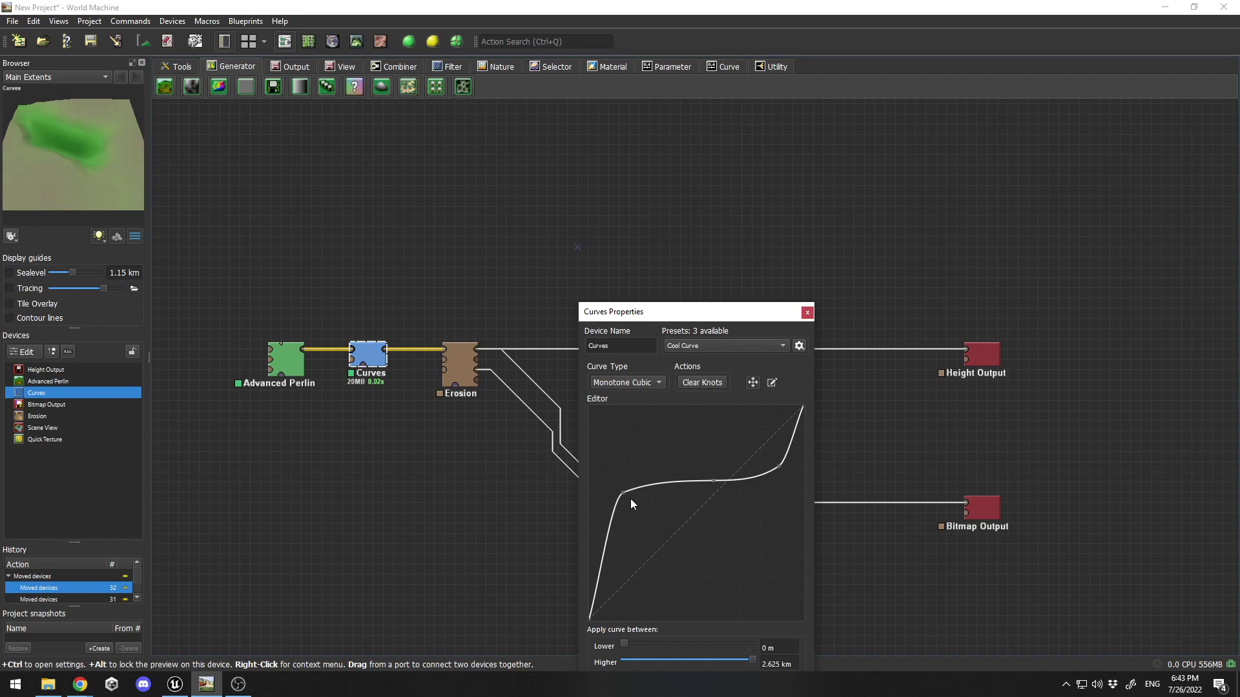
left_click_drag(622, 494, 628, 514)
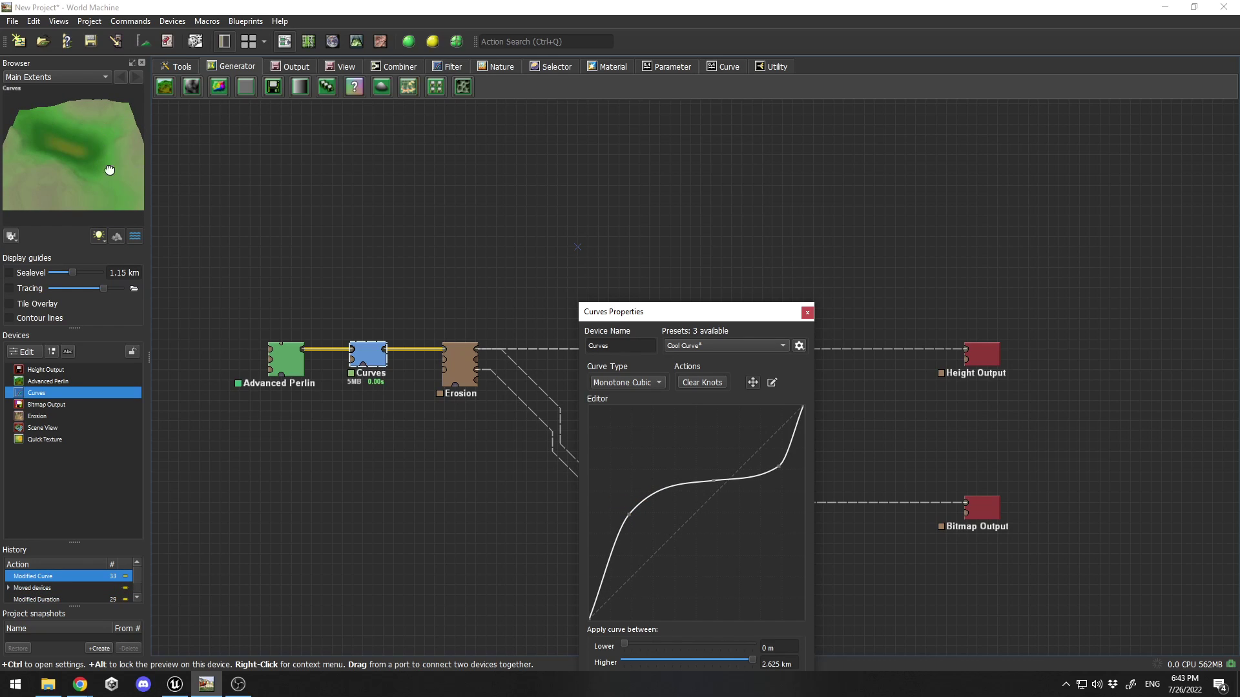
left_click(807, 314)
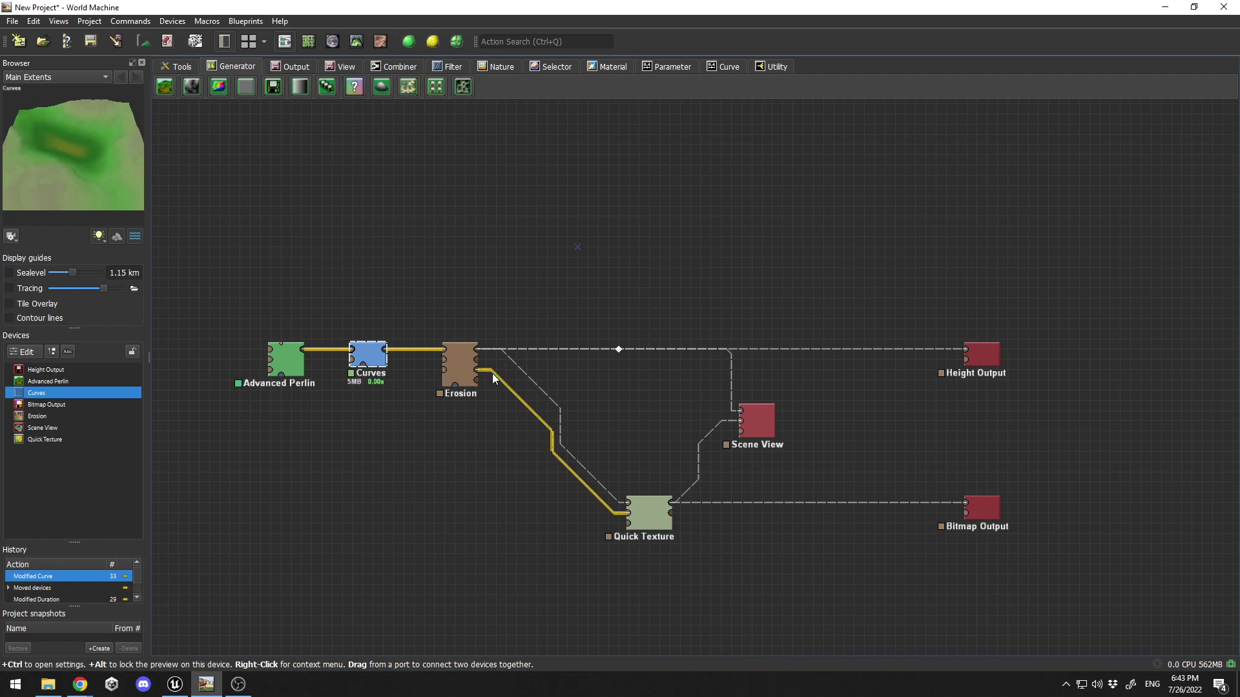
Set the Erosion device's duration to 152.
double_click(465, 355)
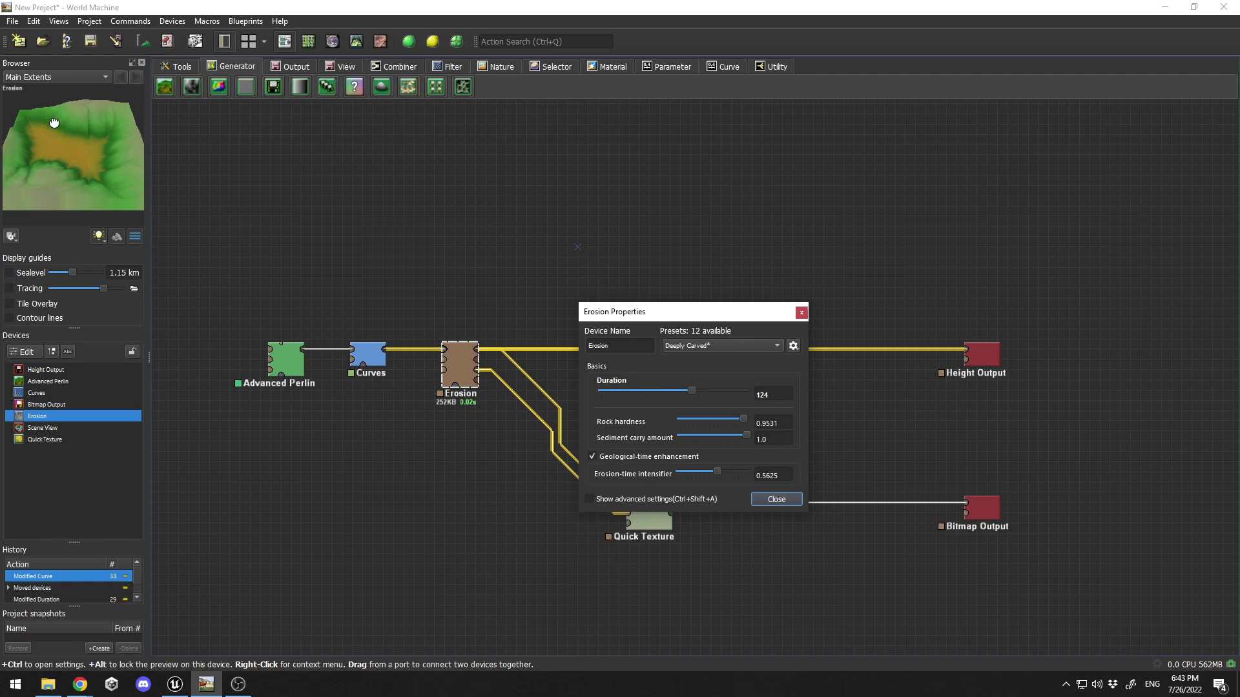
left_click_drag(692, 391, 711, 393)
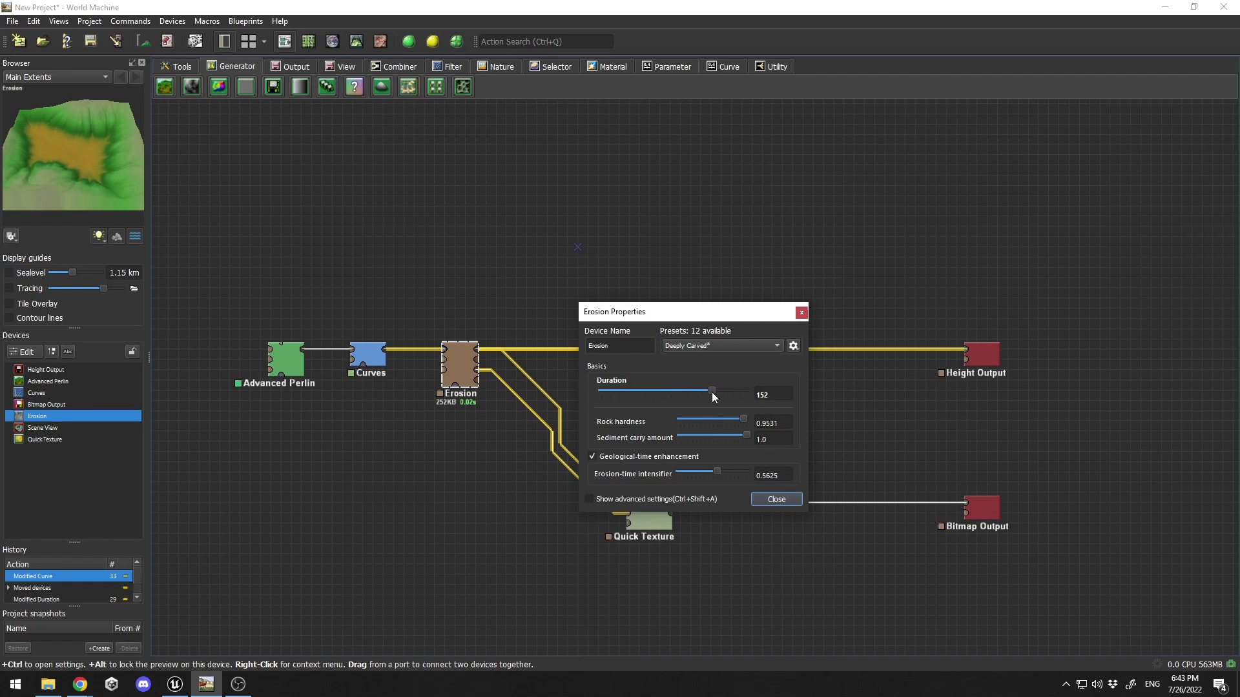
left_click(777, 500)
Show the Scene View device's terrain in the 3D view and inspect it from several angles.
middle_click_drag(532, 250, 541, 277)
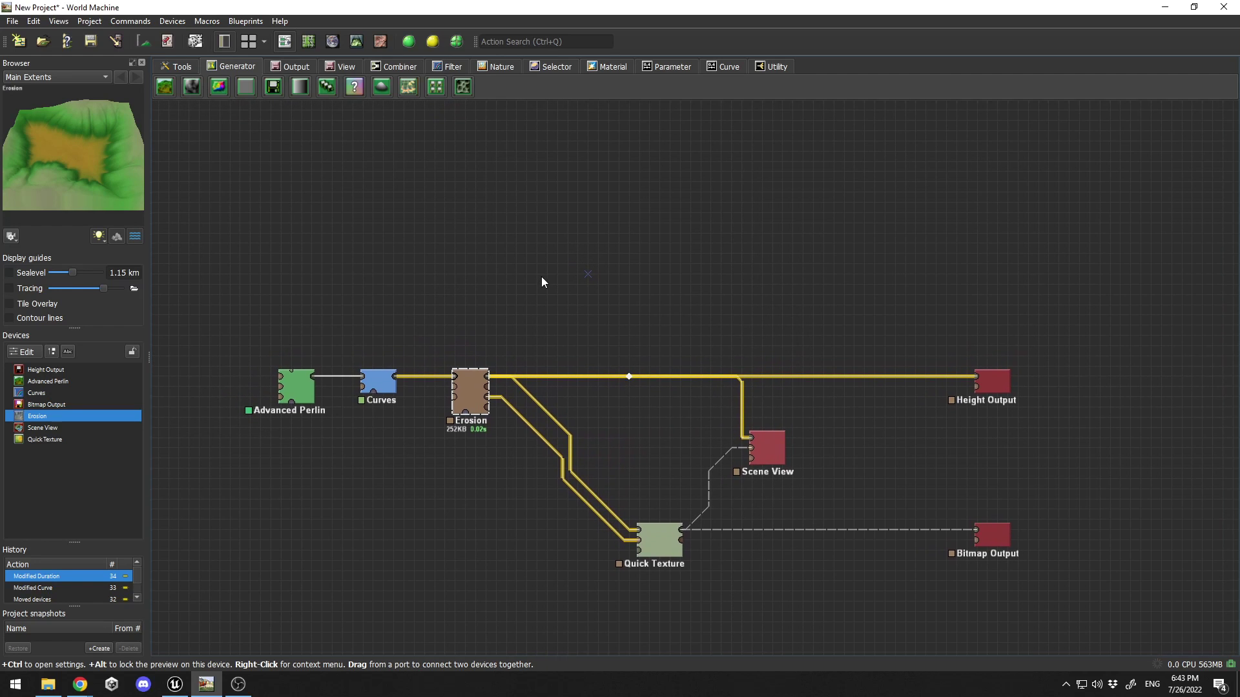
middle_click_drag(720, 284, 651, 273)
left_click(44, 429)
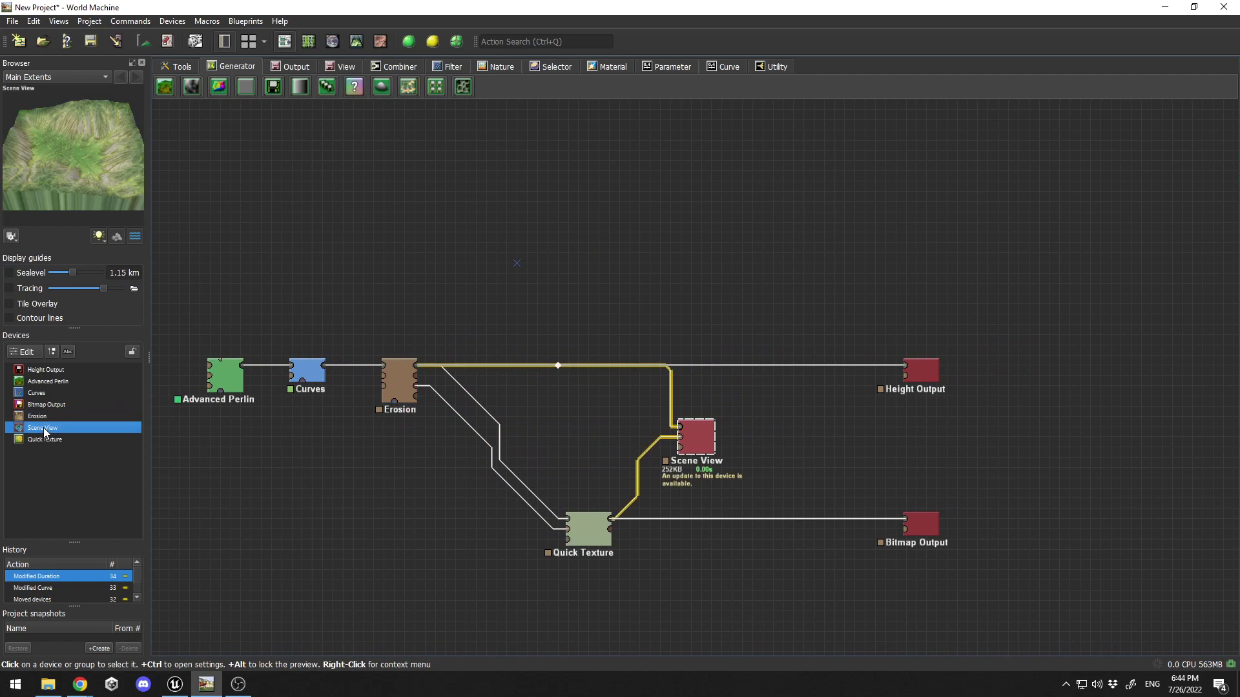
left_click(354, 43)
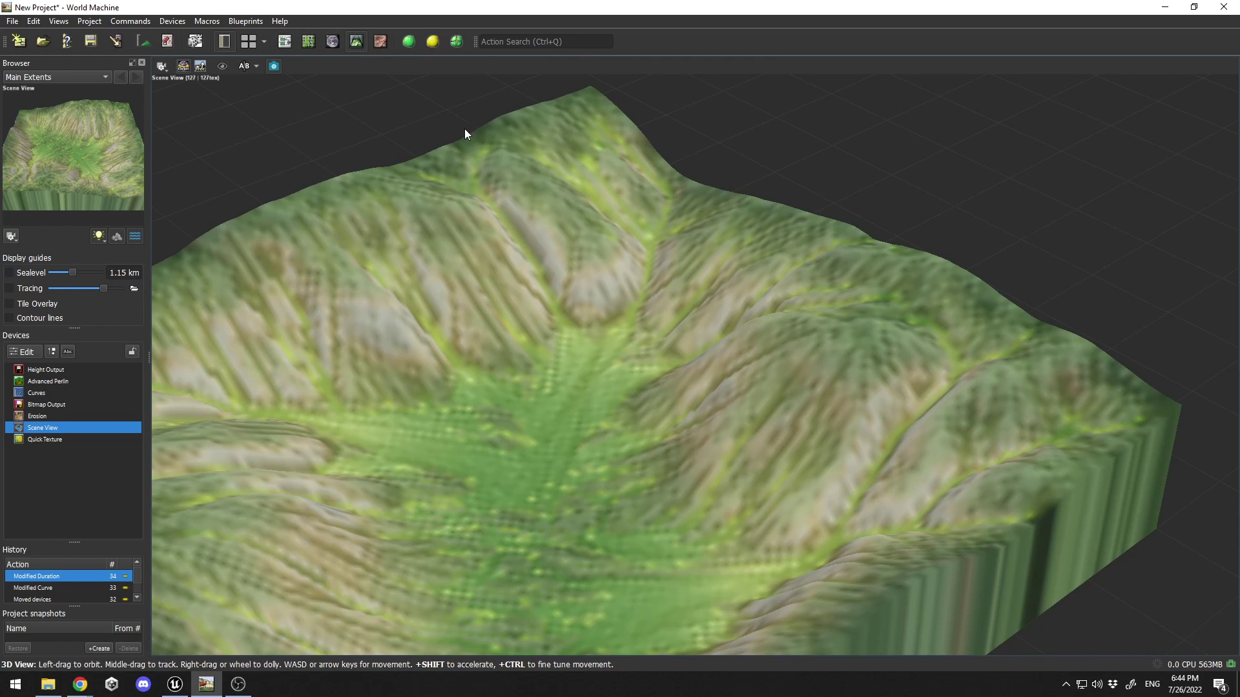
scroll(591, 329, "down", 3)
left_click_drag(838, 286, 628, 351)
middle_click_drag(626, 346, 671, 340)
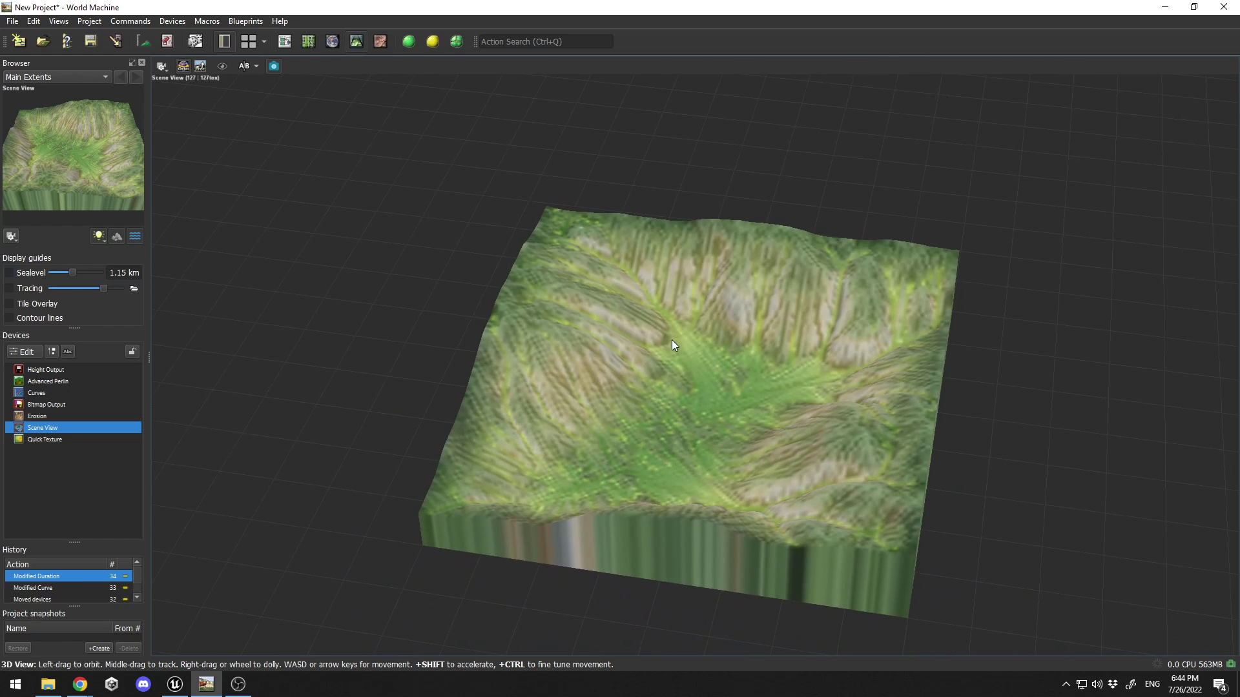
scroll(646, 342, "up", 3)
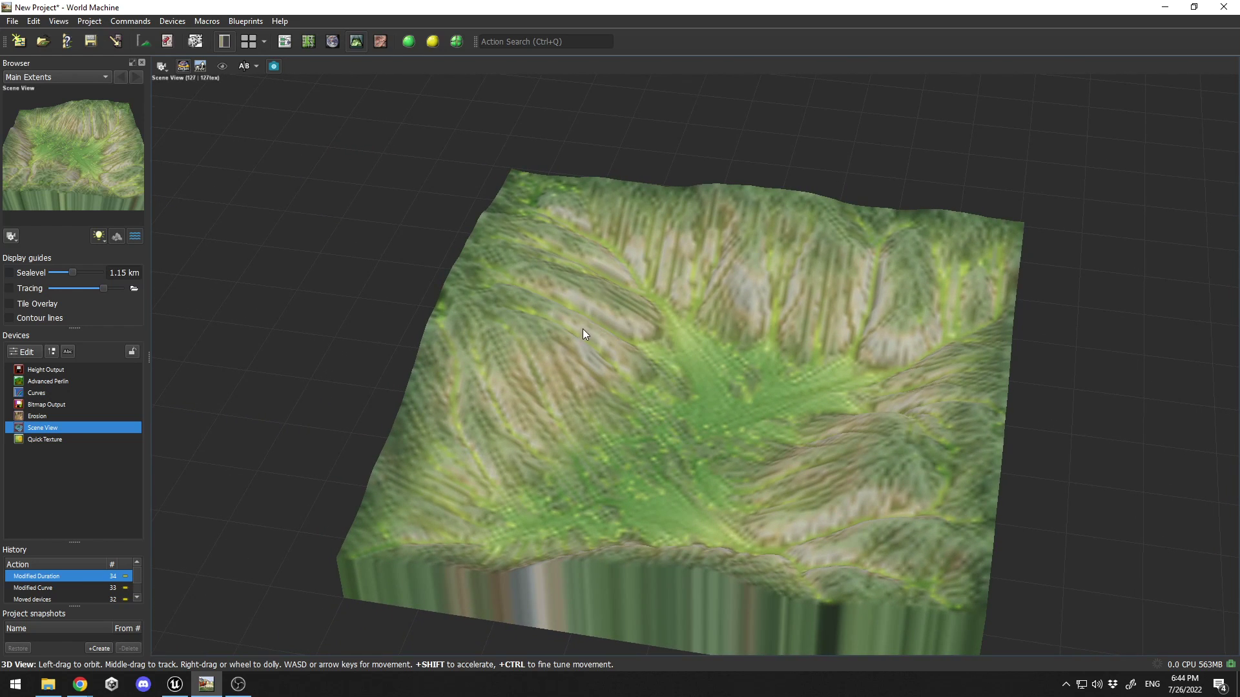
left_click_drag(608, 355, 694, 343)
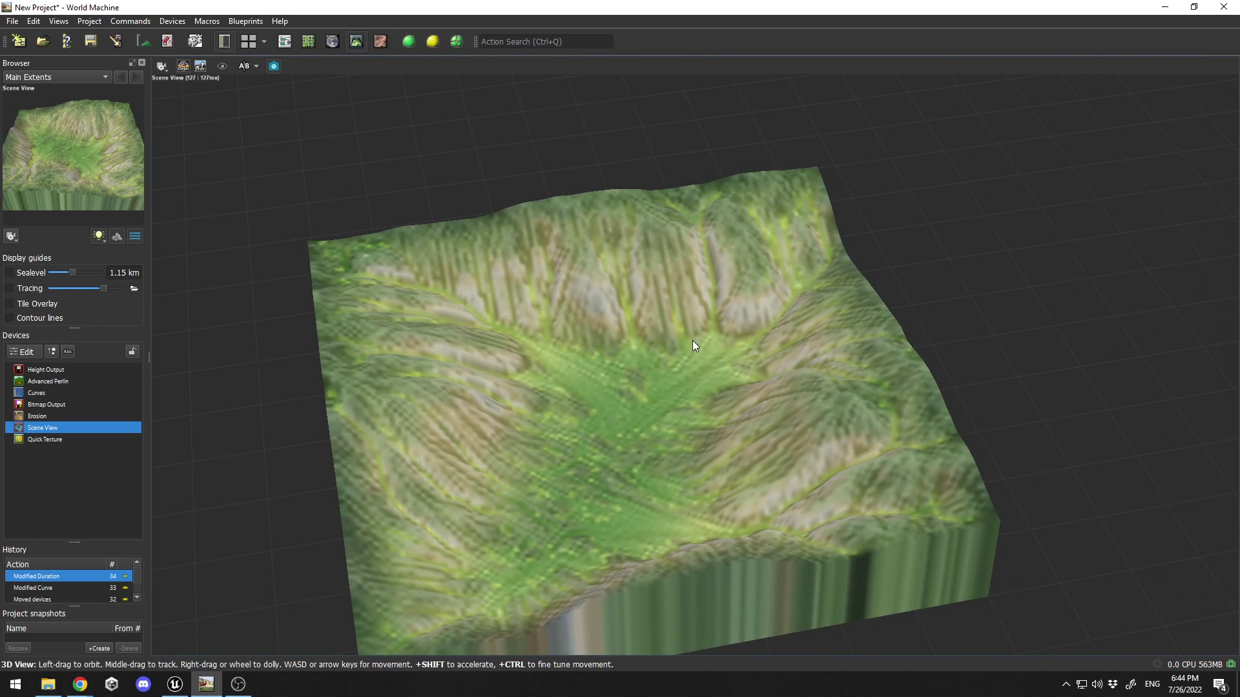
Run a normal build of the Main Extents and inspect the full-resolution terrain in 3D.
left_click(408, 43)
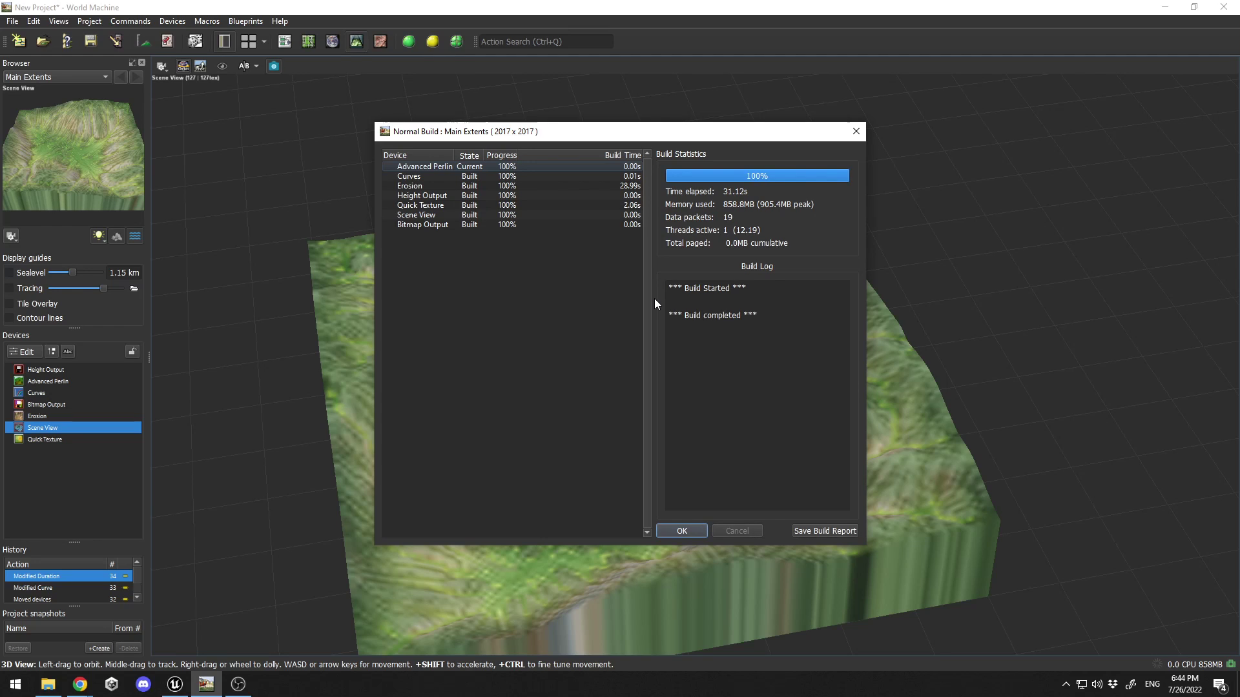
left_click(683, 531)
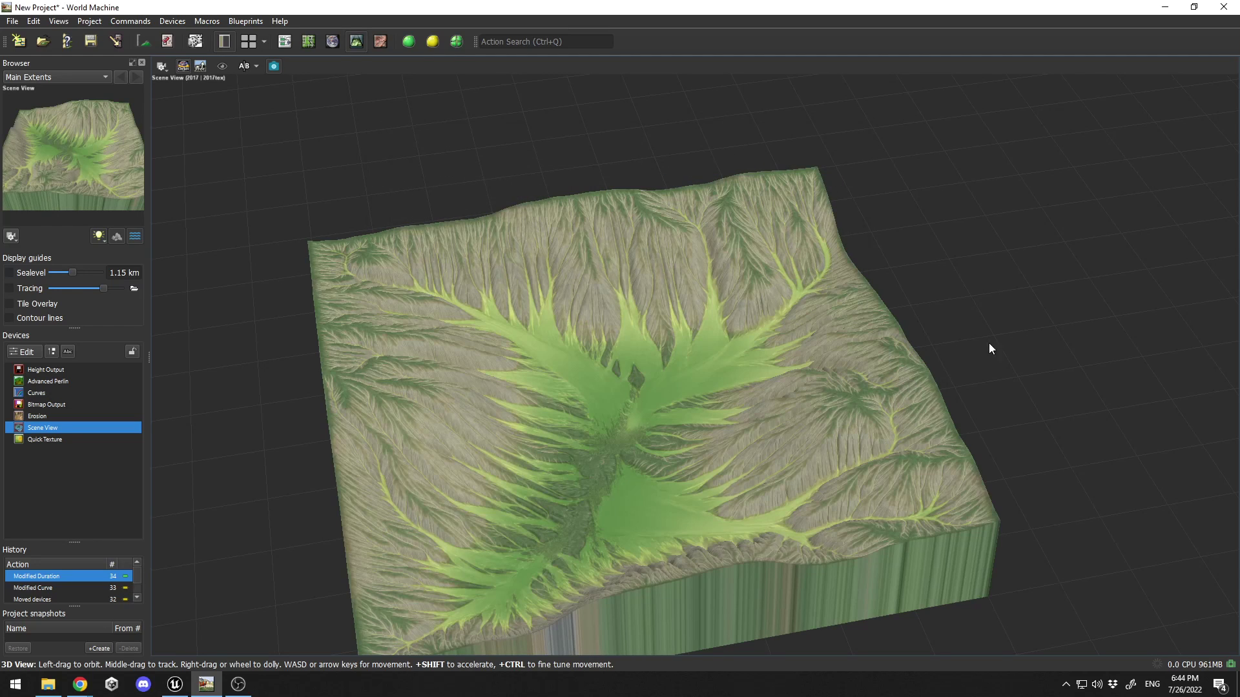
scroll(744, 383, "up", 5)
scroll(744, 384, "down", 4)
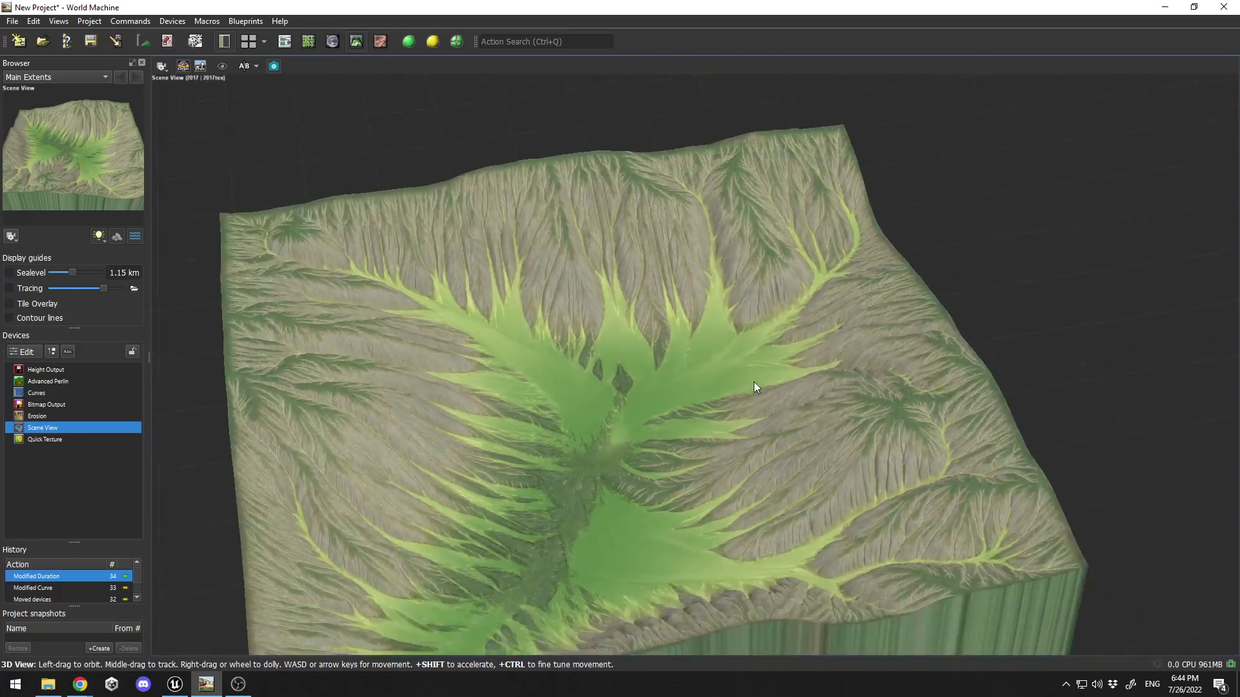
left_click_drag(753, 381, 863, 352)
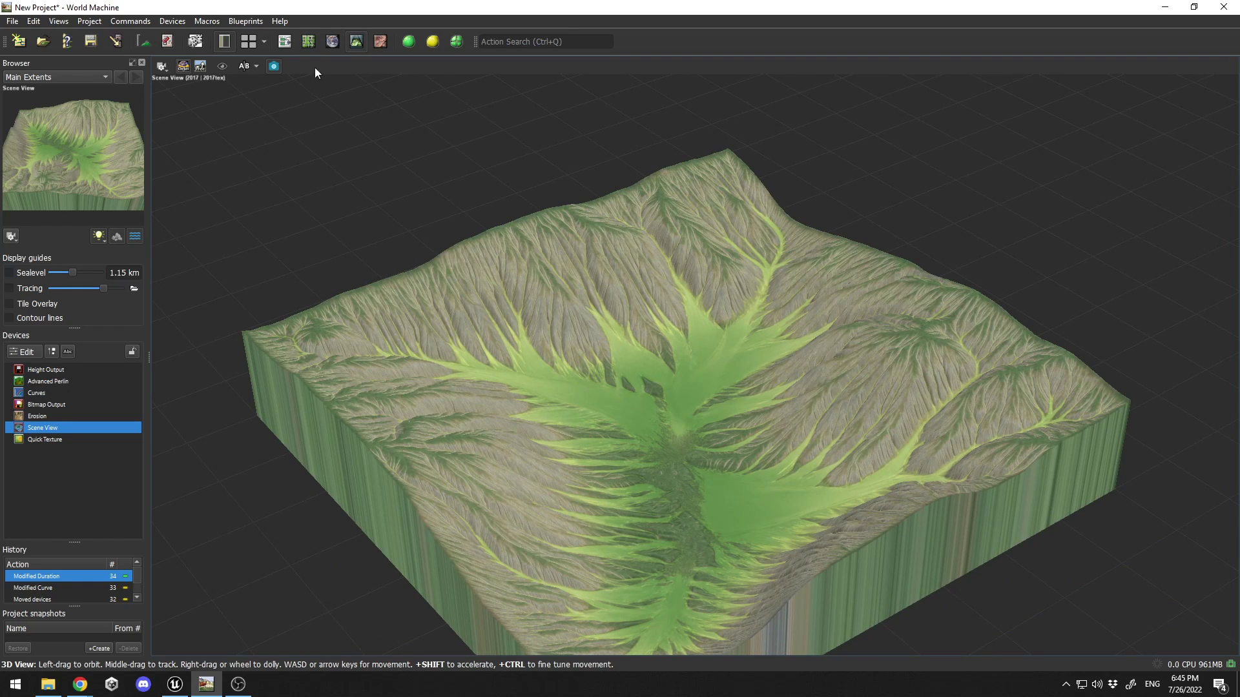
Return from the 3D terrain to the device network in the Device Workview.
left_click(288, 40)
left_click_drag(613, 212, 689, 160)
left_click_drag(548, 197, 516, 222)
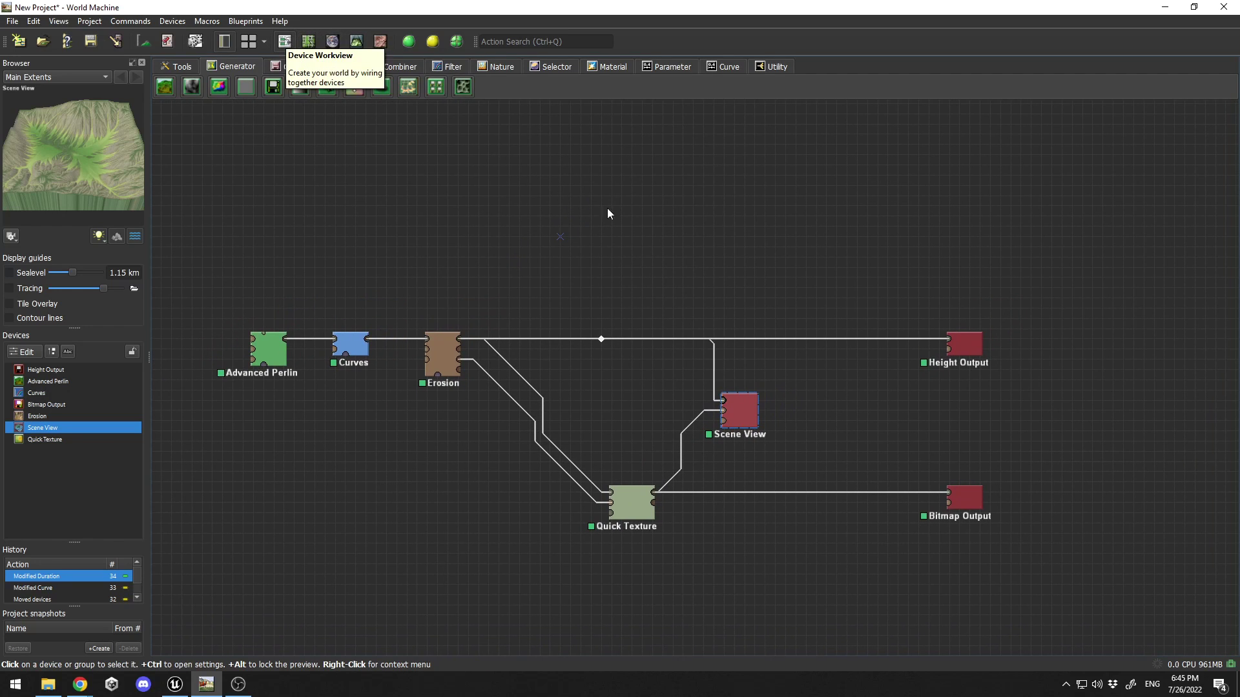
right_click_drag(607, 209, 446, 133)
right_click_drag(646, 163, 770, 203)
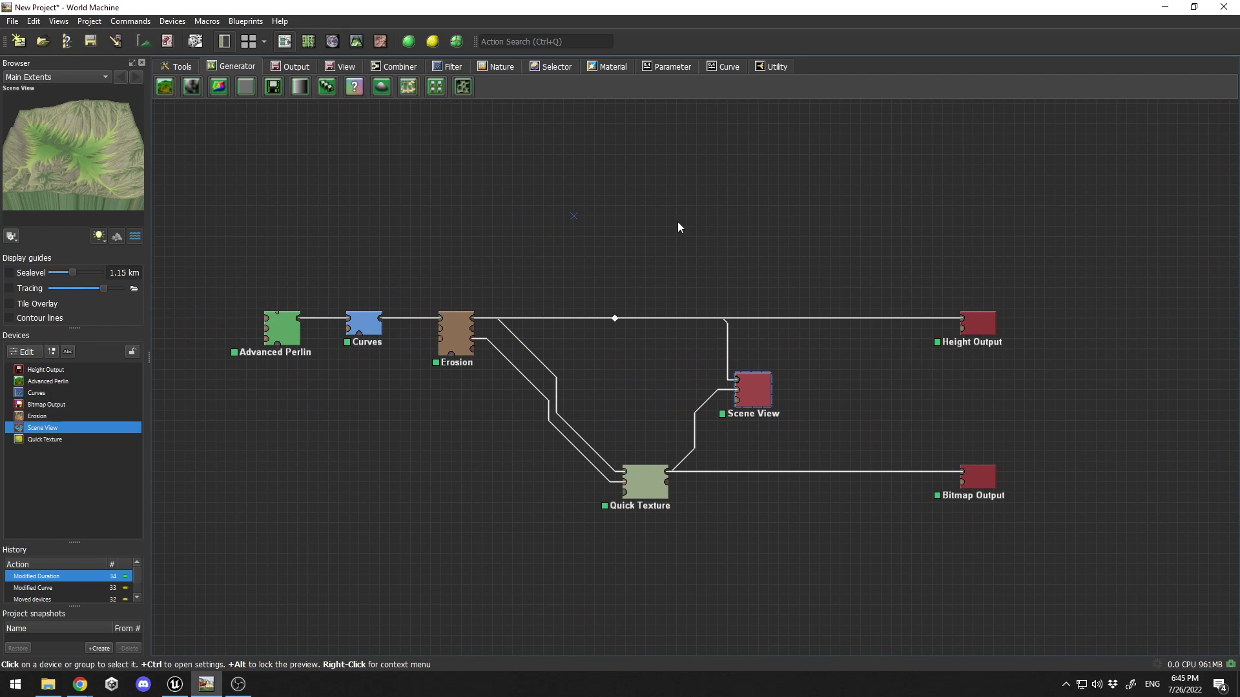
right_click_drag(683, 245, 563, 252)
left_click_drag(487, 326, 629, 536)
left_click(602, 521)
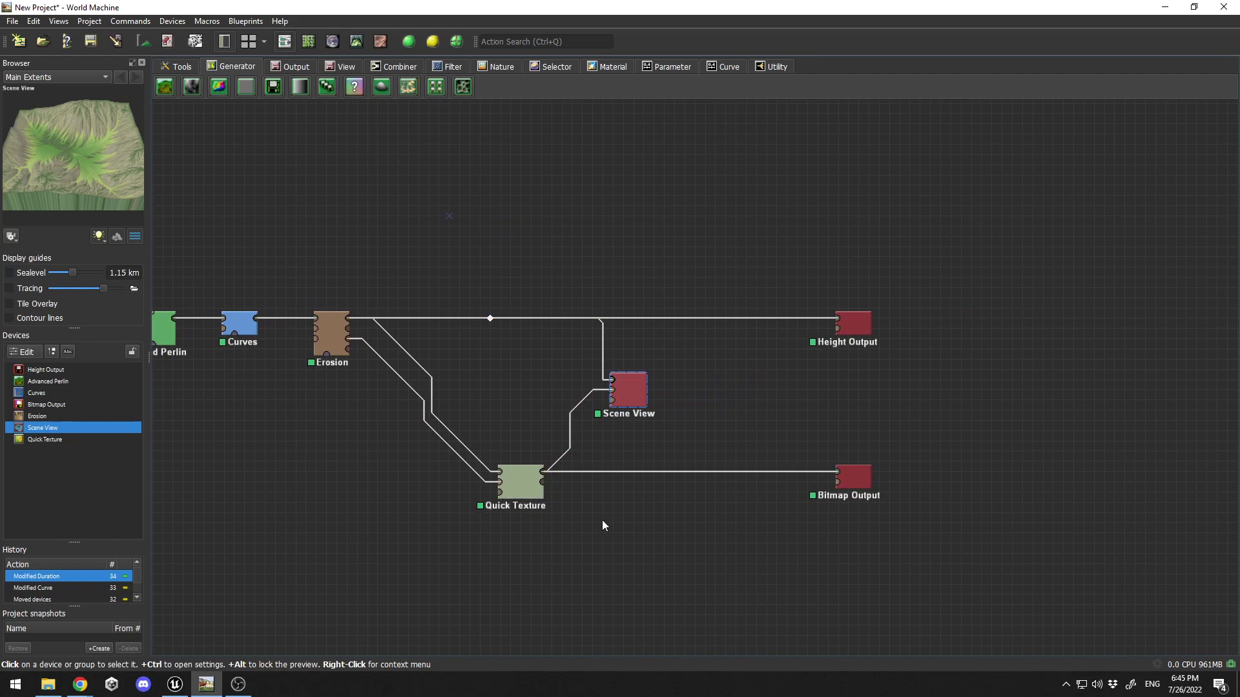
Place Scene View above the Height Output wire, and move Quick Texture and Bitmap Output up closer beneath it.
left_click_drag(523, 479, 523, 458)
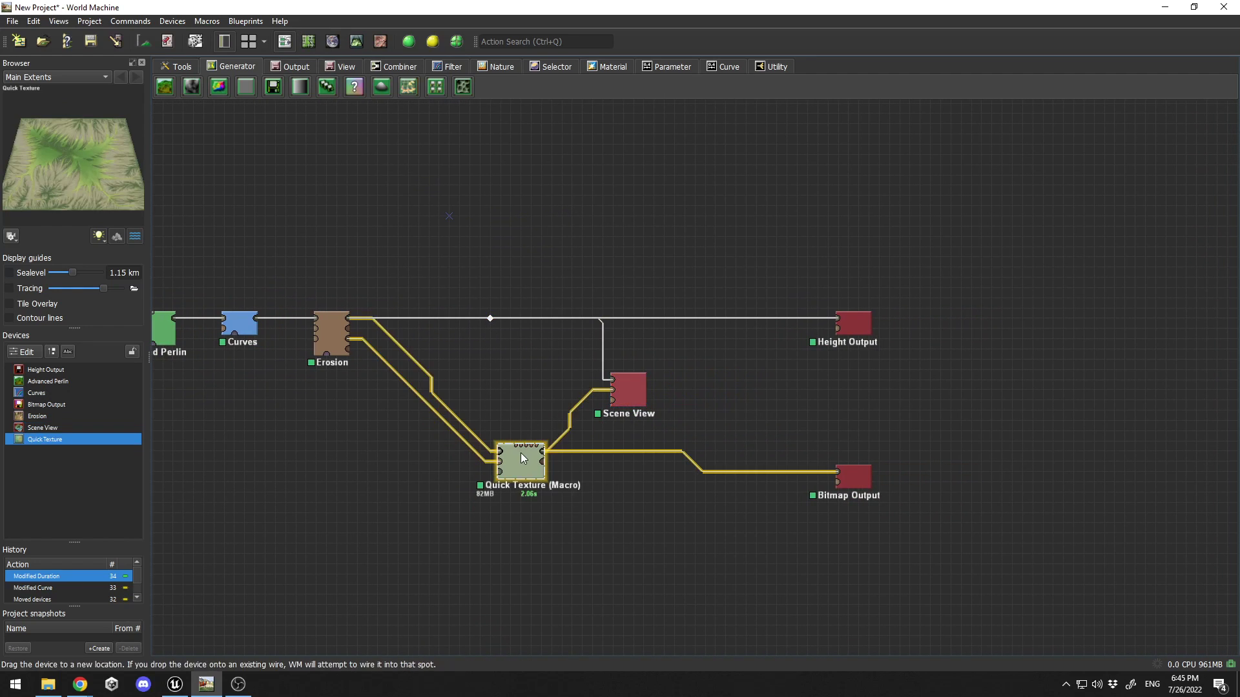
left_click_drag(627, 379, 635, 237)
left_click_drag(535, 431, 544, 362)
right_click_drag(642, 389, 558, 392)
left_click_drag(755, 484, 756, 430)
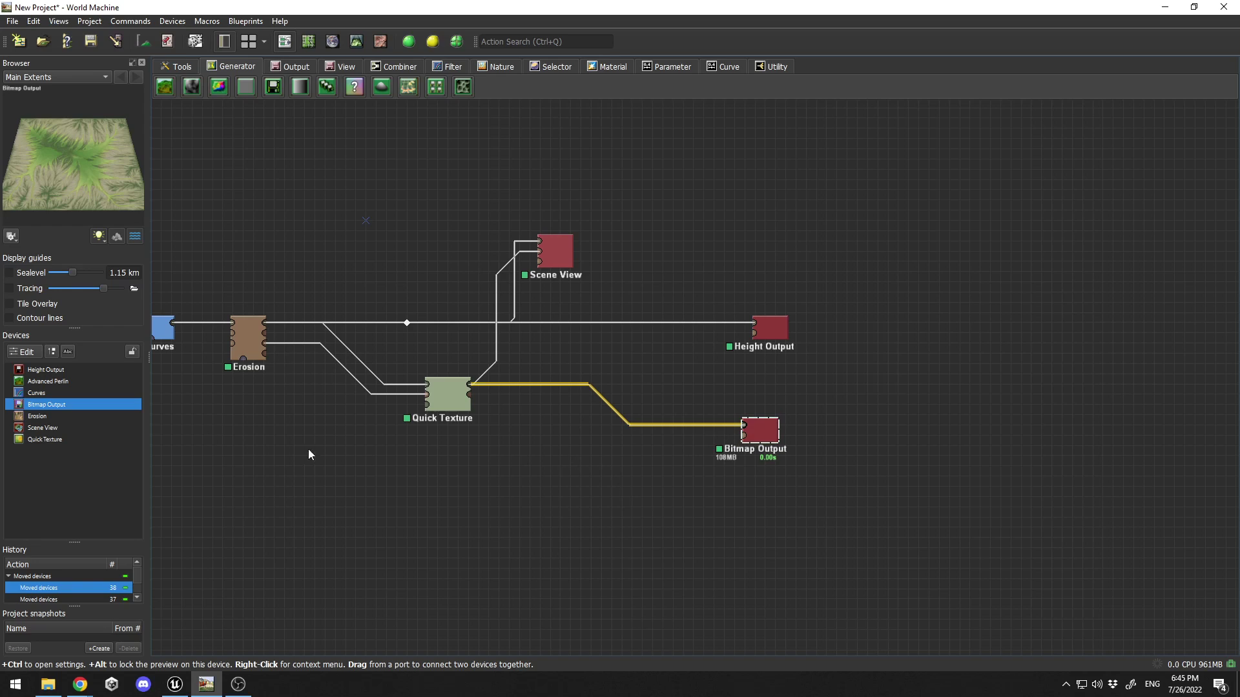
Preview the Quick Texture device's output.
left_click(45, 439)
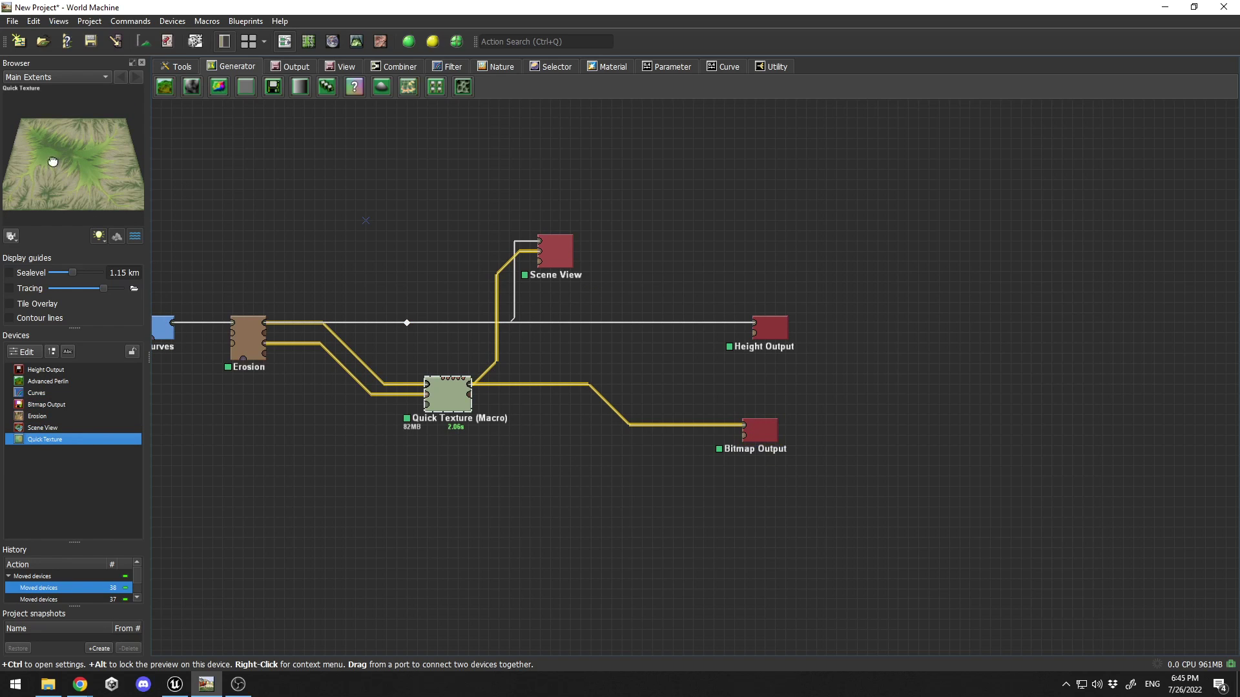
Delete the Bitmap Output device from the network.
left_click_drag(717, 488, 823, 414)
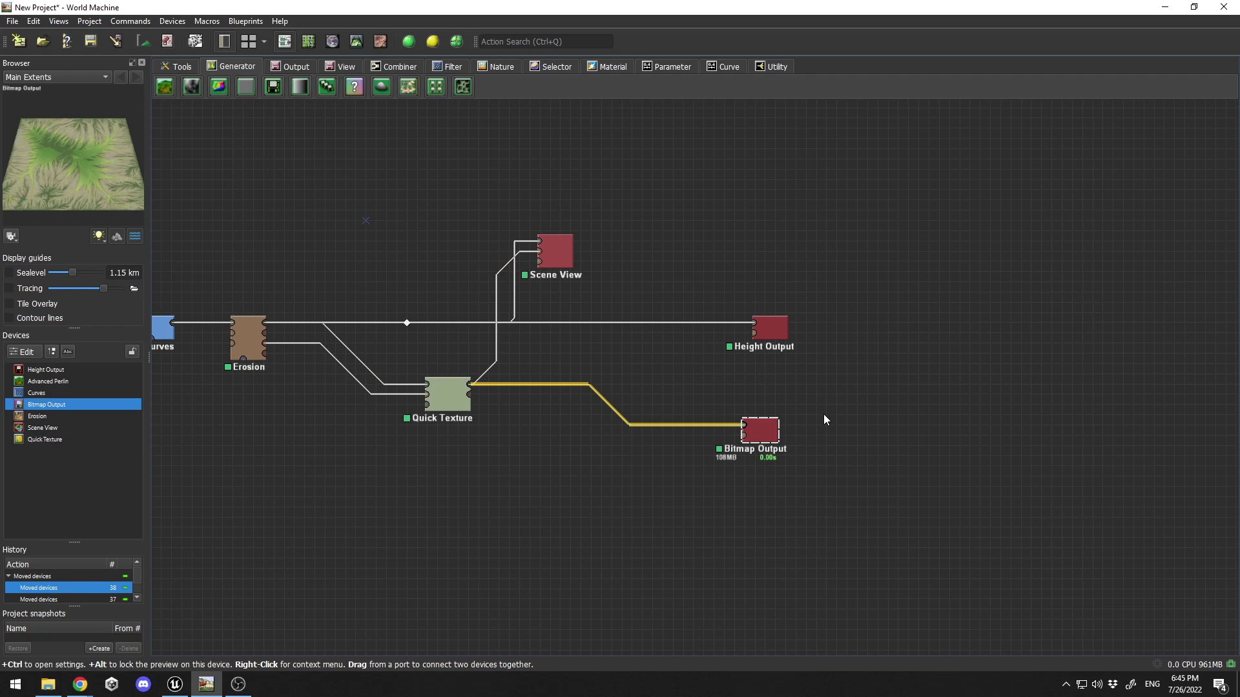
key("Delete")
Set the Height Output device's output file to placeholder.png in the World folder on the Desktop.
left_click(783, 321)
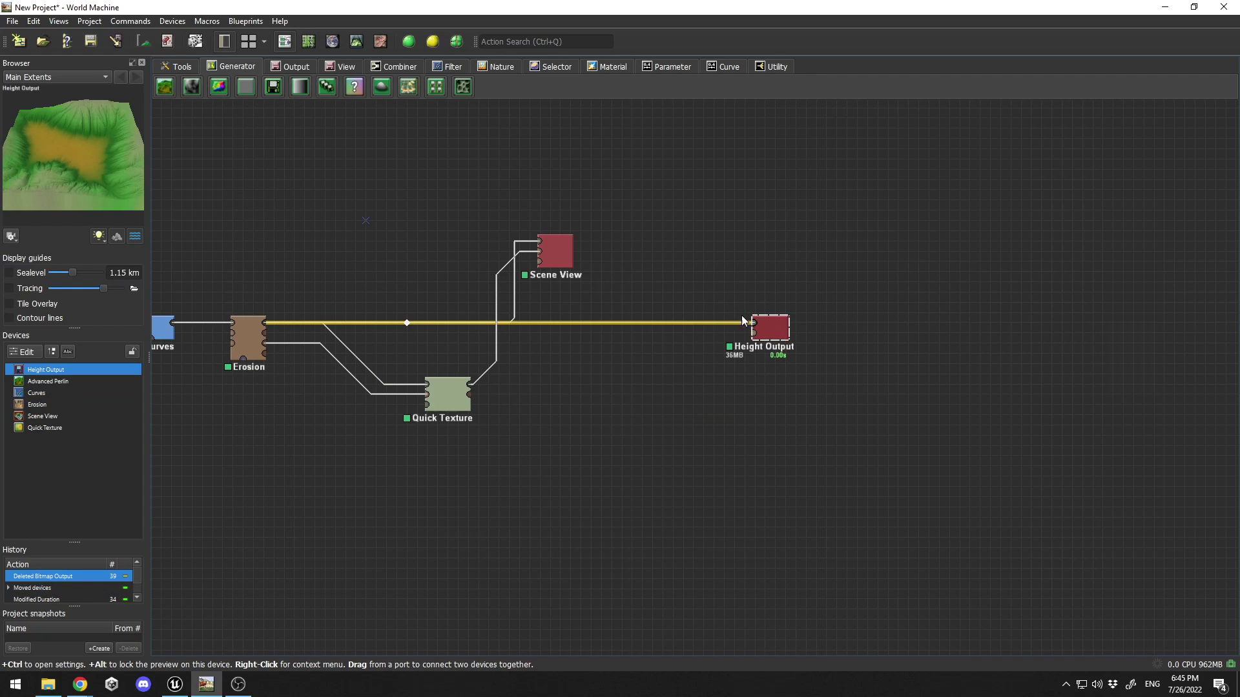
double_click(769, 332)
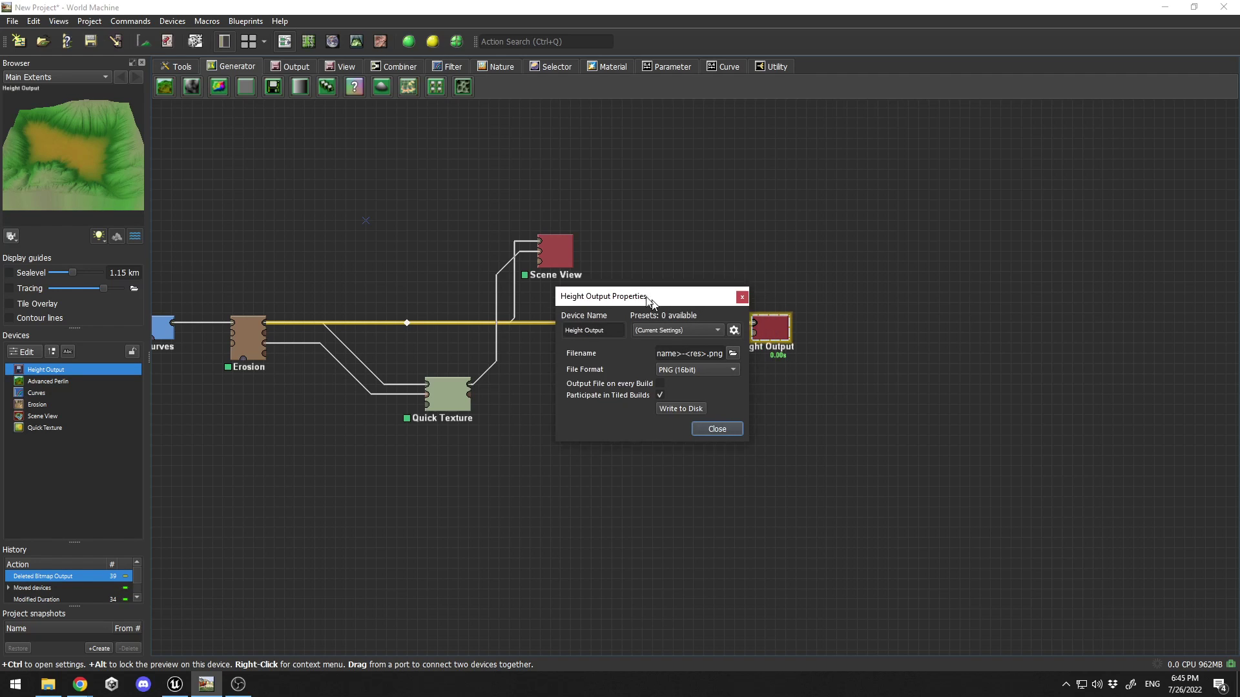
left_click(709, 337)
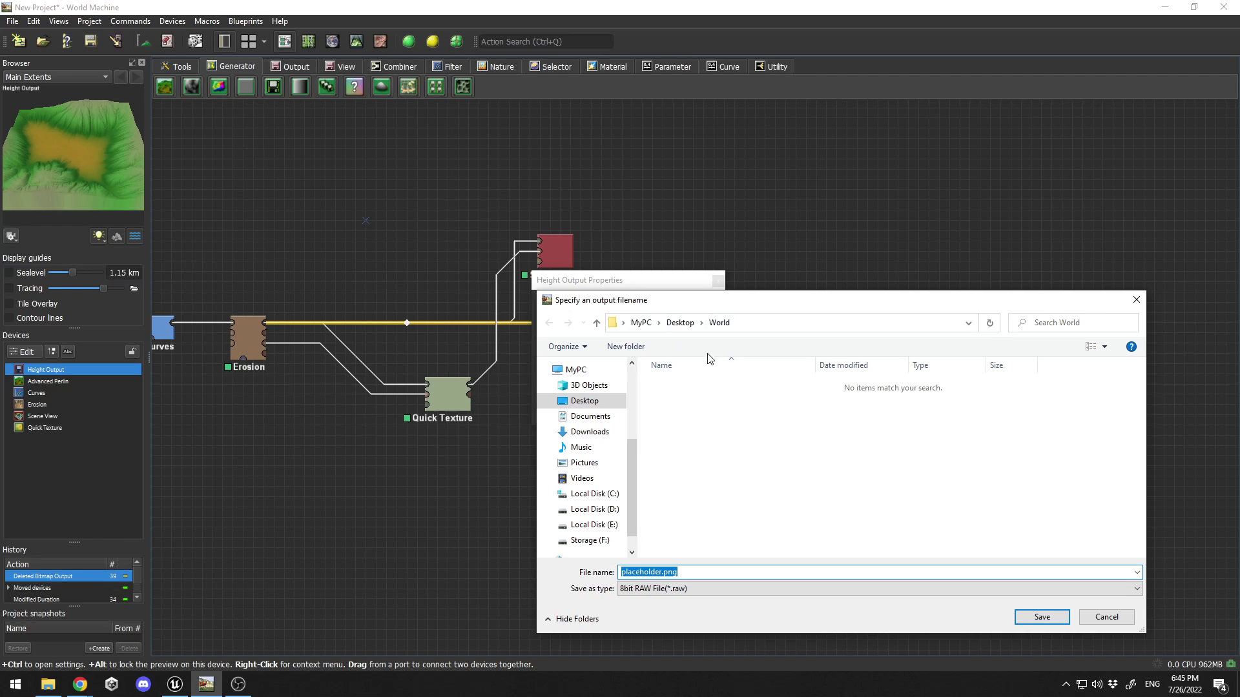
left_click(1038, 618)
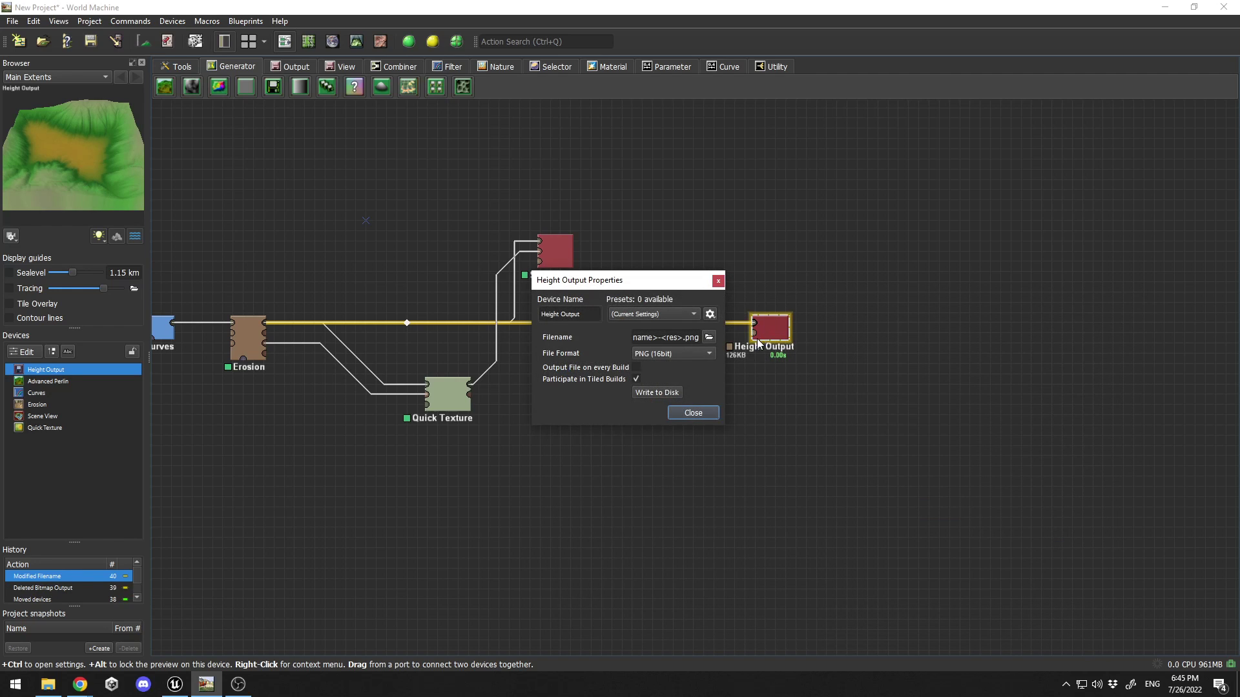
Set the Height Output device's file format to 16bit RAW and close its properties.
left_click(669, 356)
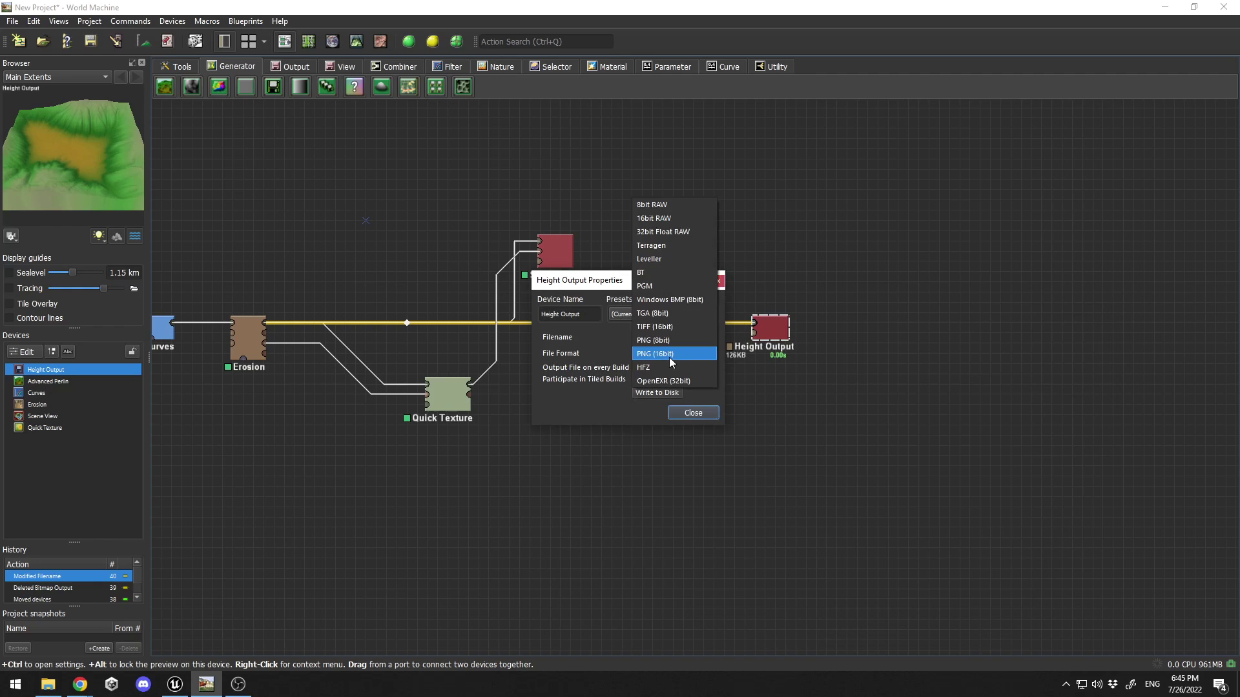
left_click(672, 218)
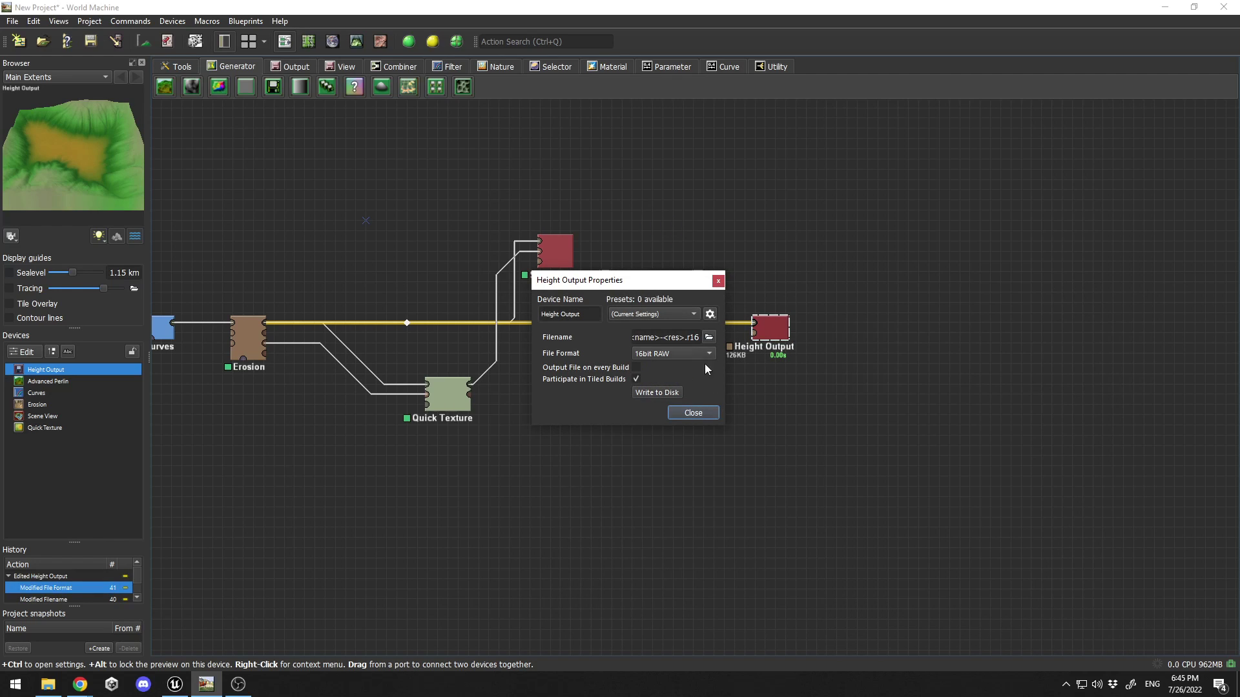
left_click(702, 415)
middle_click_drag(659, 277, 828, 324)
middle_click_drag(476, 246, 519, 255)
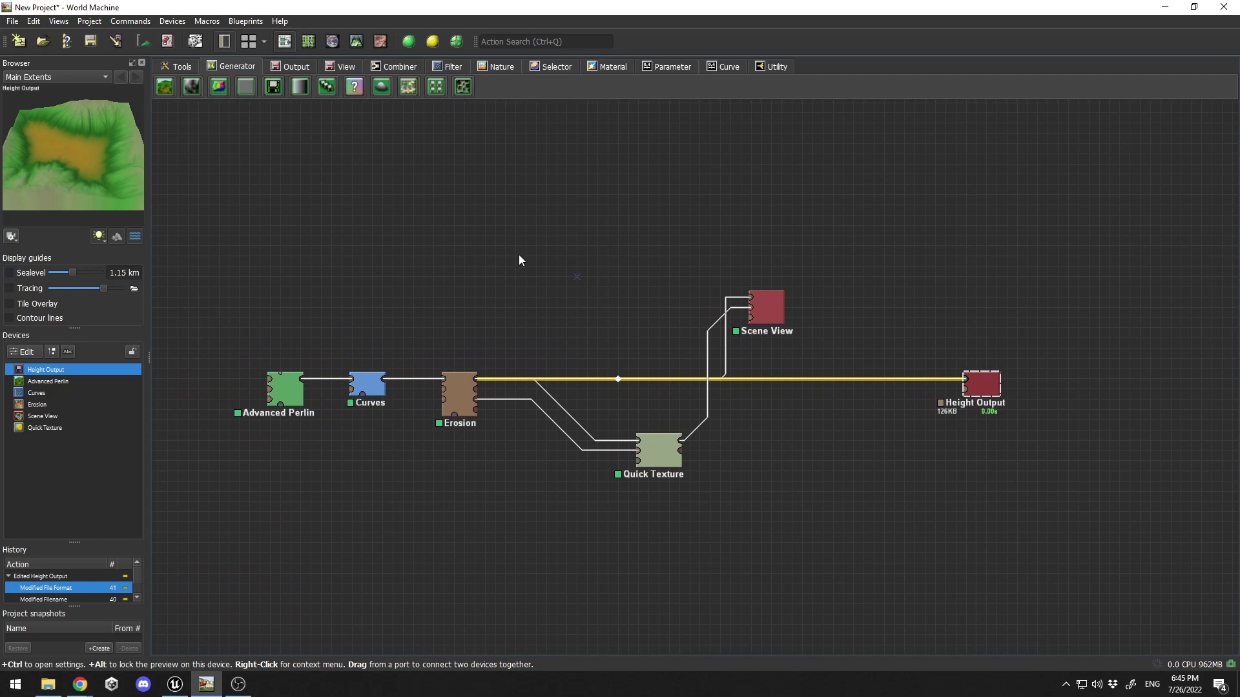
Review the Main Extents' origin and dimensions in the project settings and apply the UE4 Landscape build resolution of 2017 x 2017.
left_click(143, 43)
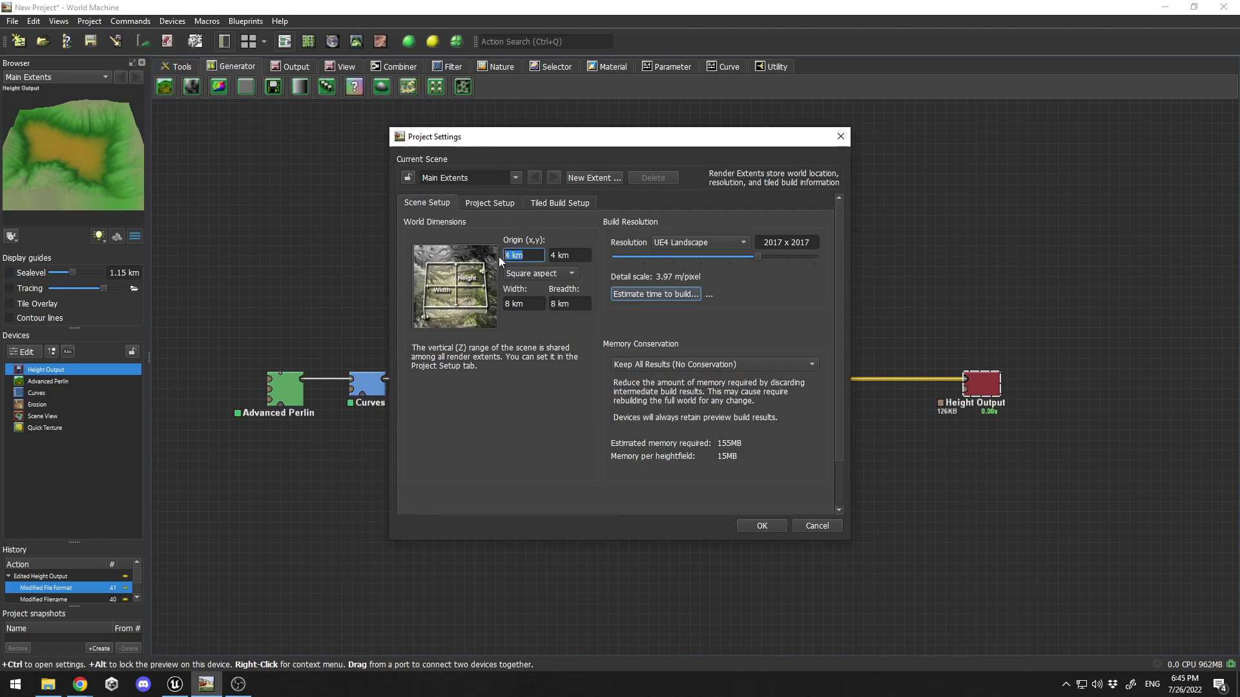
left_click(578, 253)
left_click(536, 303)
left_click(583, 303)
left_click(686, 241)
left_click(691, 229)
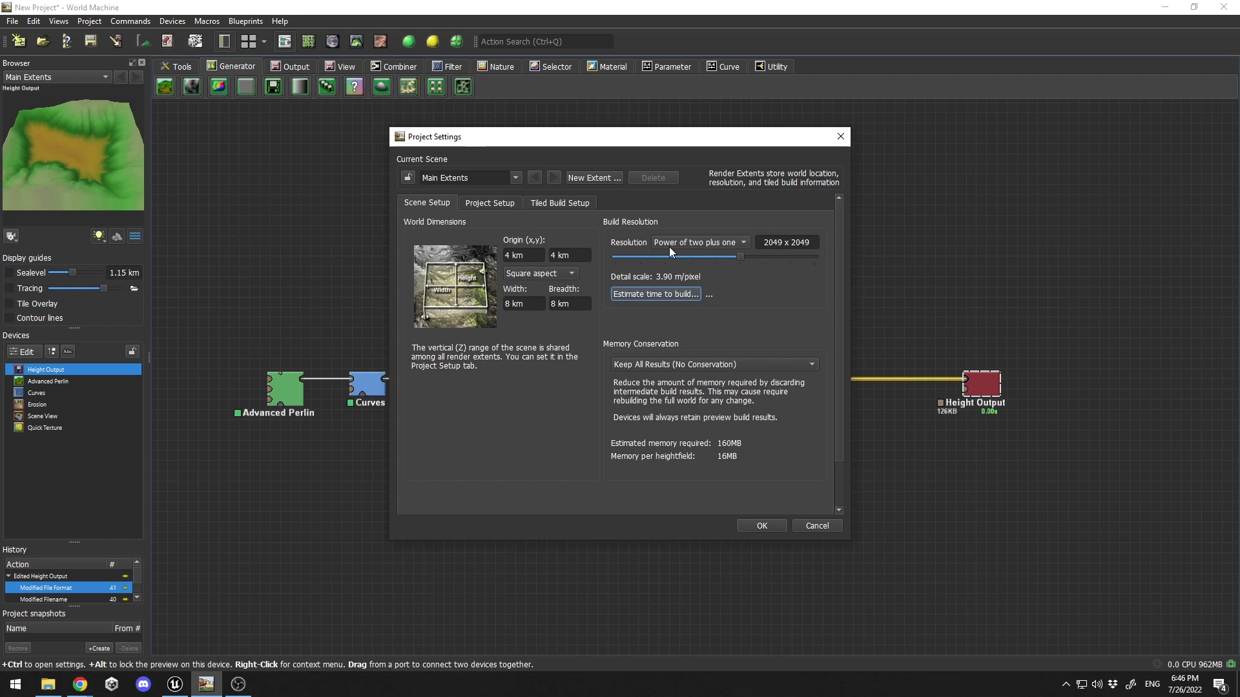
left_click(710, 242)
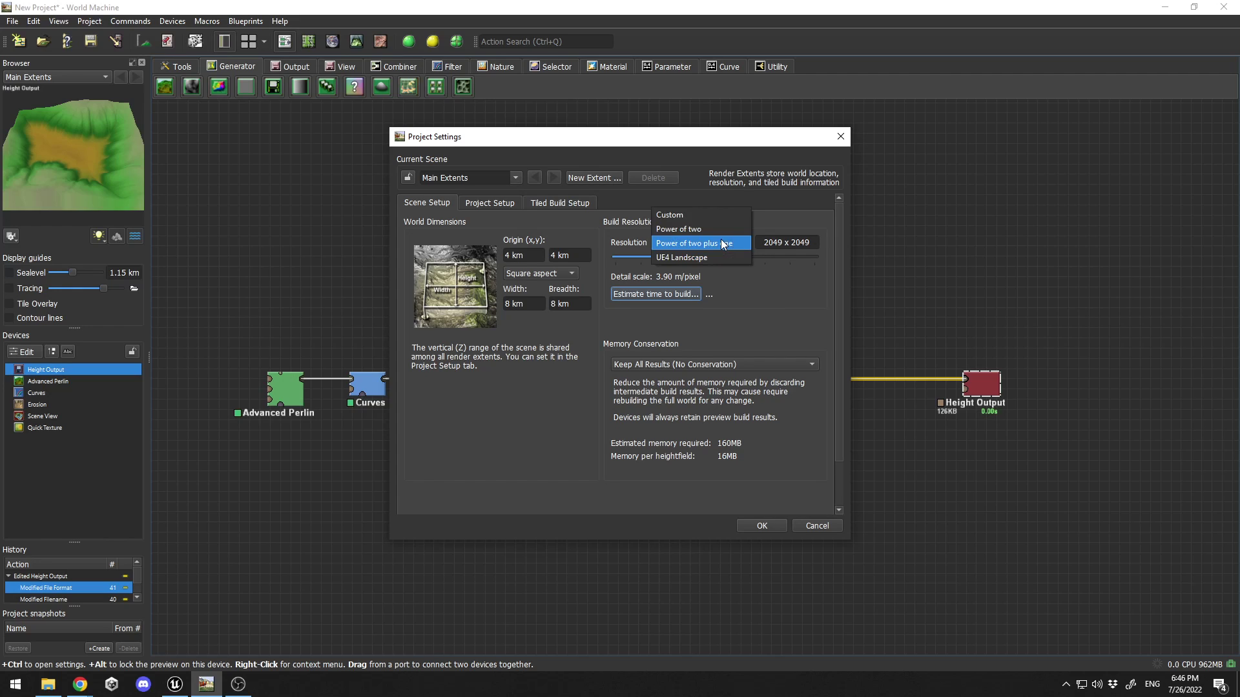
left_click(673, 257)
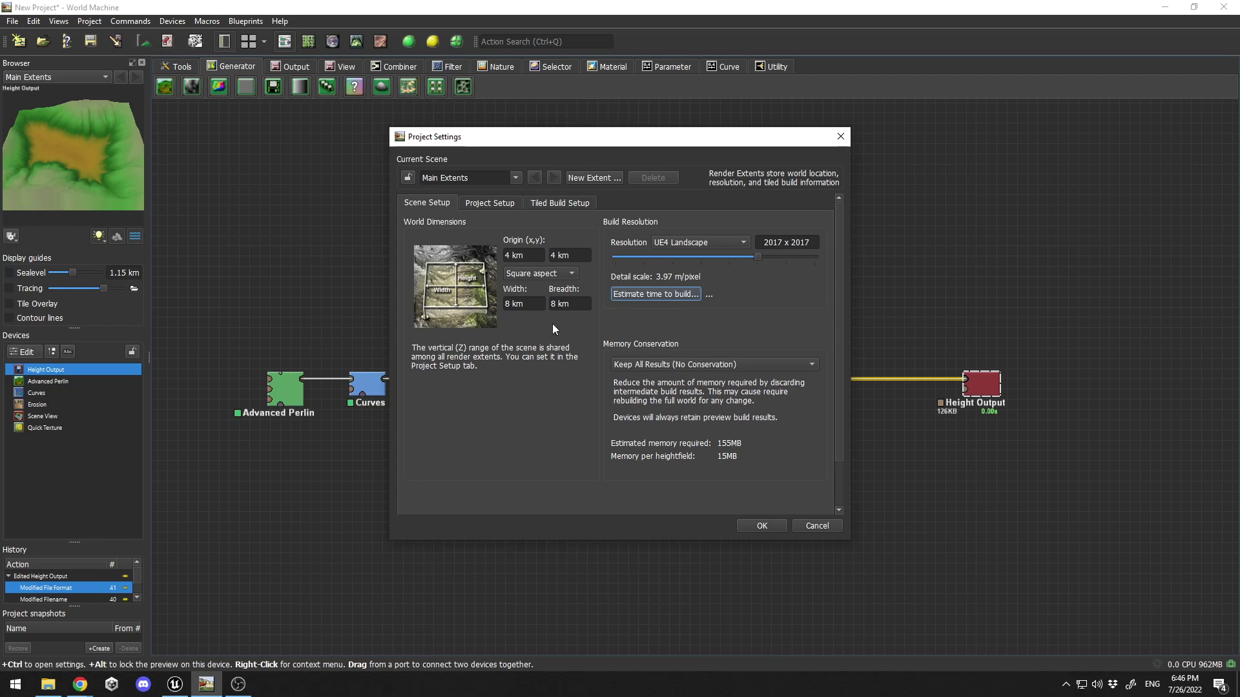
left_click(762, 525)
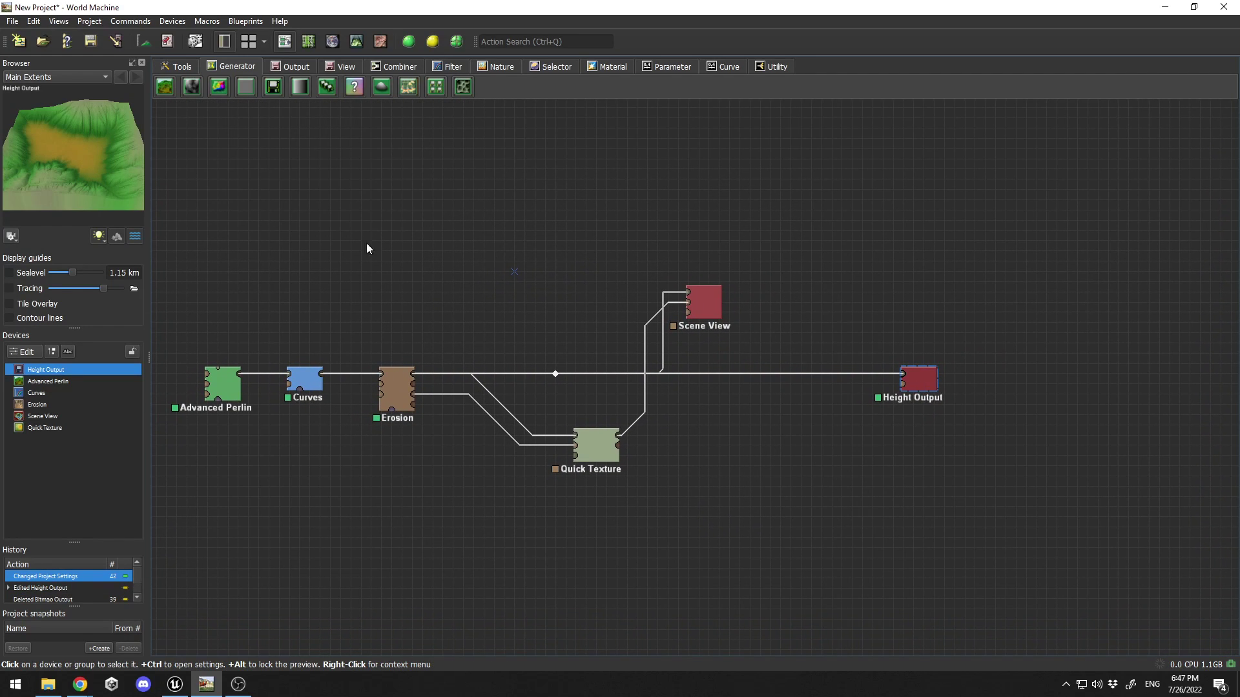
Write the Height Output device's 16bit RAW heightmap to disk and close its properties.
double_click(917, 381)
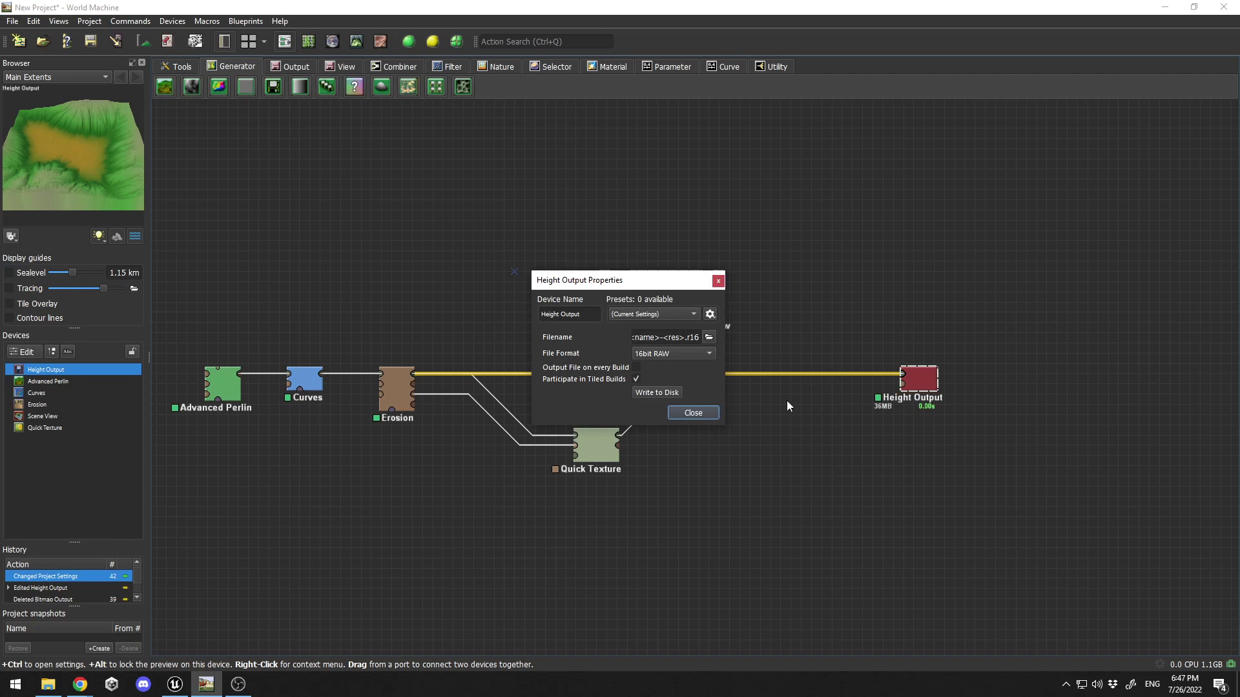
left_click(656, 391)
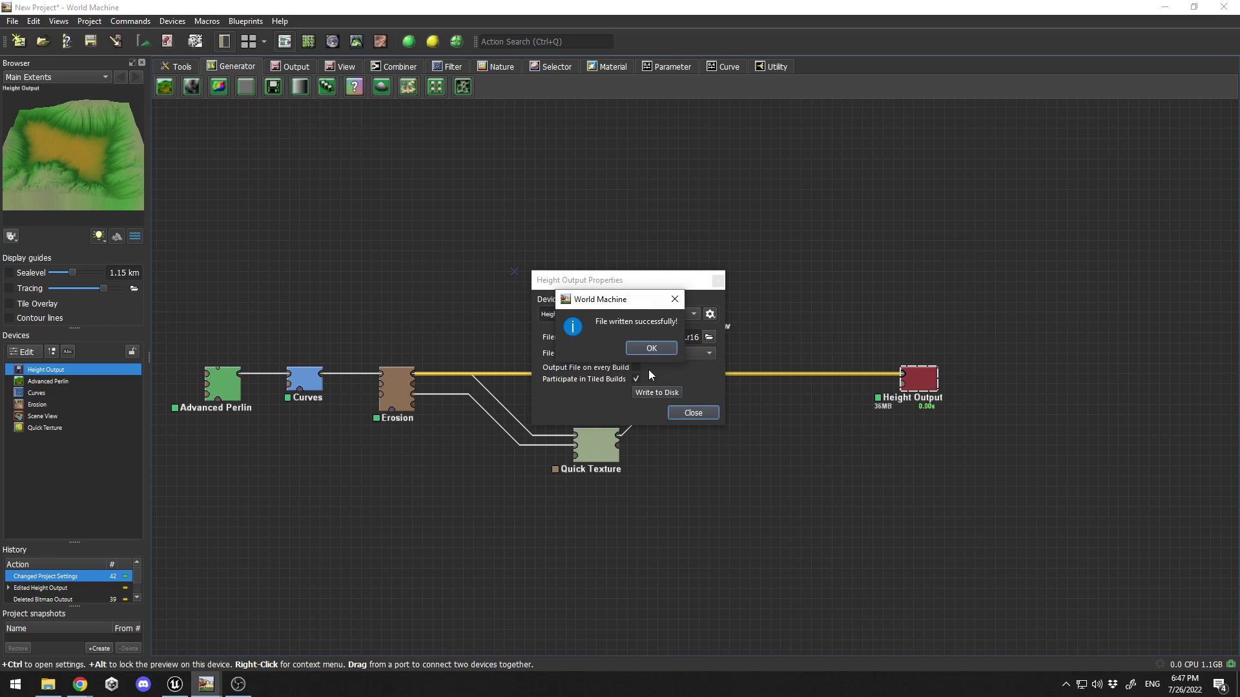
left_click(652, 348)
left_click(693, 413)
Check the exported heightmap in the World folder in File Explorer and switch to the Unreal Editor.
left_click(48, 684)
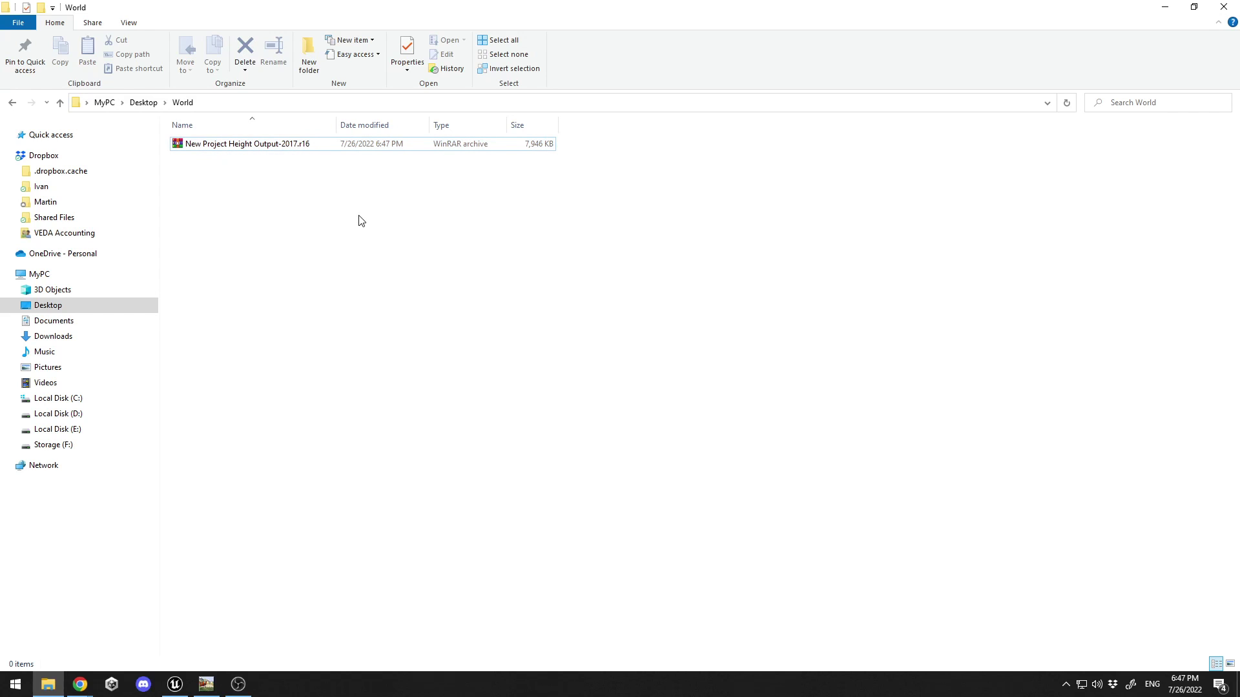
left_click(174, 684)
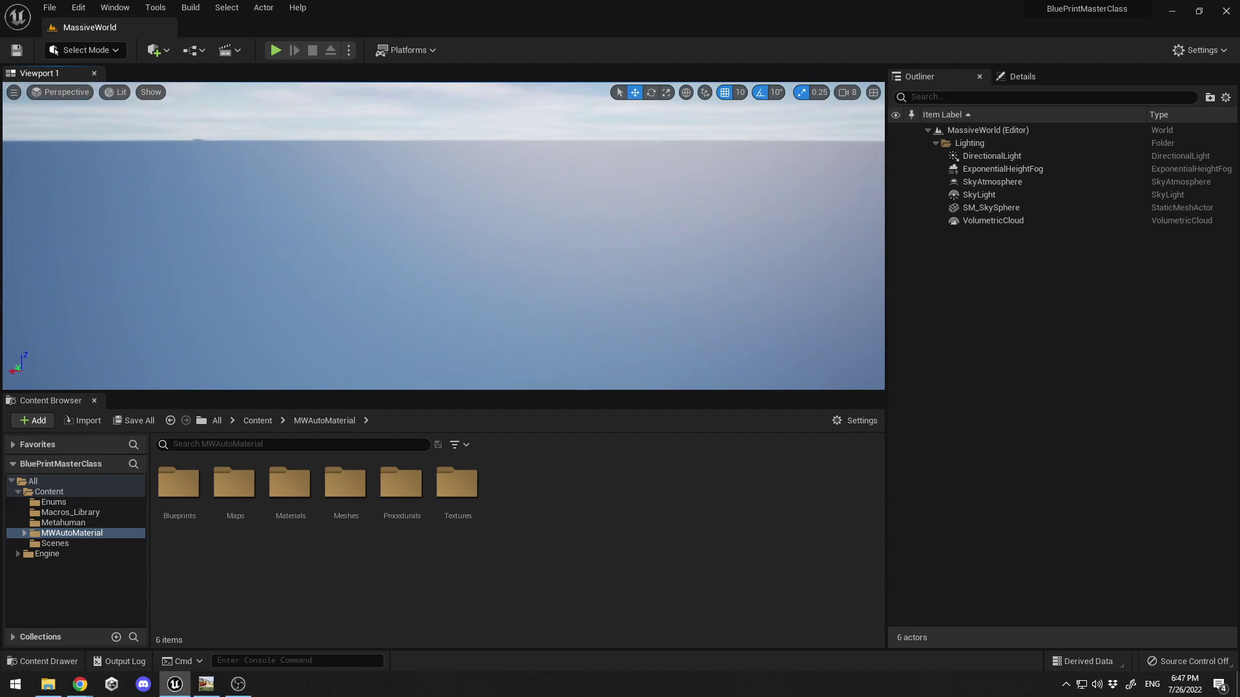
left_click(49, 7)
left_click(79, 43)
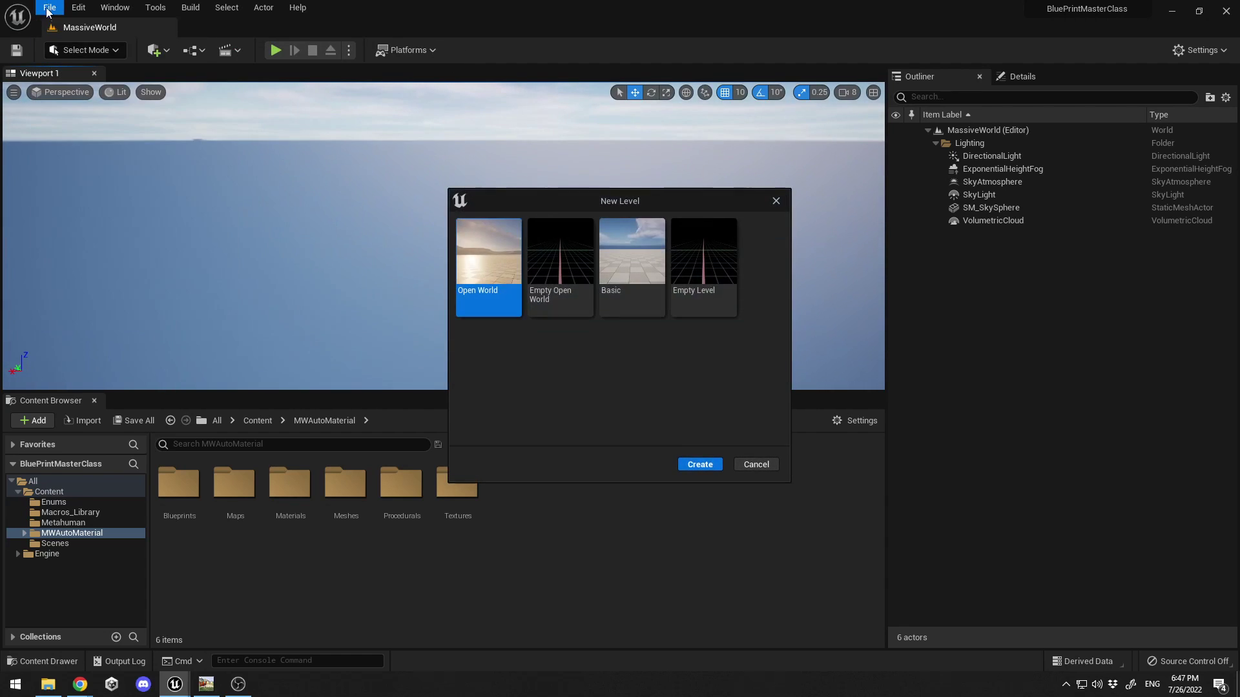
left_click(632, 261)
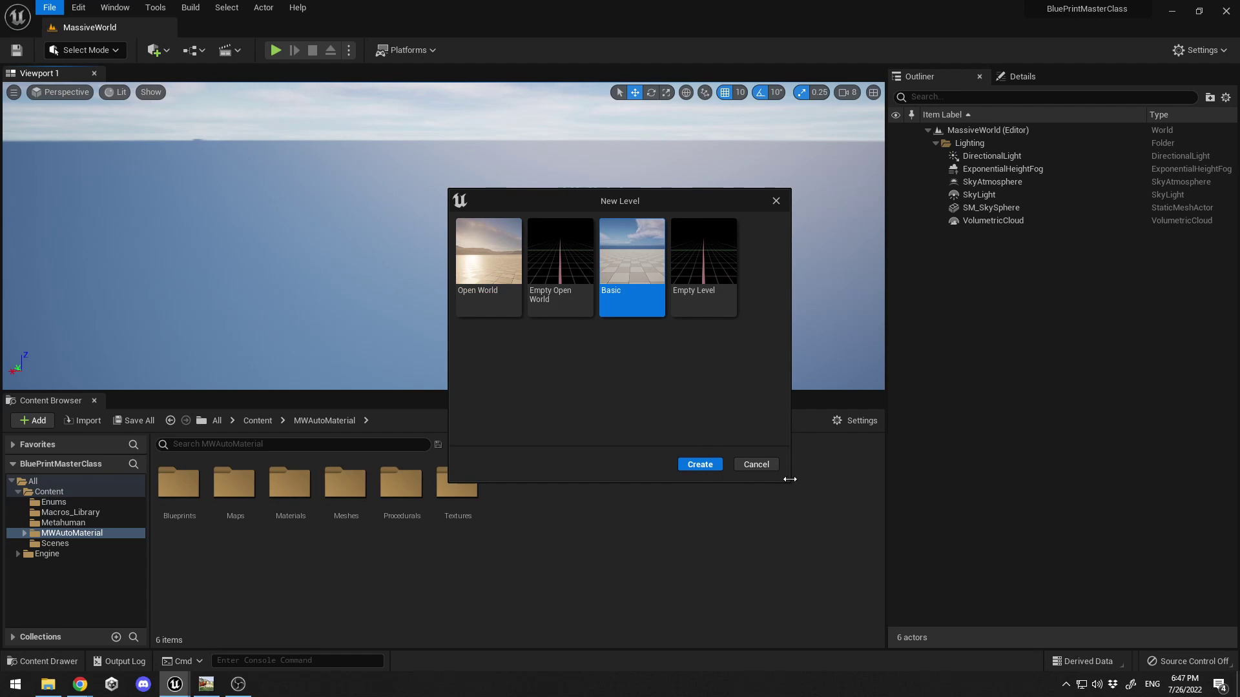
left_click(754, 464)
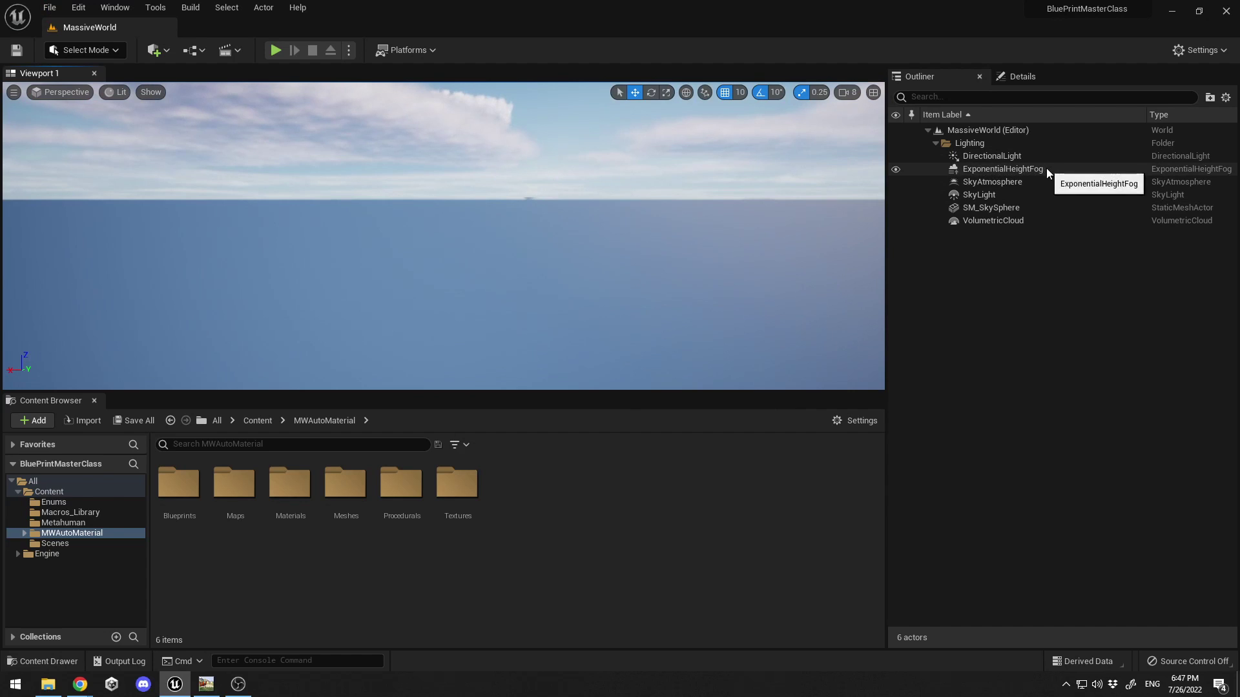
Switch the editor of the MassiveWorld level to Landscape mode.
right_click_drag(534, 241, 639, 278)
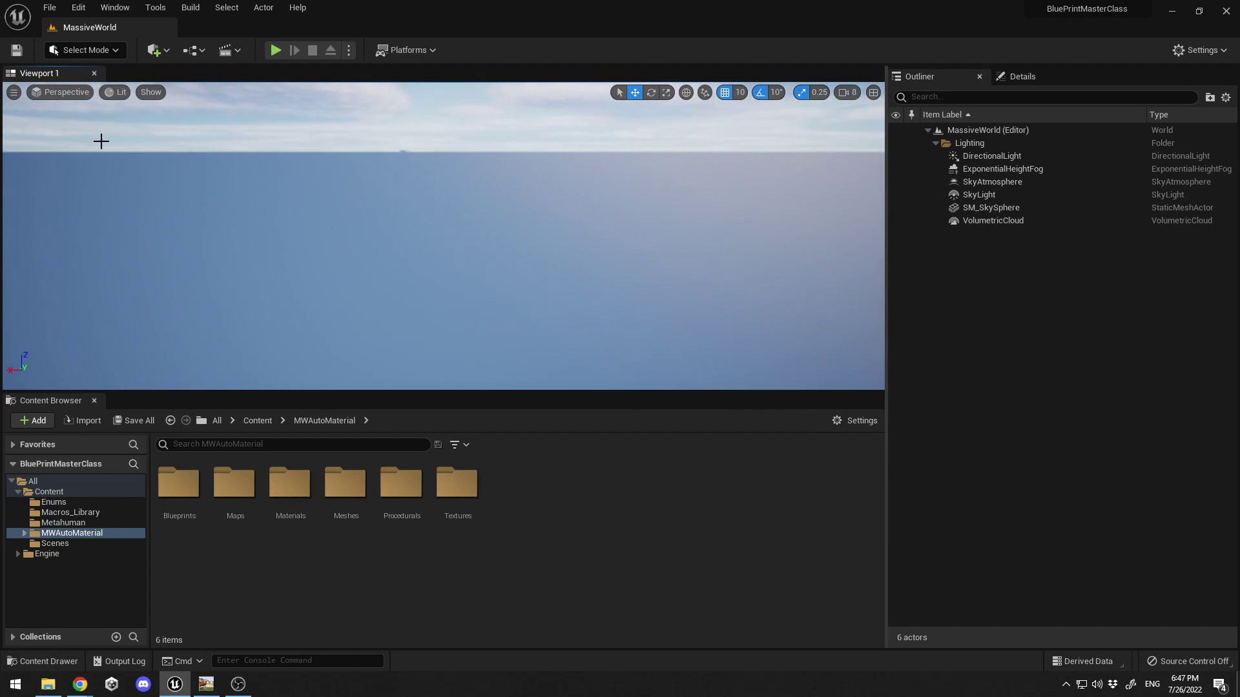
left_click(77, 52)
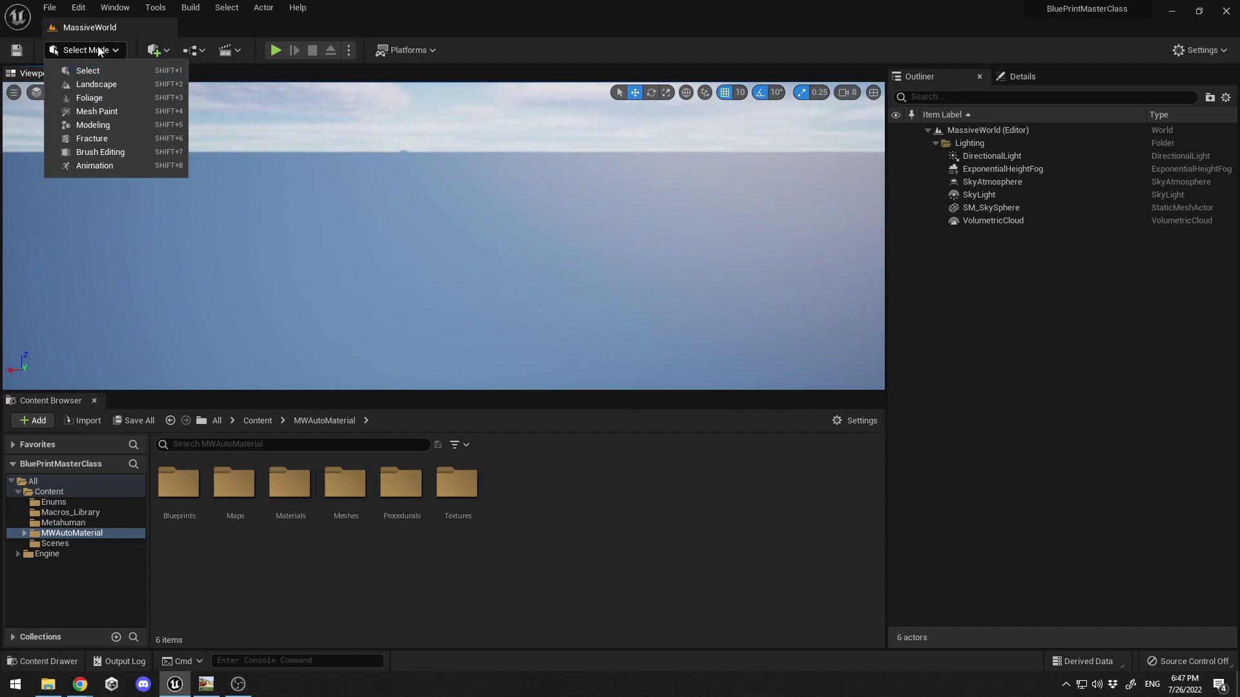
left_click(82, 84)
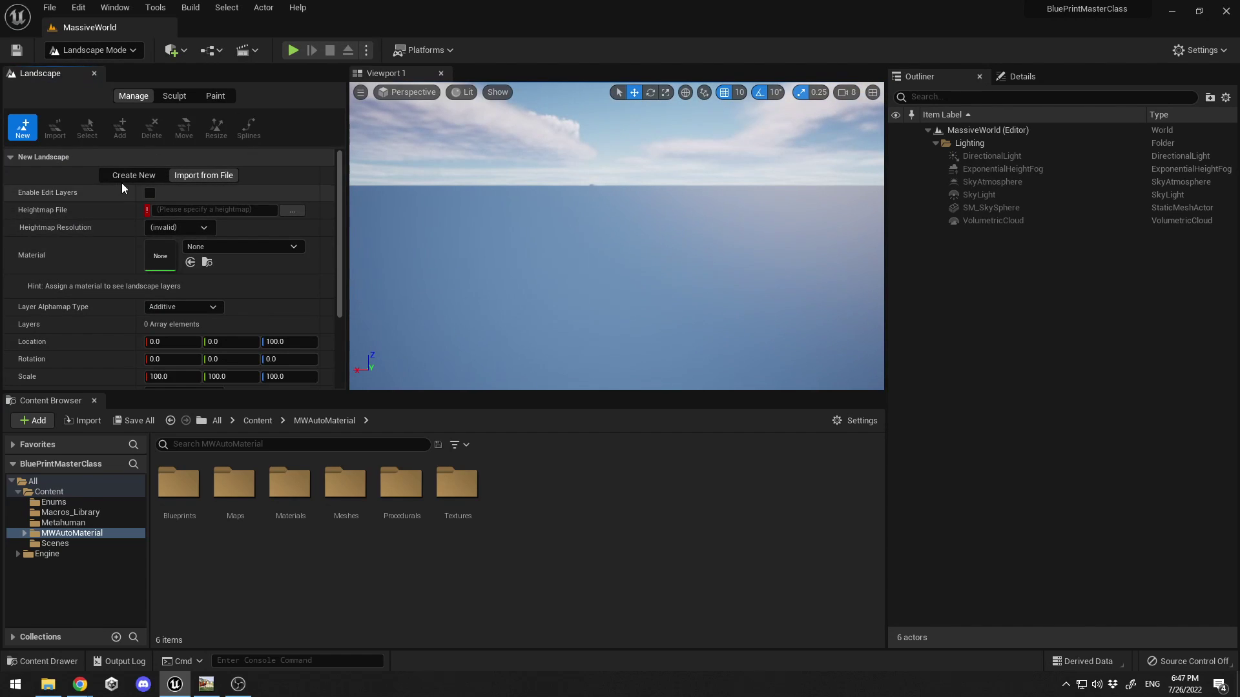
Assign MTL_MWAM_Landscape_MountainRangeExample from MWAutoMaterial's Materials/Landscape folder as the new landscape's material.
left_click(133, 175)
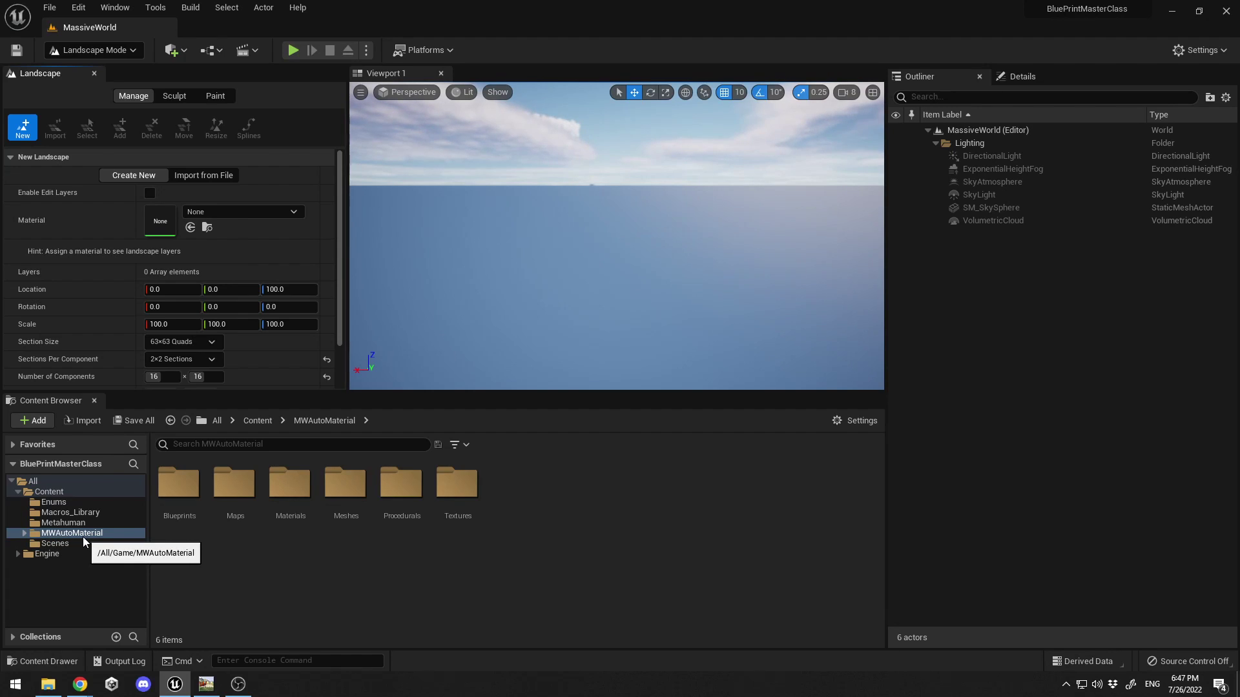
double_click(289, 507)
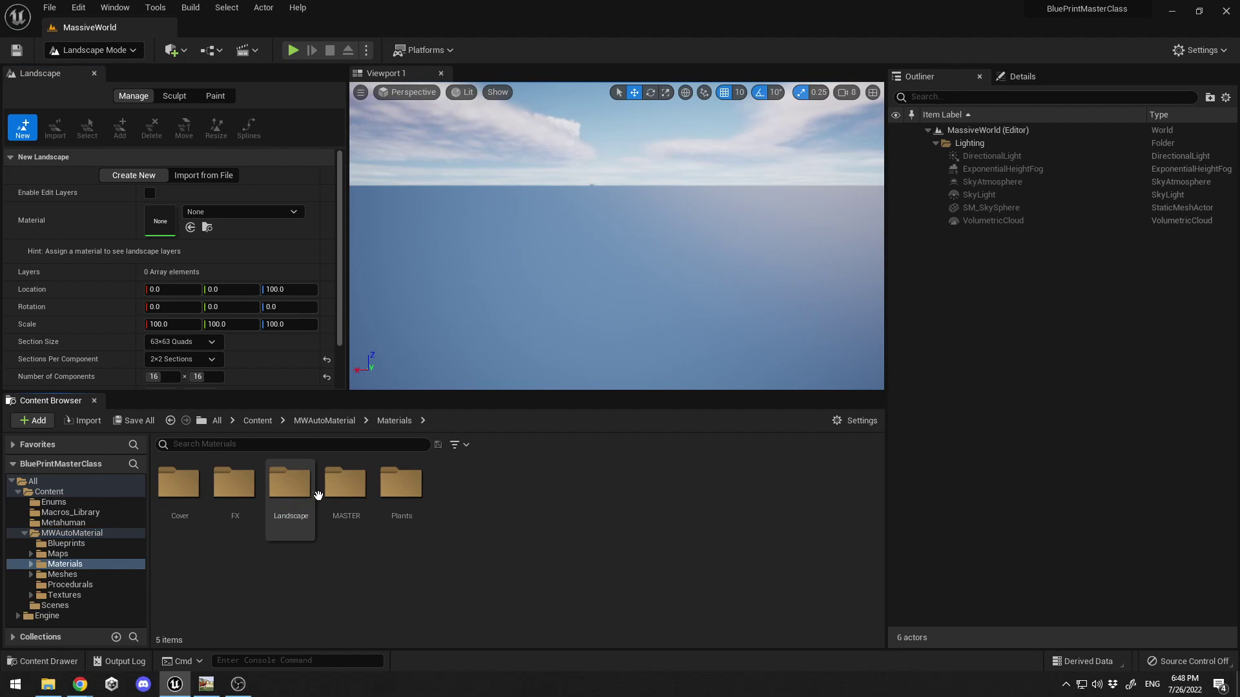
double_click(289, 491)
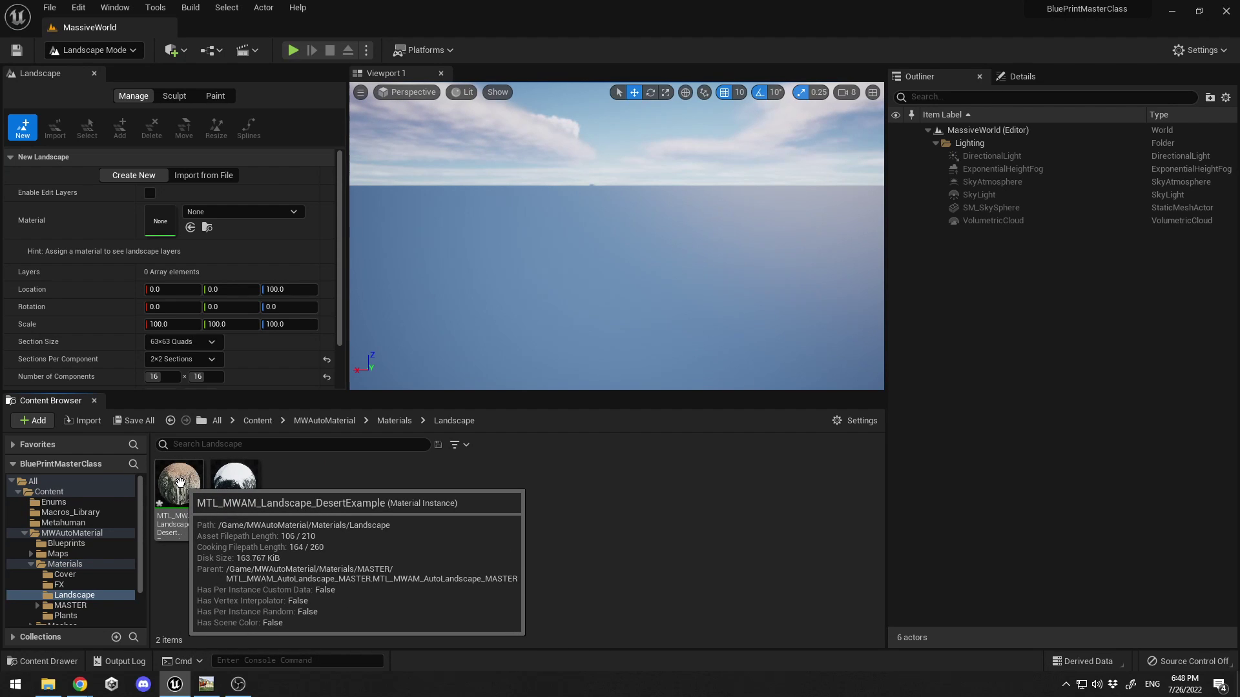
left_click_drag(235, 484, 157, 222)
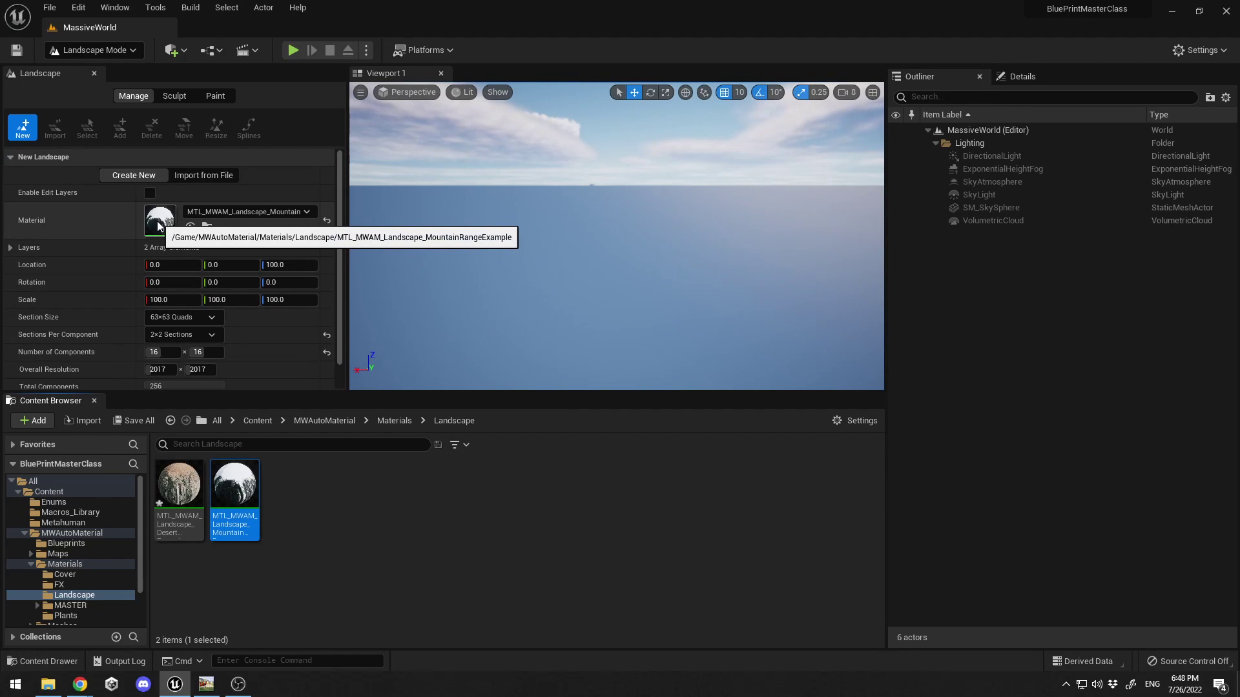
Set the new landscape to import from file and load New Project Height Output-2017.r16 as its heightmap.
left_click(206, 174)
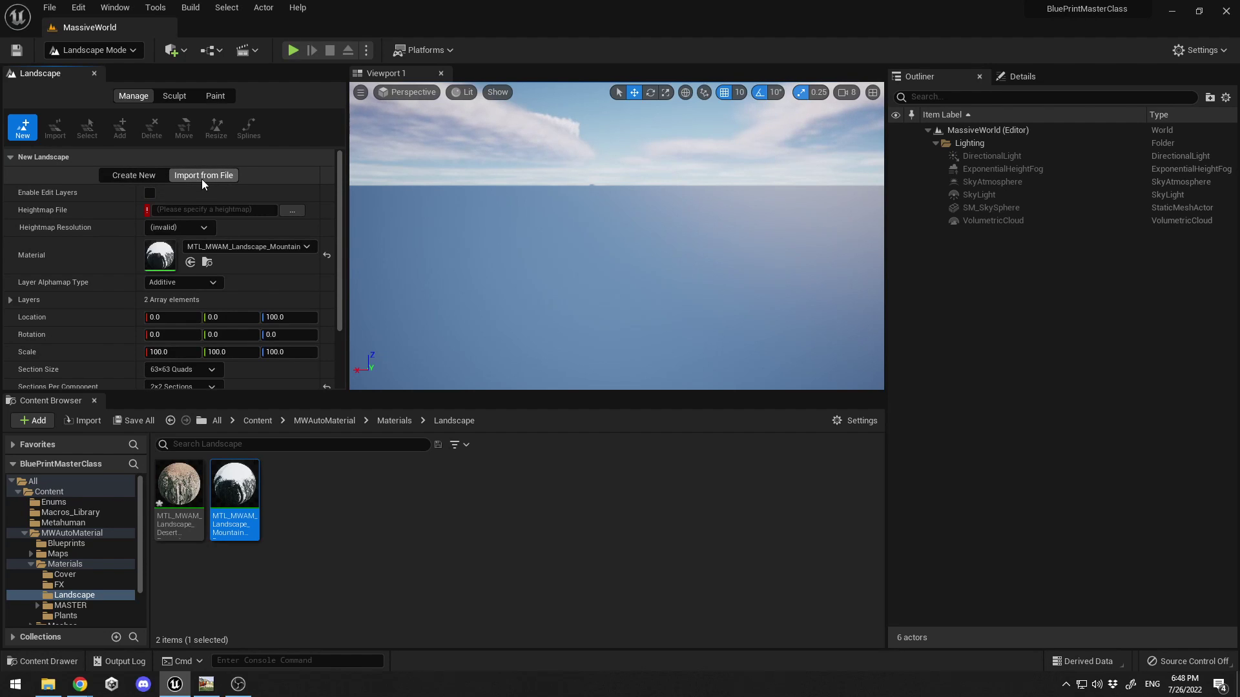
left_click(286, 210)
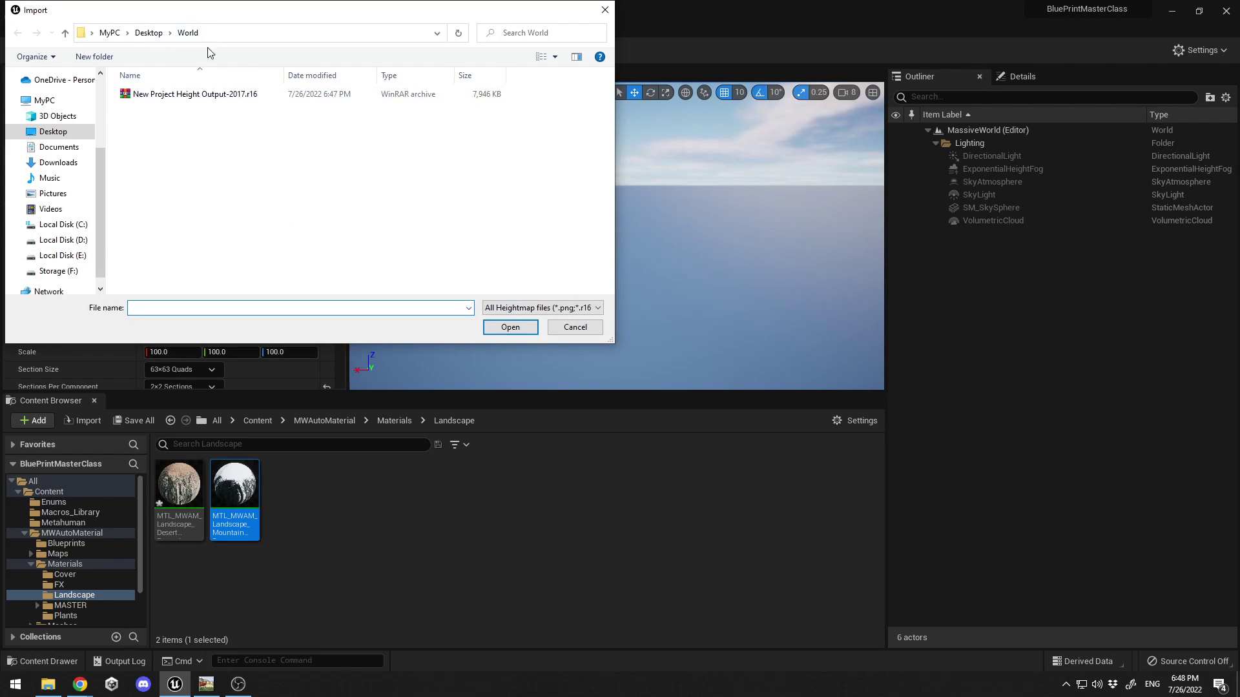
left_click(145, 100)
left_click(510, 327)
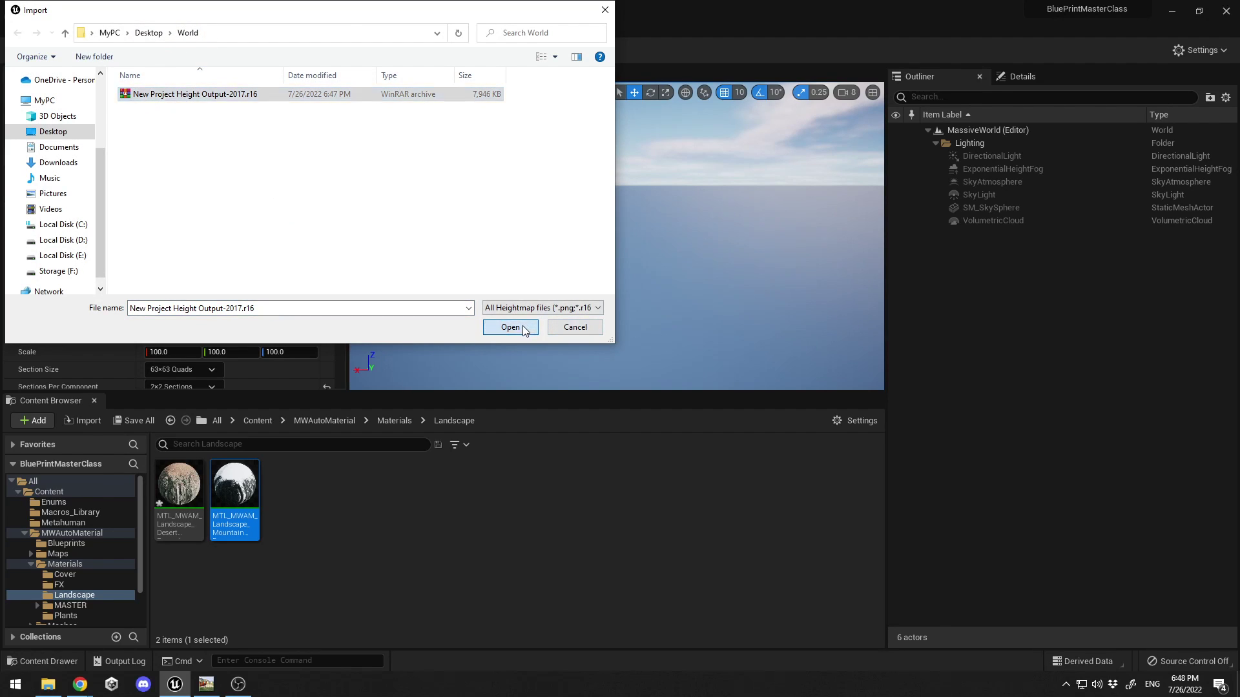
right_click_drag(616, 236, 561, 233)
right_click_drag(609, 382, 609, 382)
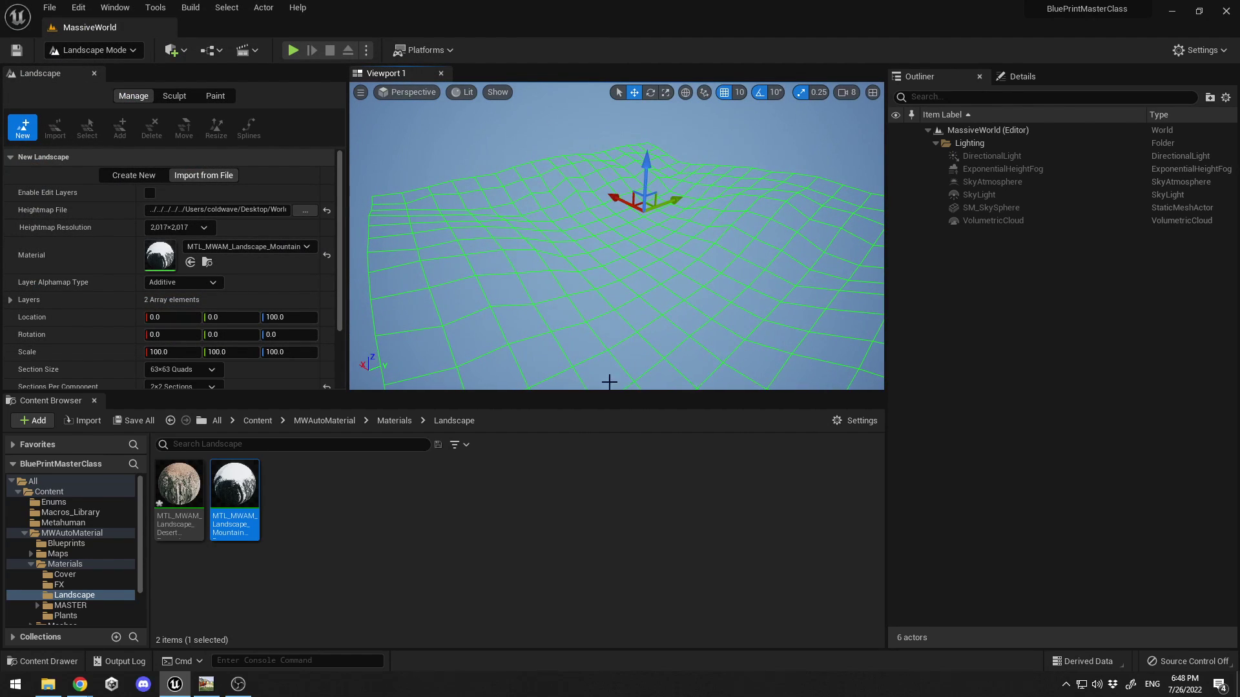
Enlarge the landscape settings area and choose the 2,017×2,017 heightmap resolution, inspecting the landscape preview.
left_click_drag(598, 393, 598, 492)
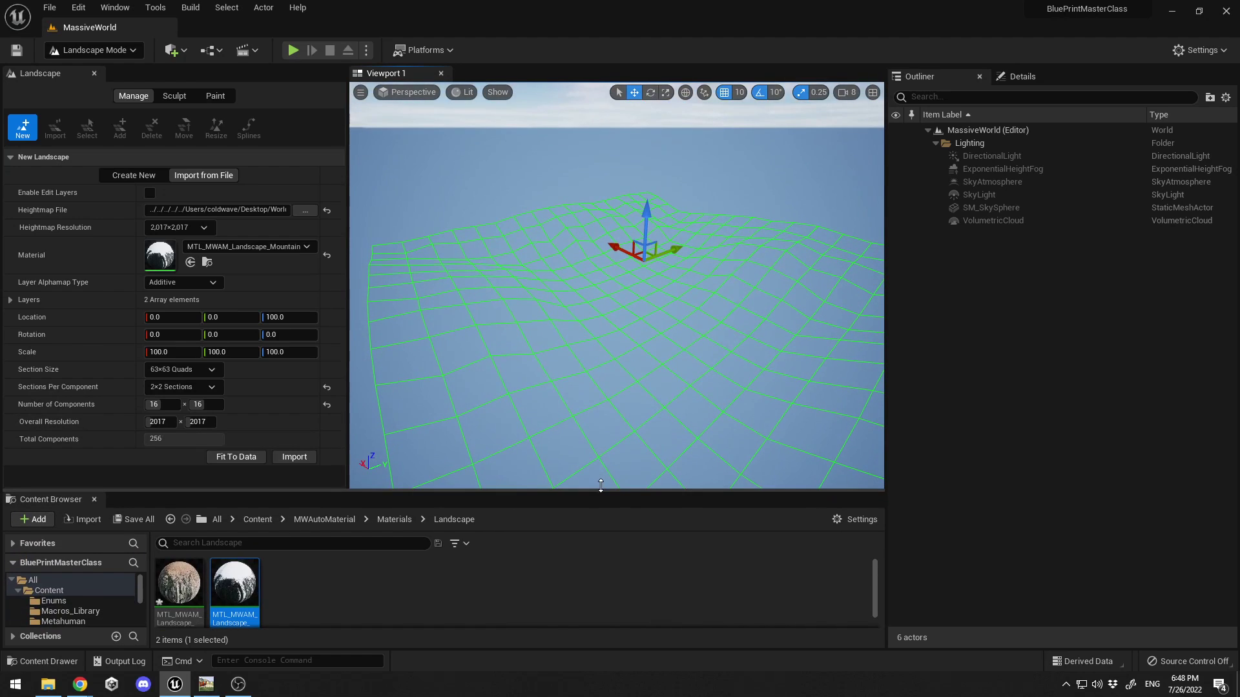
left_click(180, 229)
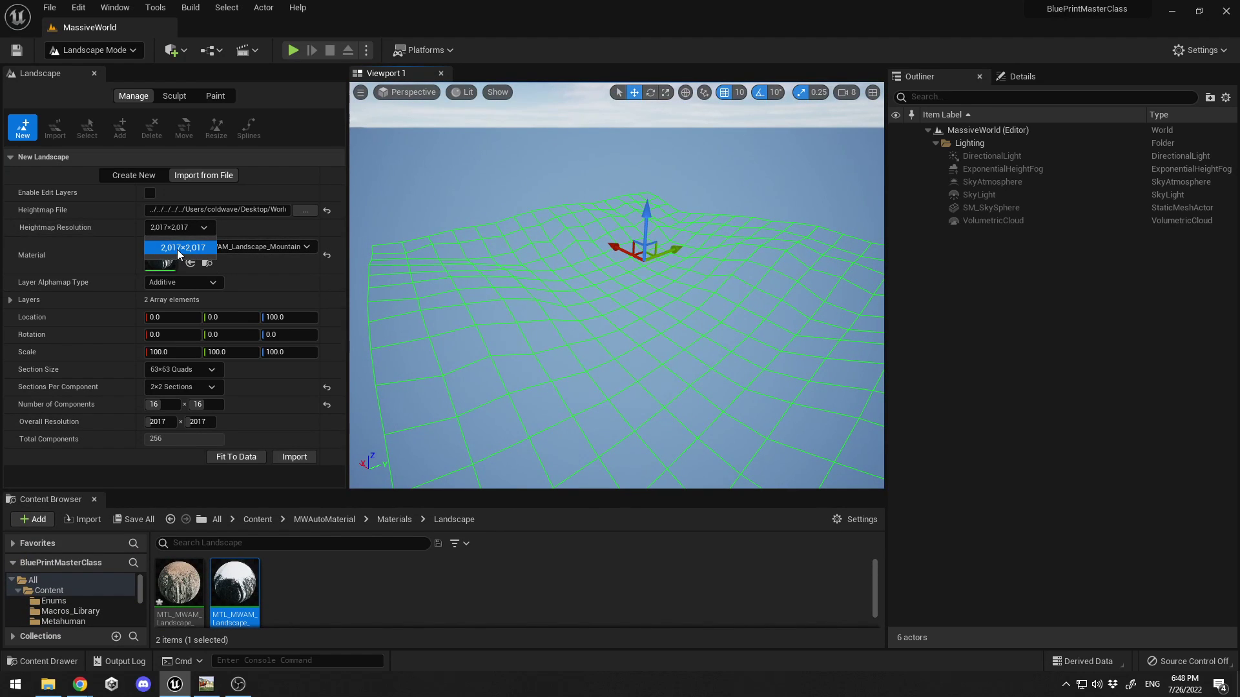
left_click(181, 249)
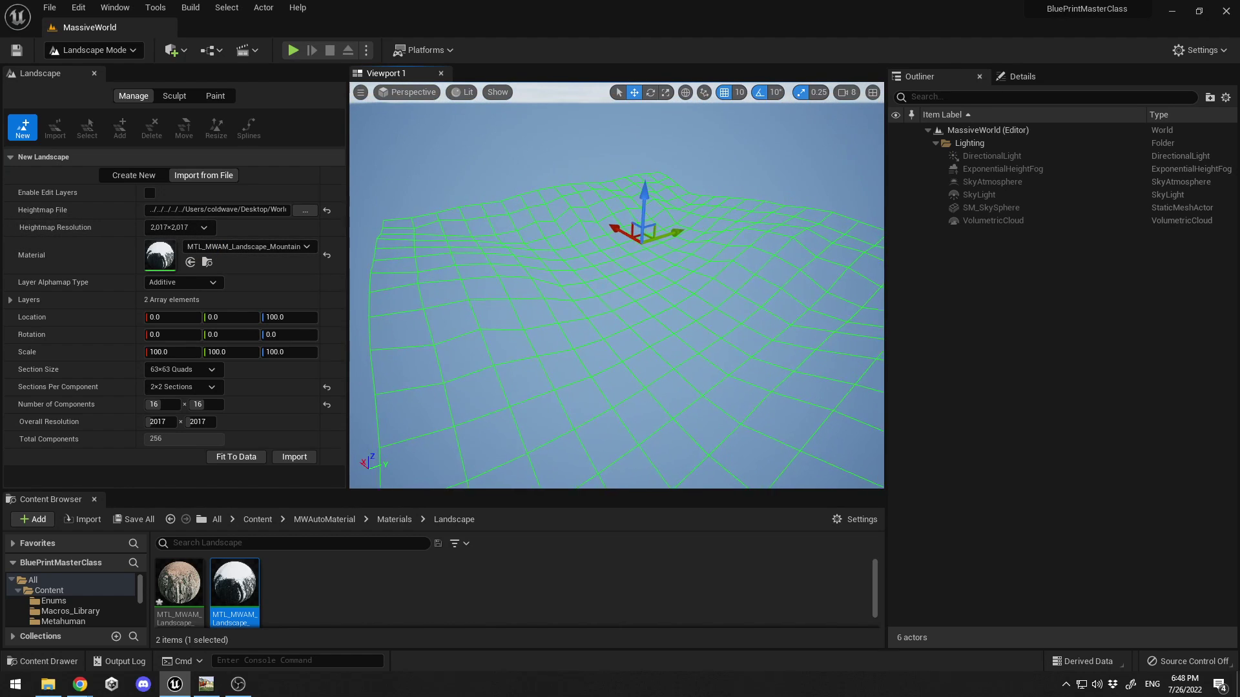
key("d")
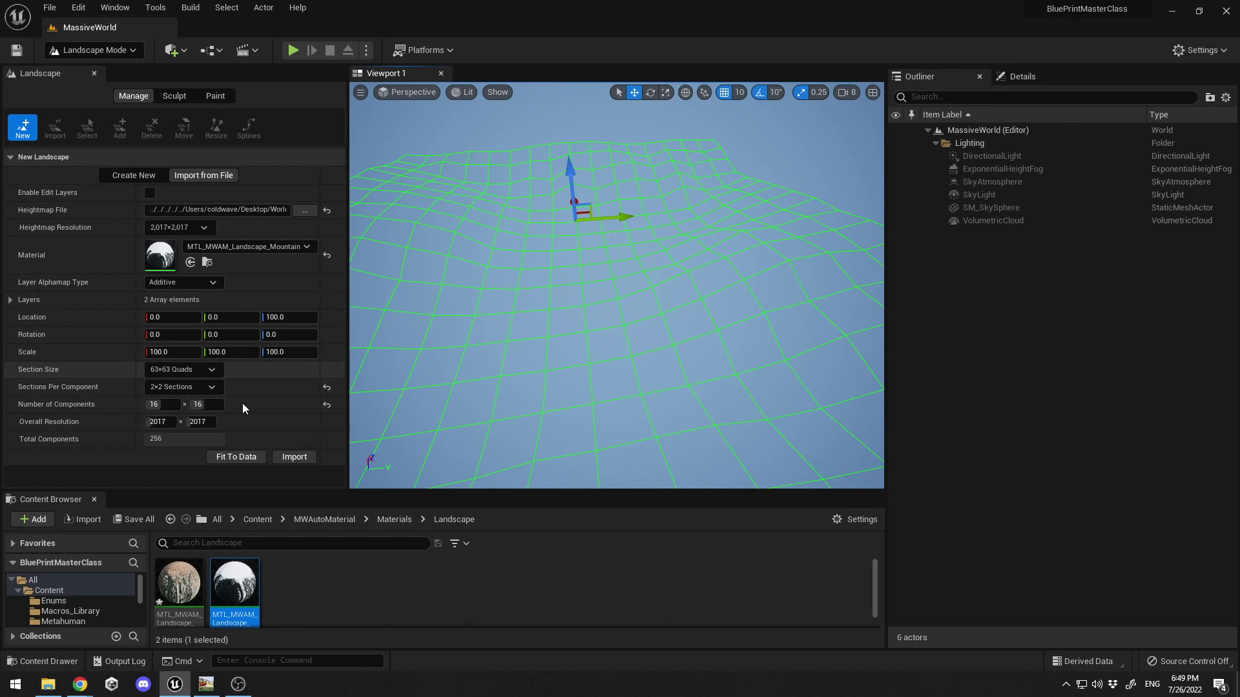
Try importing the landscape with a section size of 127×127 Quads, and undo the landscape creation.
left_click(181, 375)
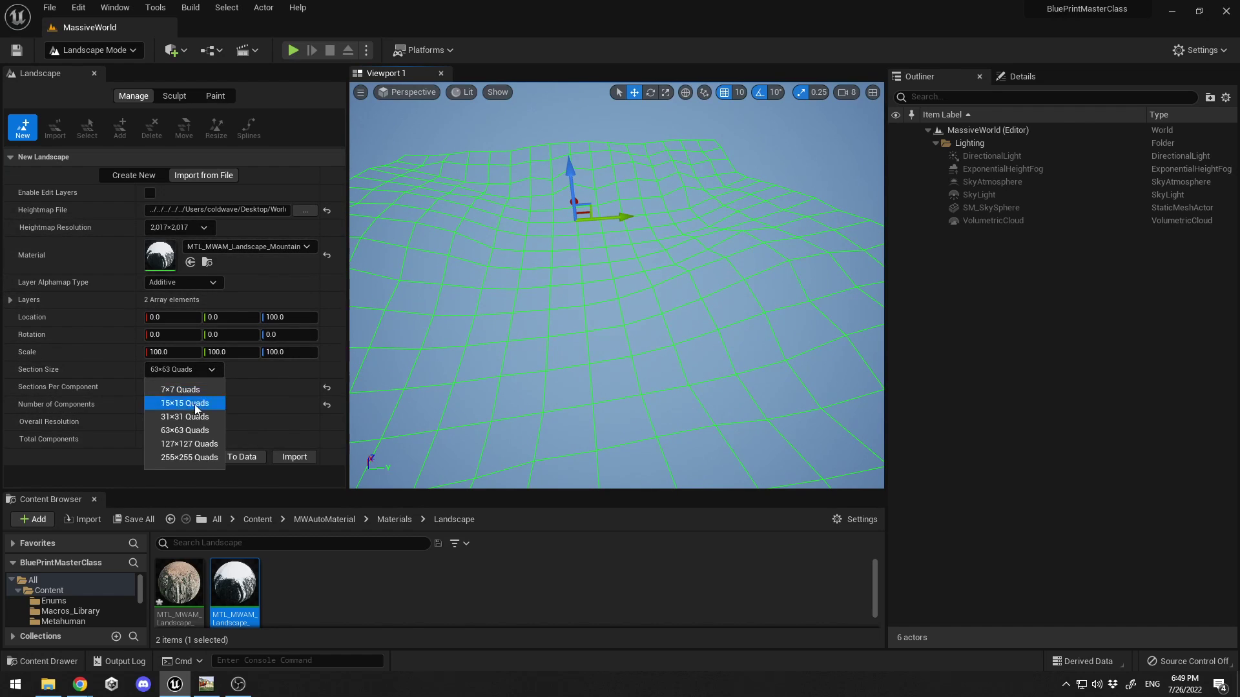
left_click(186, 447)
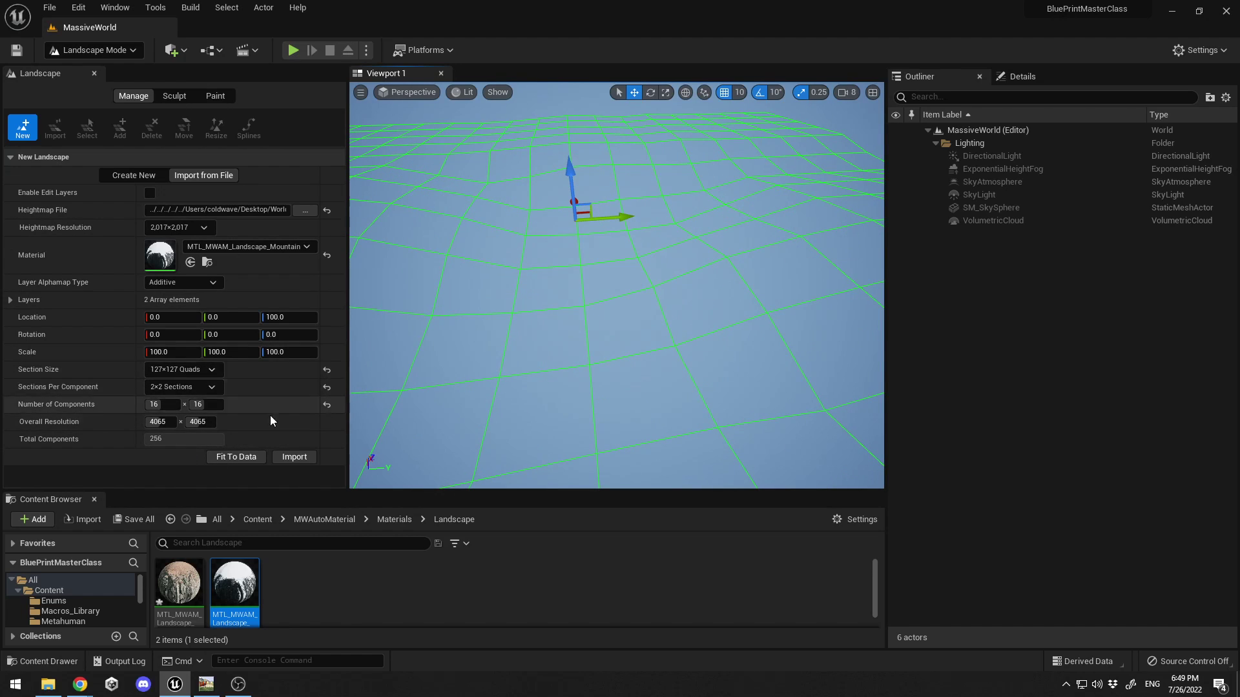
left_click(291, 459)
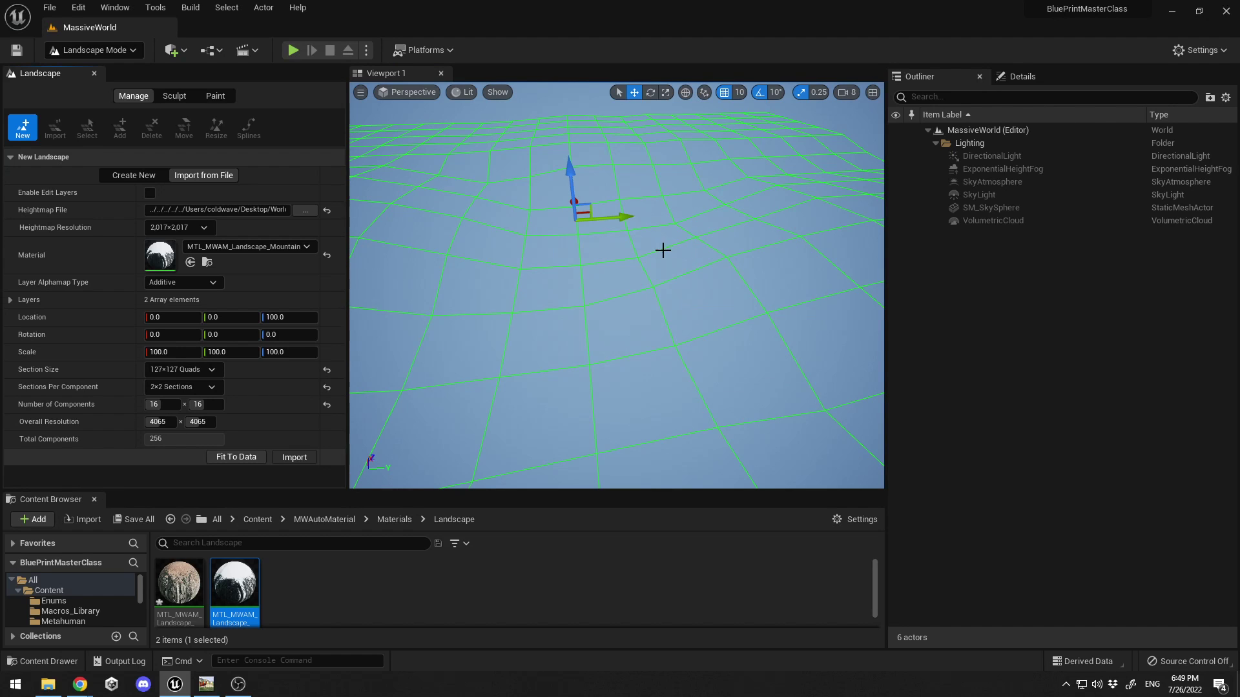
right_click_drag(616, 286, 608, 310)
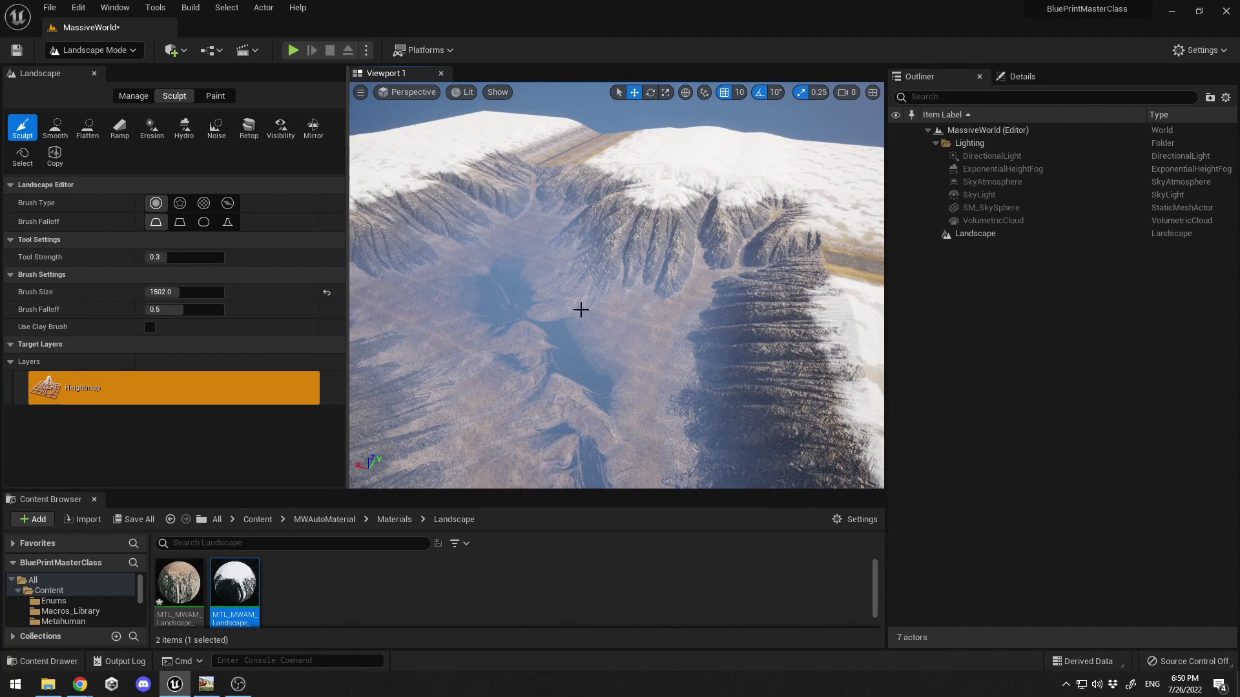
key("ctrl+z")
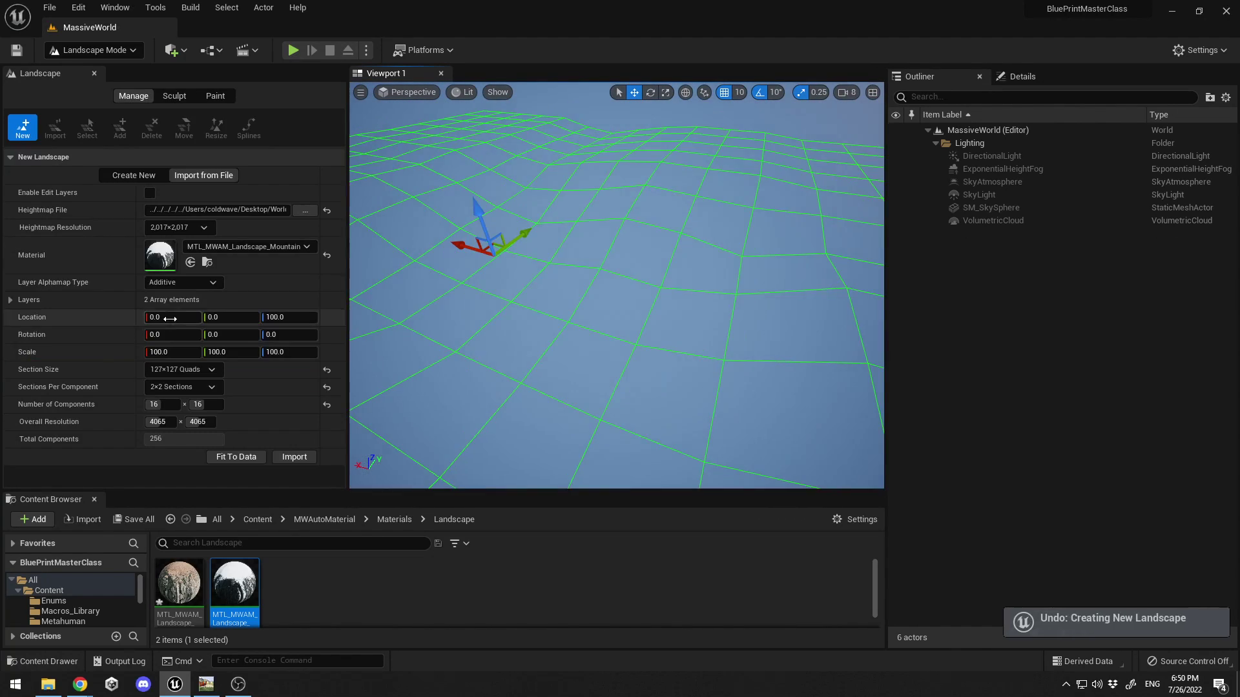
Set the section size to 63×63 Quads with 2×2 sections per component and import the landscape.
left_click(199, 370)
left_click(185, 430)
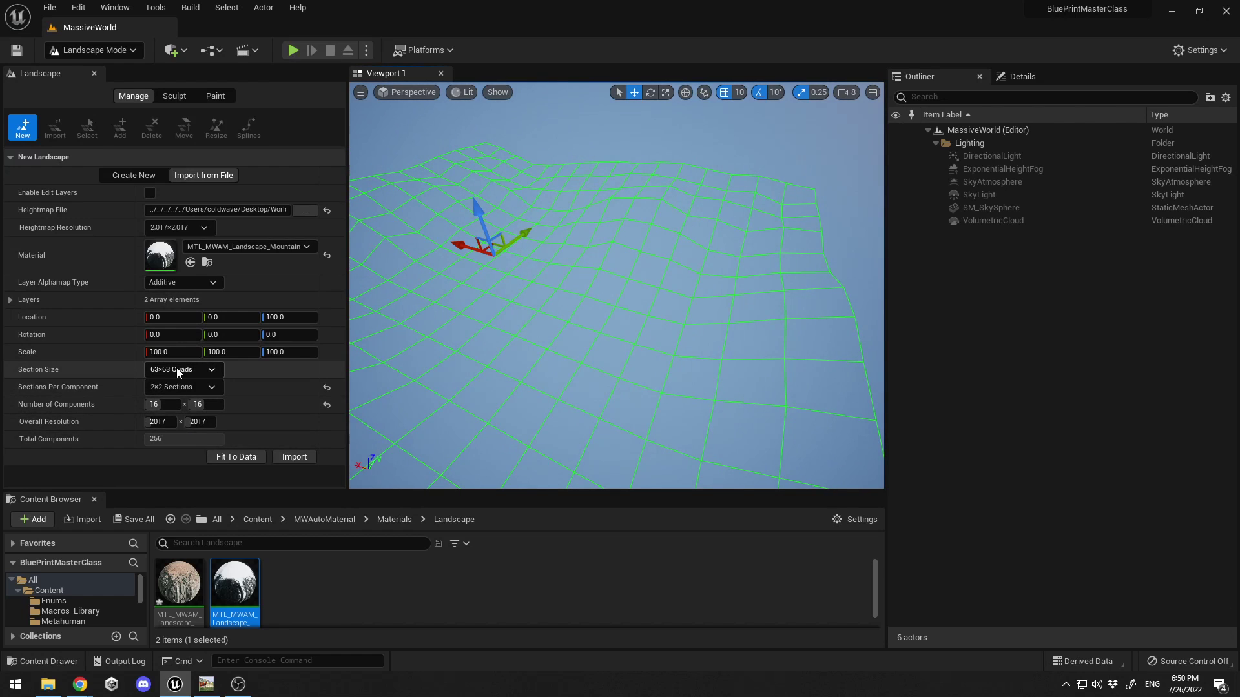
left_click(185, 386)
left_click(182, 421)
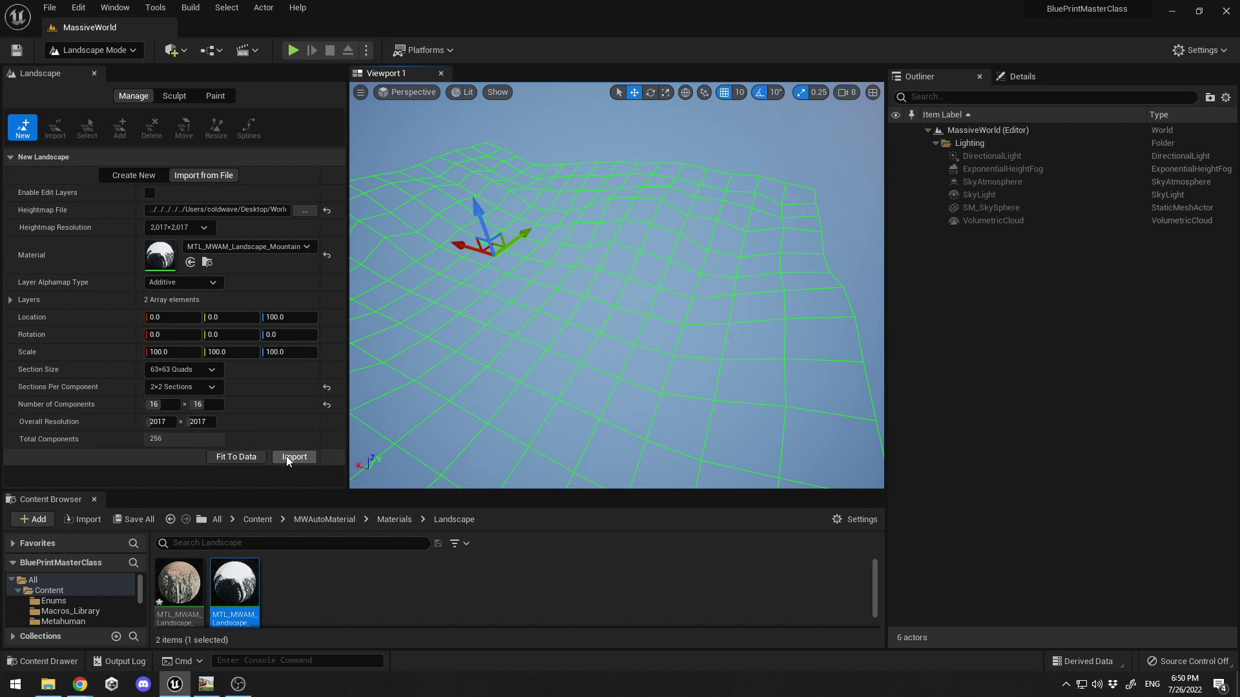
left_click(294, 456)
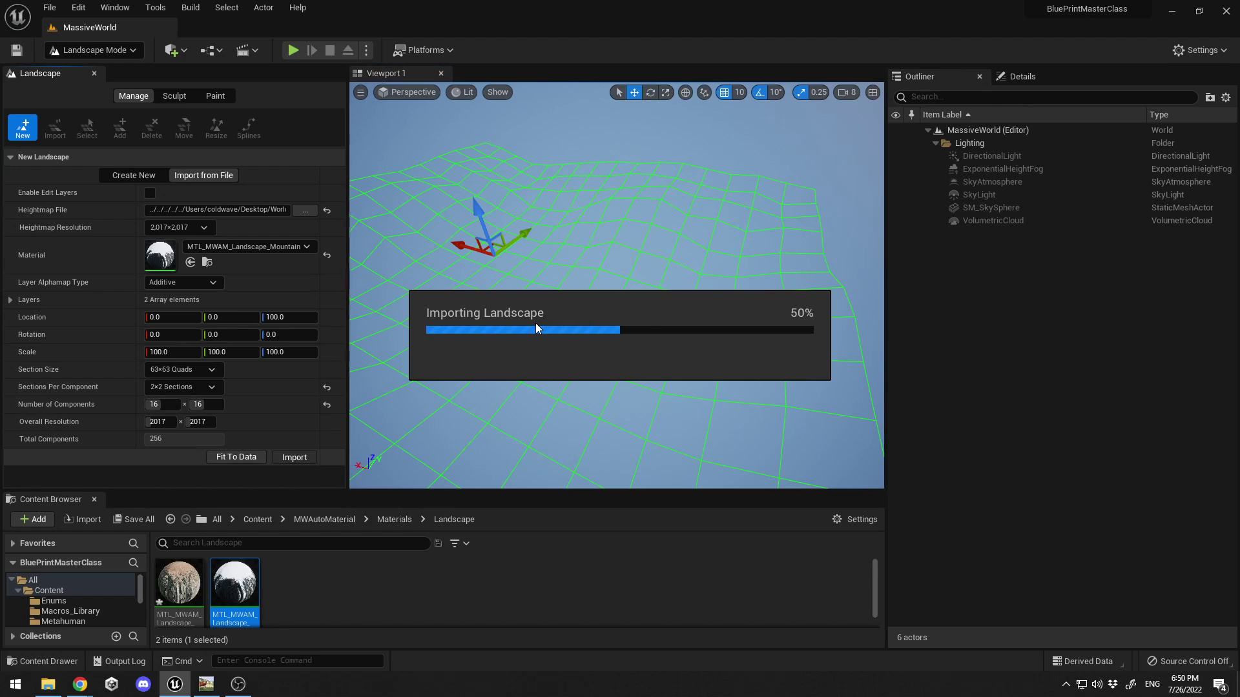
Hide the ExponentialHeightFog actor and inspect the imported terrain in the full-screen viewport.
key("w")
right_click_drag(647, 277, 623, 300)
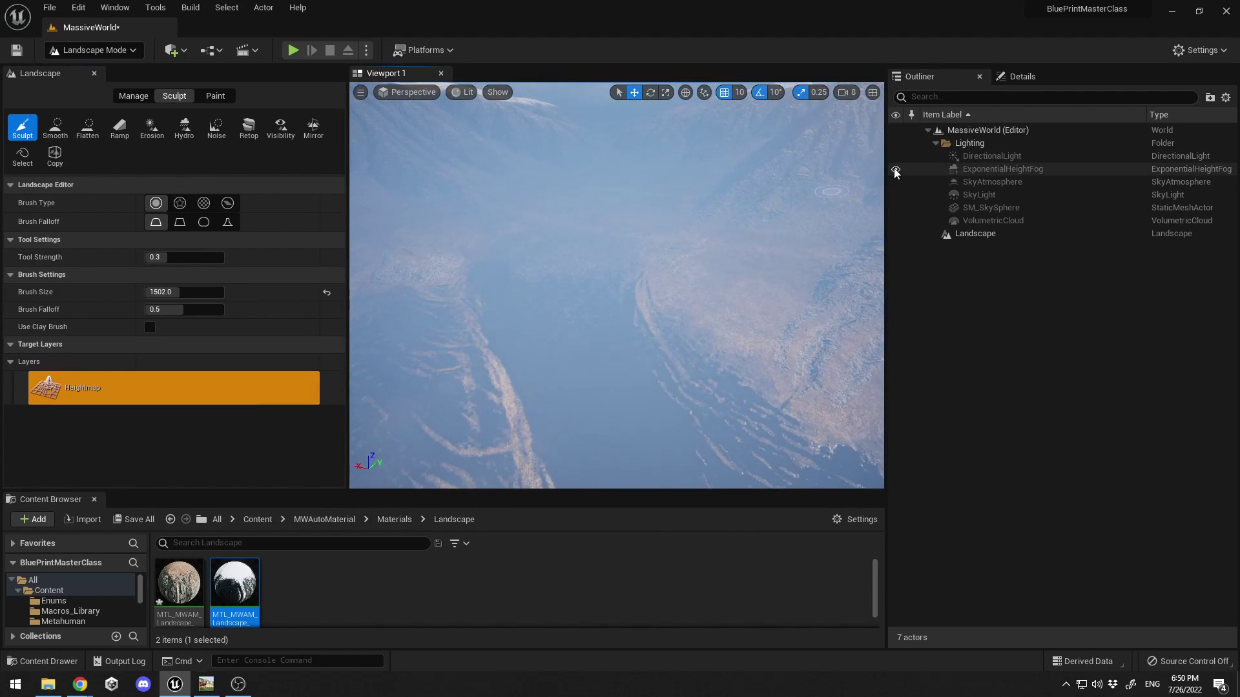
left_click(895, 170)
key("F11")
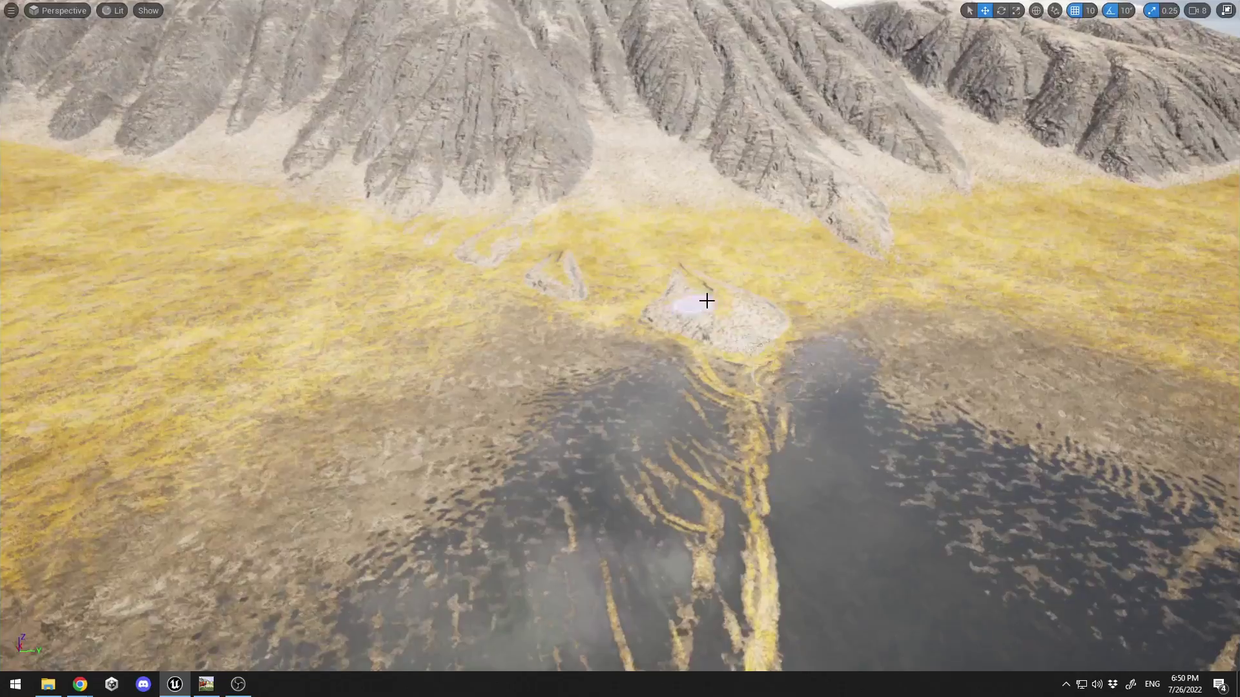
mouse_move(706, 299)
right_mouse_down()
mouse_move(601, 265)
mouse_move(590, 300)
mouse_move(516, 294)
mouse_move(706, 296)
mouse_move(700, 276)
right_mouse_up()
key("w")
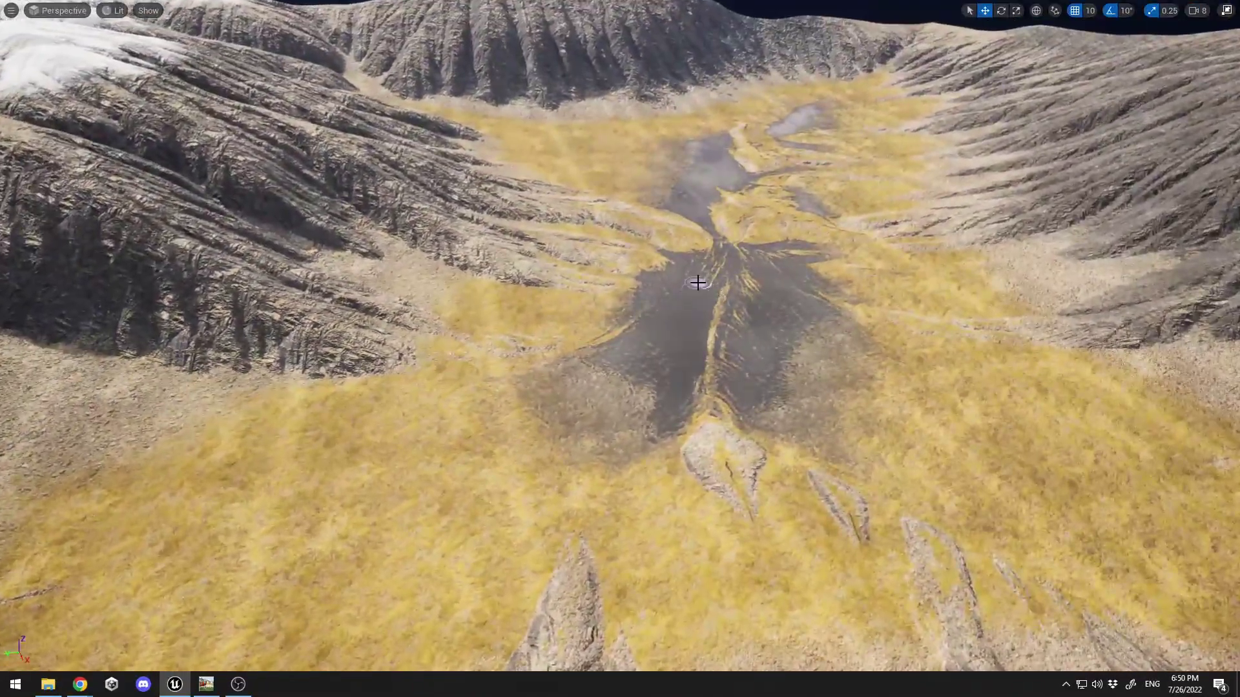
key("F11")
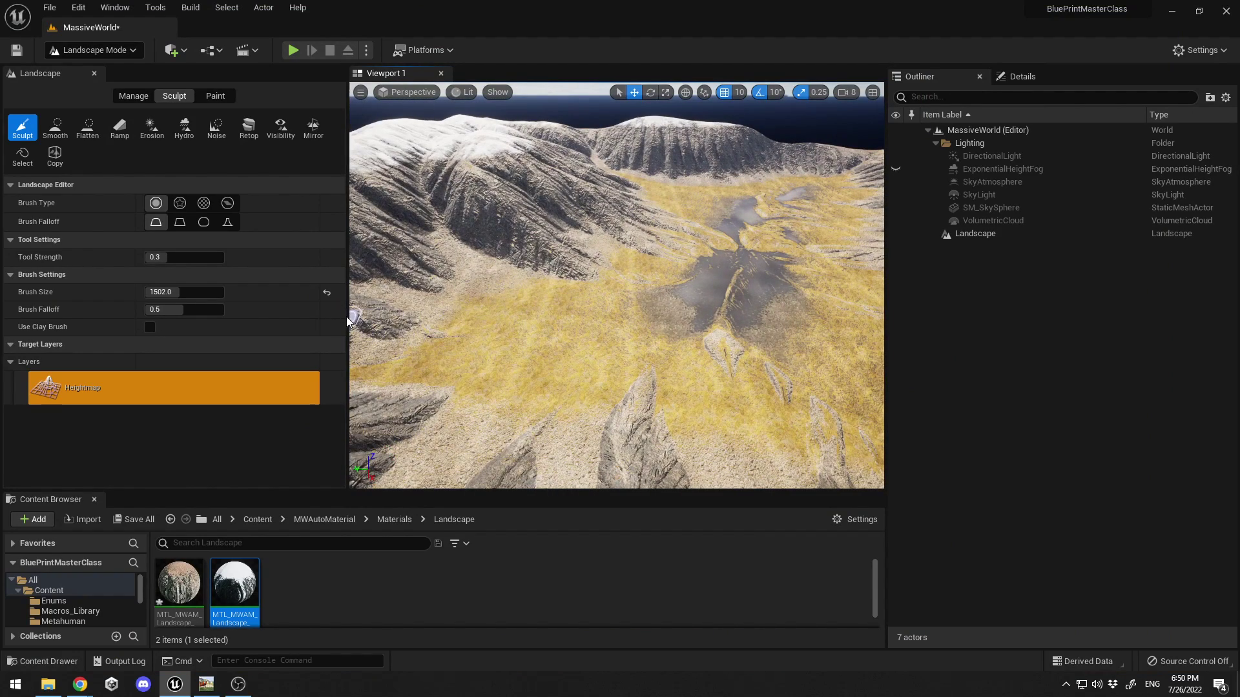
Narrow the landscape settings area to widen the viewport and look across the valley.
left_click_drag(349, 322, 200, 322)
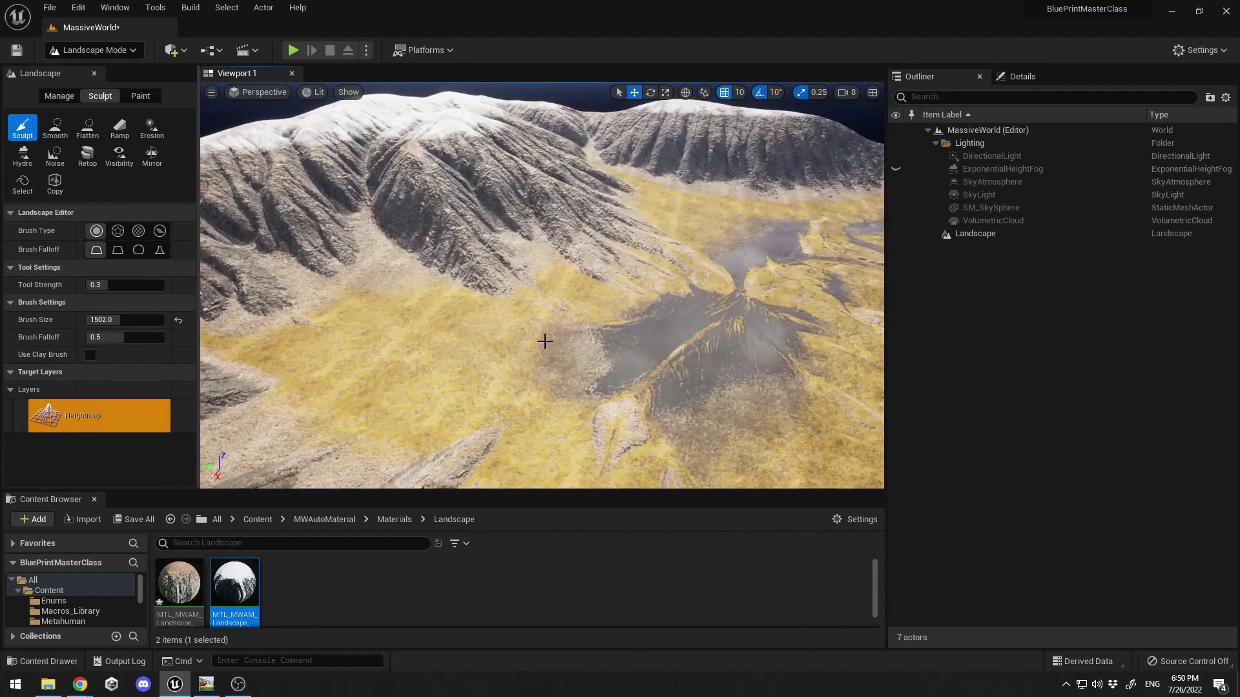
right_click_drag(601, 376, 375, 371)
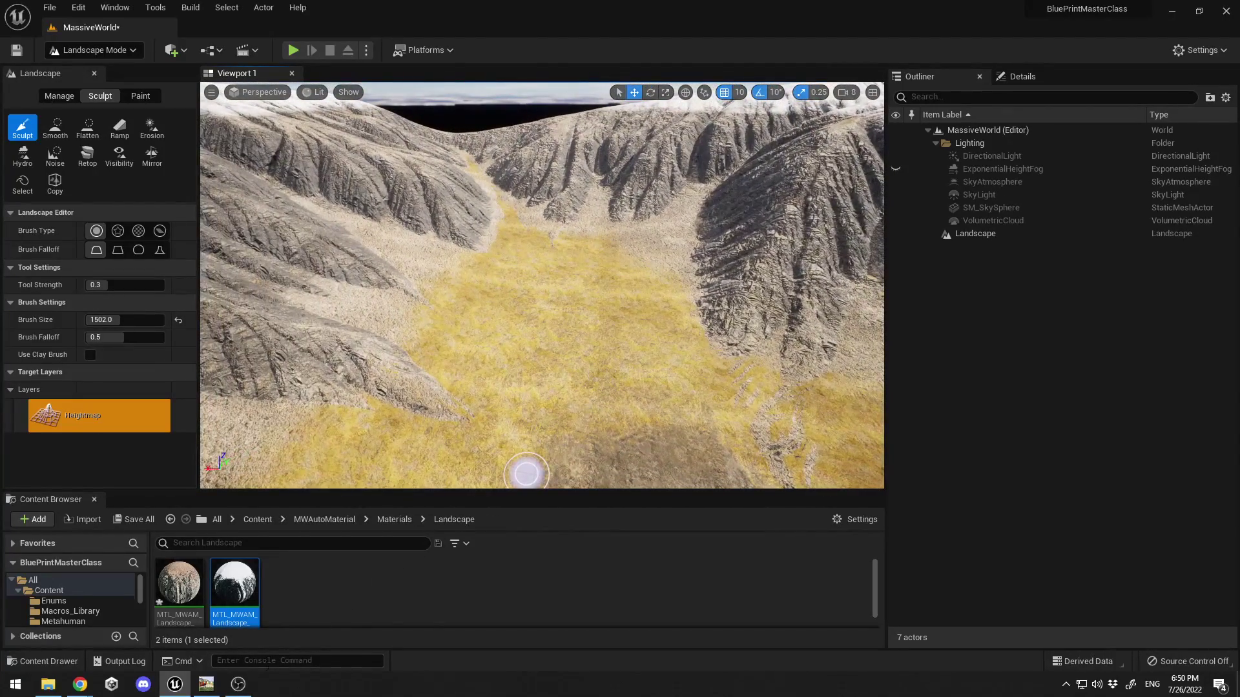
left_click(206, 684)
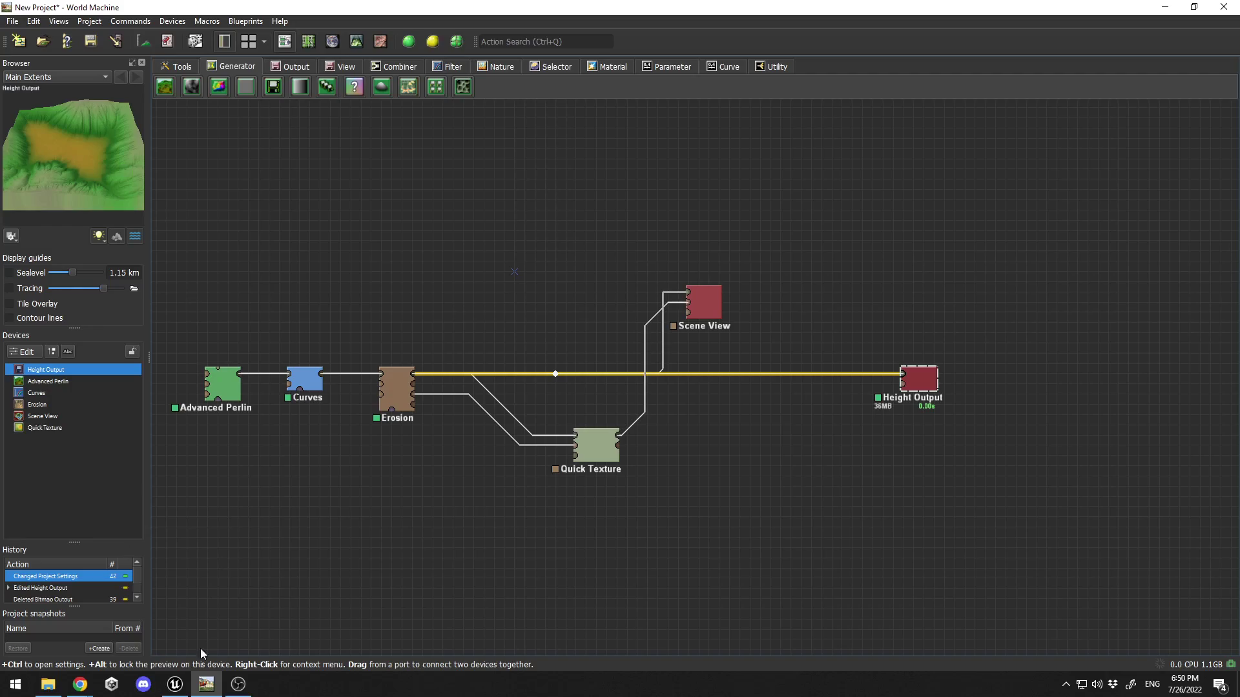
left_click(174, 685)
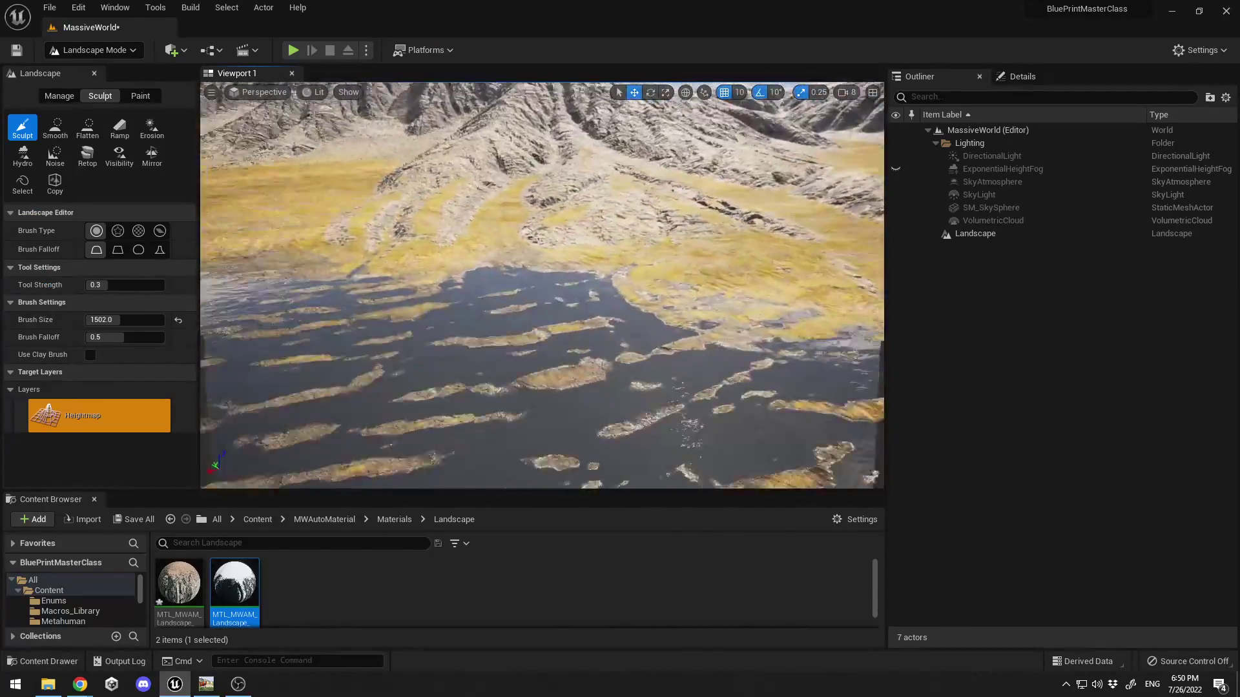
Sculpt a raised ridge from the valley floor beside the dark lakebed up to the mountainside, enlarging the brush size to 3971.
mouse_move(497, 301)
right_mouse_down()
mouse_move(521, 245)
mouse_move(521, 200)
right_mouse_up()
left_click_drag(521, 199, 546, 248)
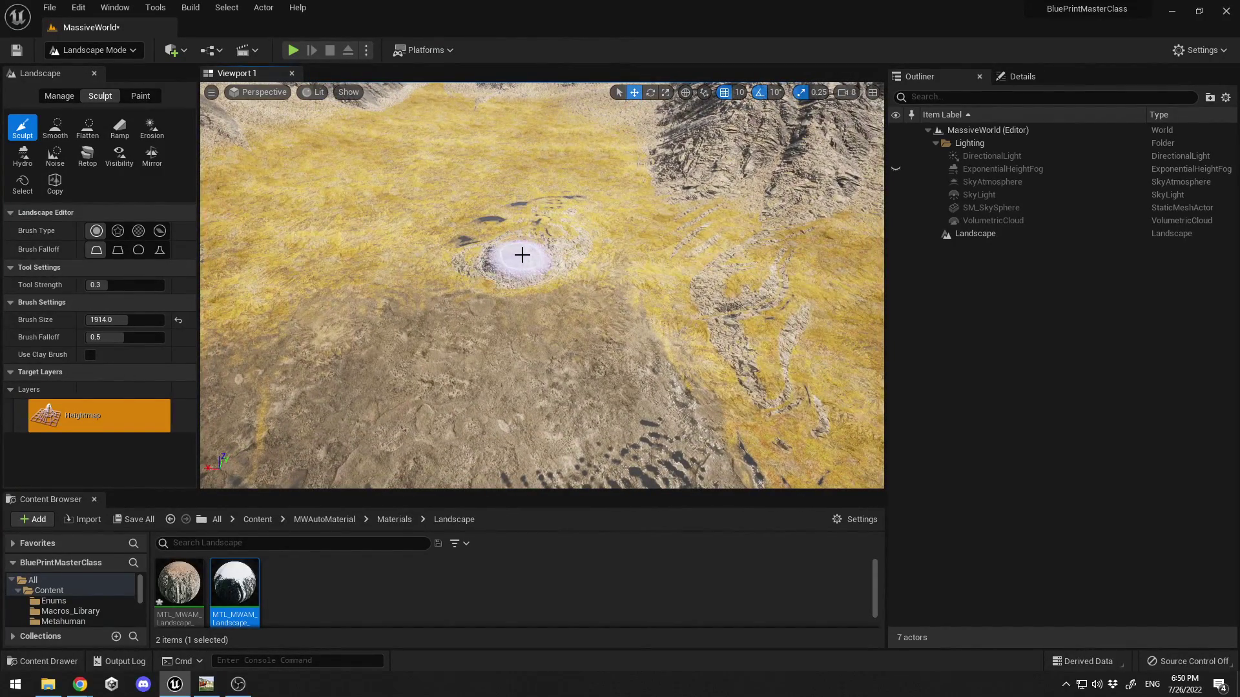
mouse_move(661, 199)
left_mouse_down()
mouse_move(711, 153)
mouse_move(664, 180)
left_mouse_up()
mouse_move(664, 180)
right_mouse_down()
mouse_move(645, 184)
mouse_move(743, 194)
mouse_move(736, 184)
right_mouse_up()
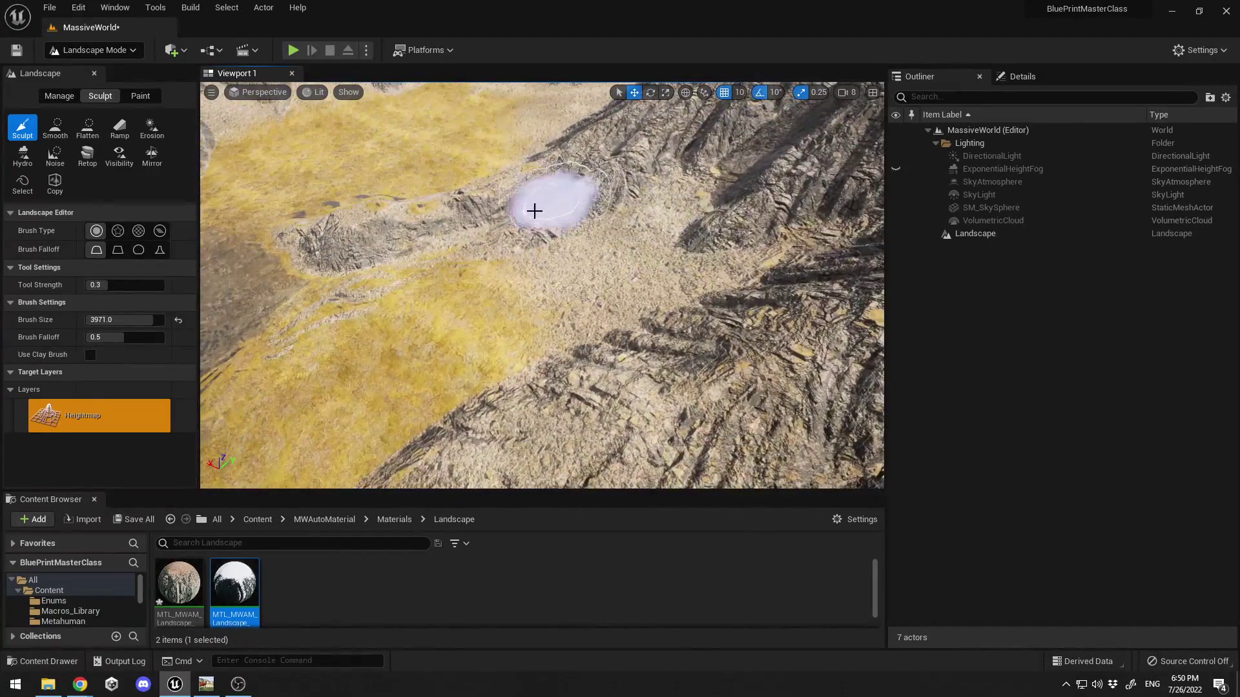
mouse_move(534, 210)
left_mouse_down()
mouse_move(335, 251)
mouse_move(585, 180)
left_mouse_up()
right_click_drag(585, 179, 517, 169)
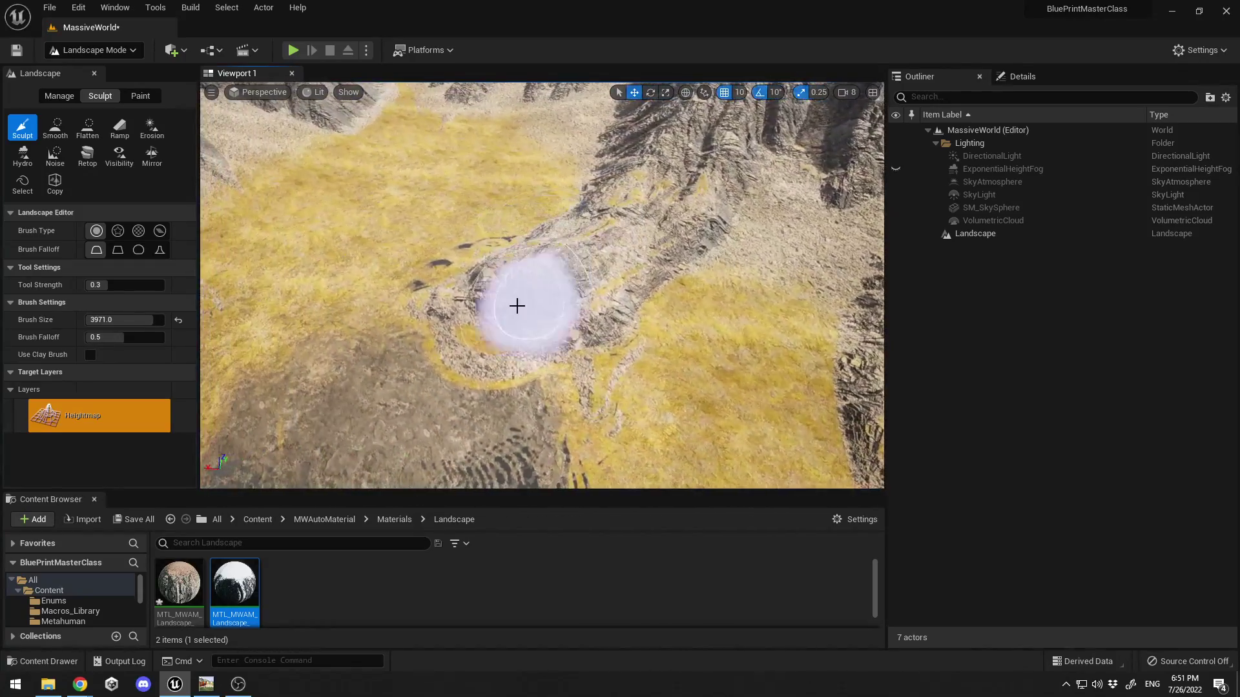
mouse_move(517, 305)
left_mouse_down()
mouse_move(714, 216)
mouse_move(719, 173)
left_mouse_up()
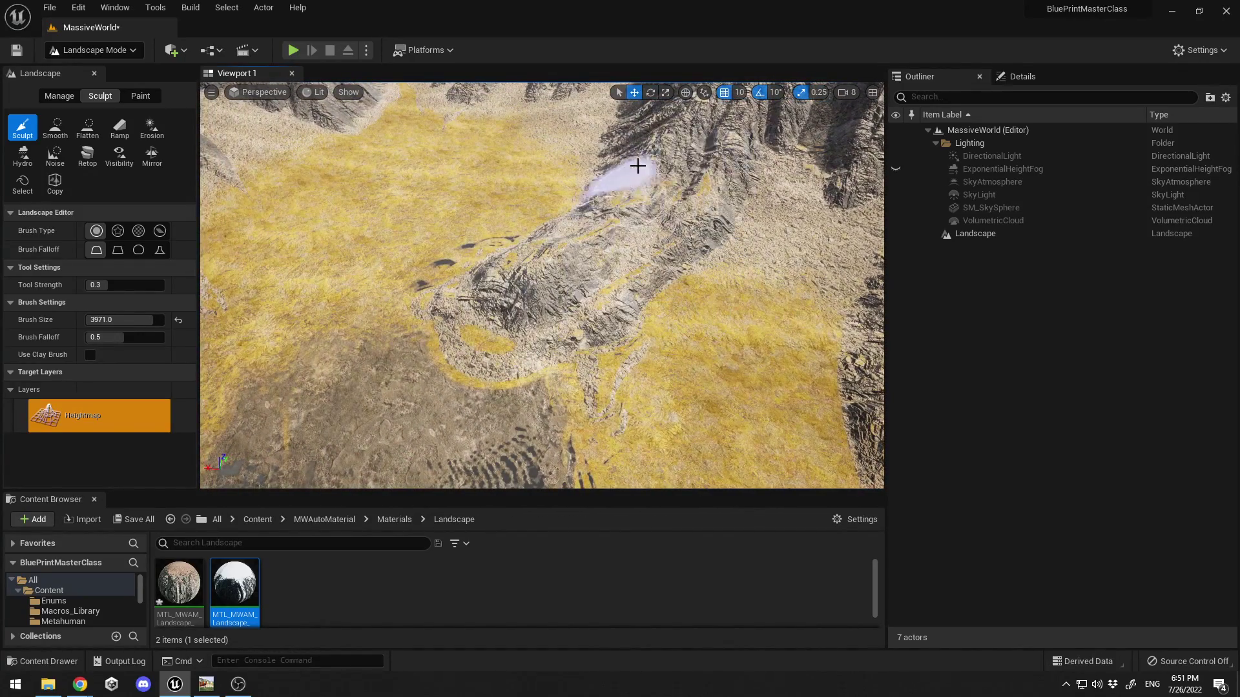
left_click_drag(579, 235, 669, 141)
right_click_drag(676, 180, 769, 213)
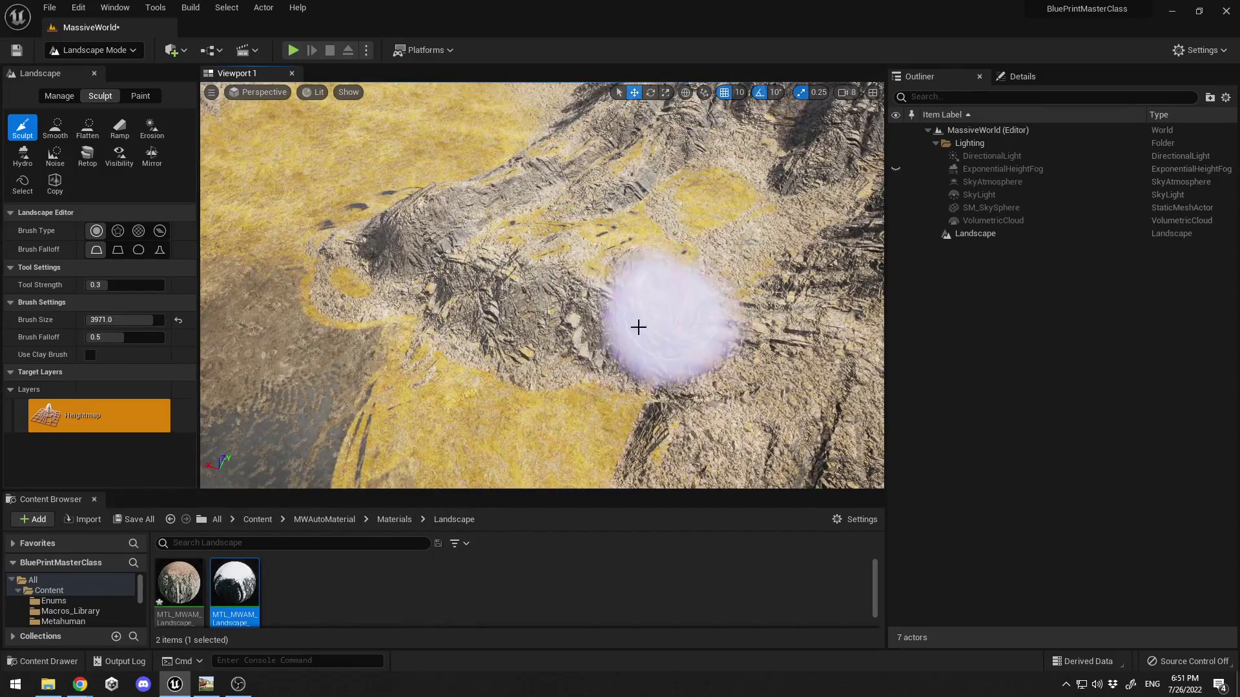
Sculpt a raised curved rim around a basin at the ridge's lower end beside the lakebed, with brush size 3971.
mouse_move(636, 327)
right_mouse_down()
mouse_move(607, 310)
mouse_move(553, 332)
right_mouse_up()
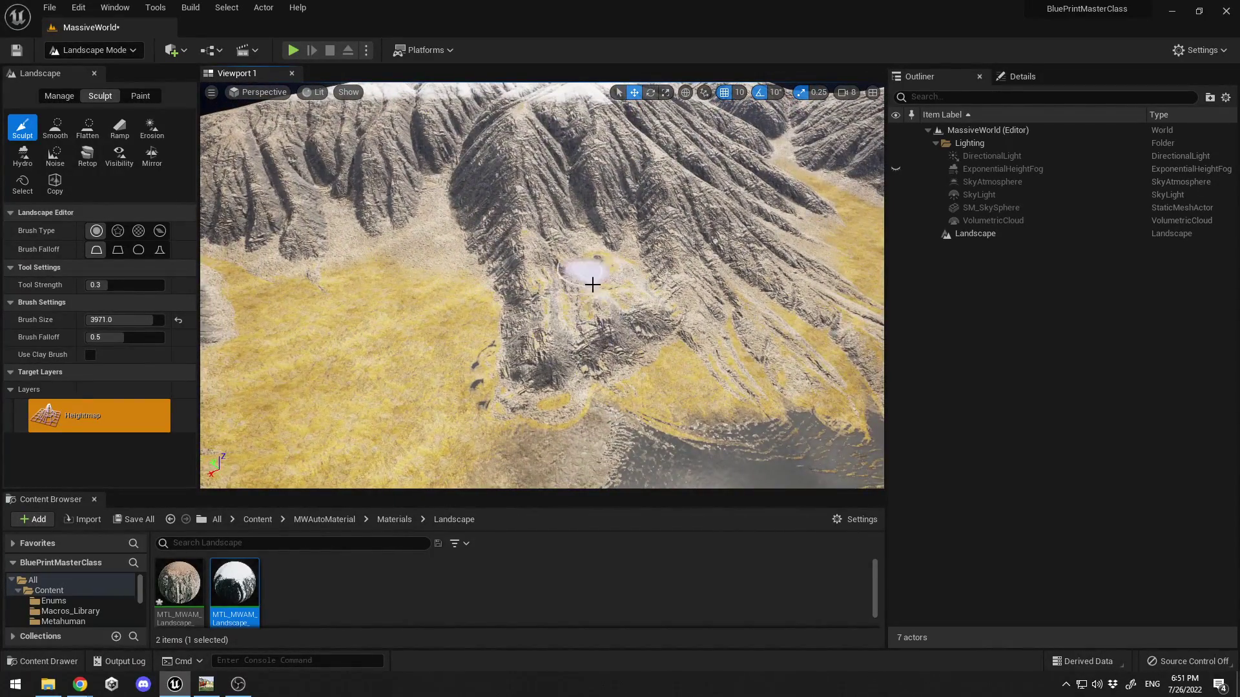
right_click_drag(592, 285, 478, 320)
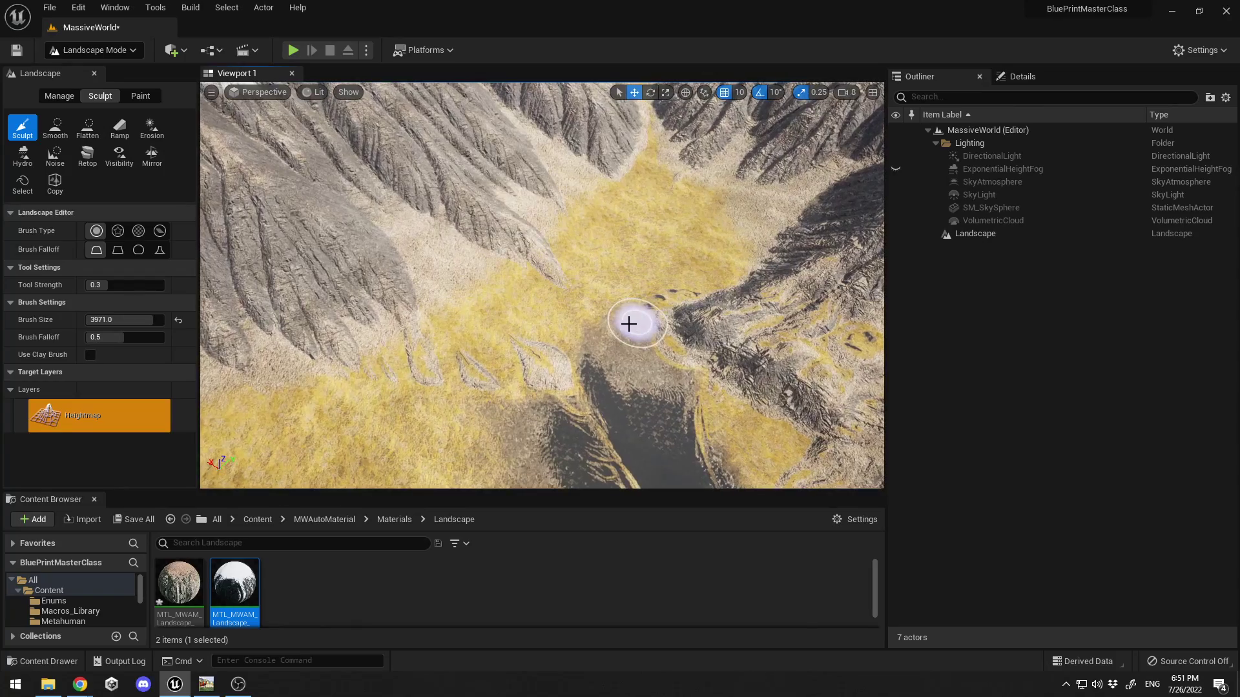
key("w")
right_click_drag(590, 313, 596, 335)
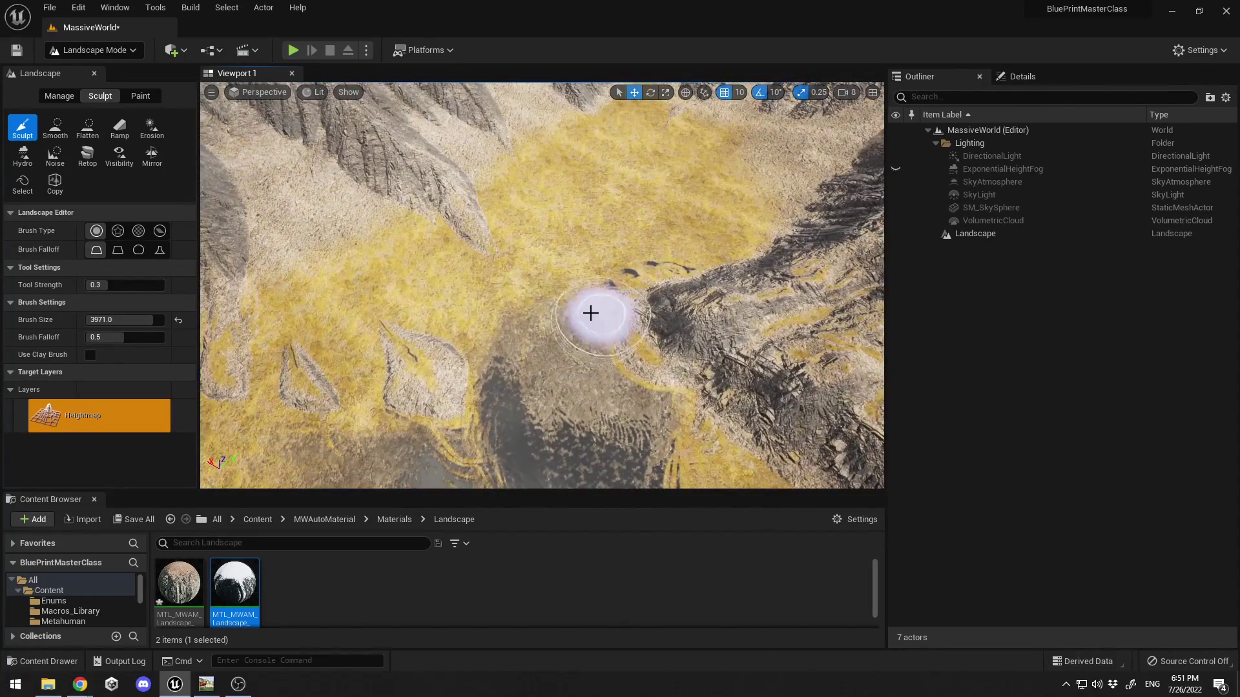
mouse_move(590, 313)
left_mouse_down()
mouse_move(588, 327)
mouse_move(517, 313)
mouse_move(620, 388)
mouse_move(550, 381)
mouse_move(567, 365)
left_mouse_up()
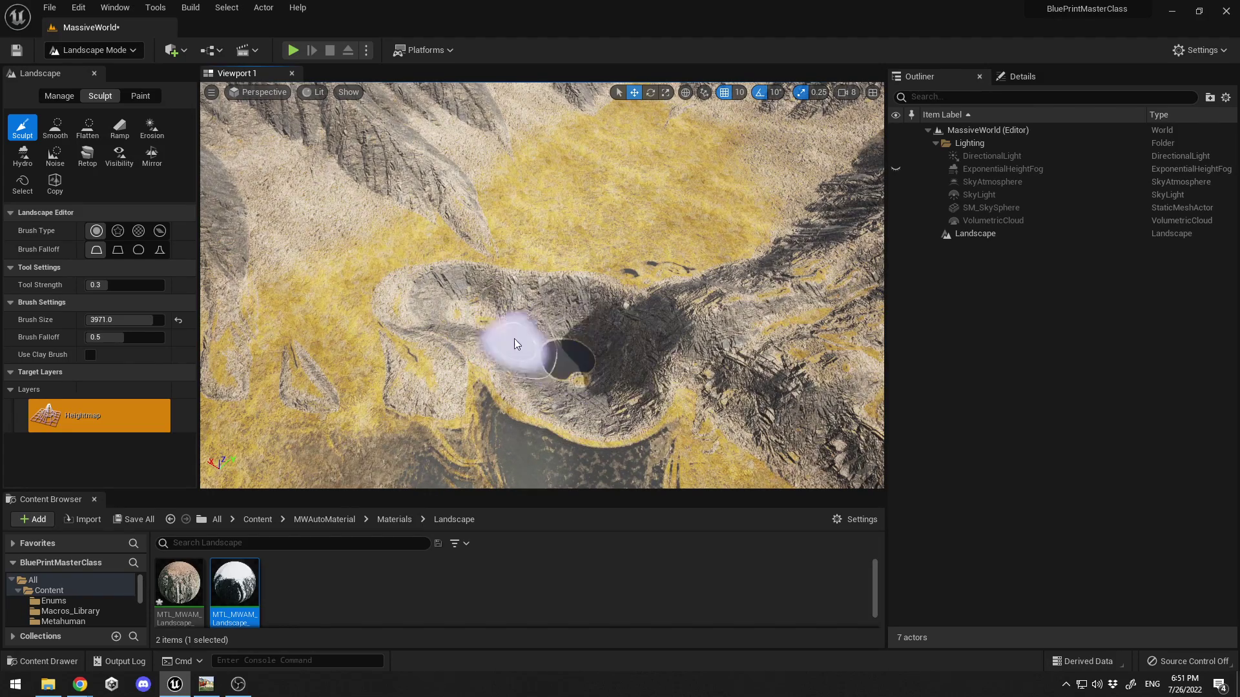
right_click_drag(586, 285, 561, 317)
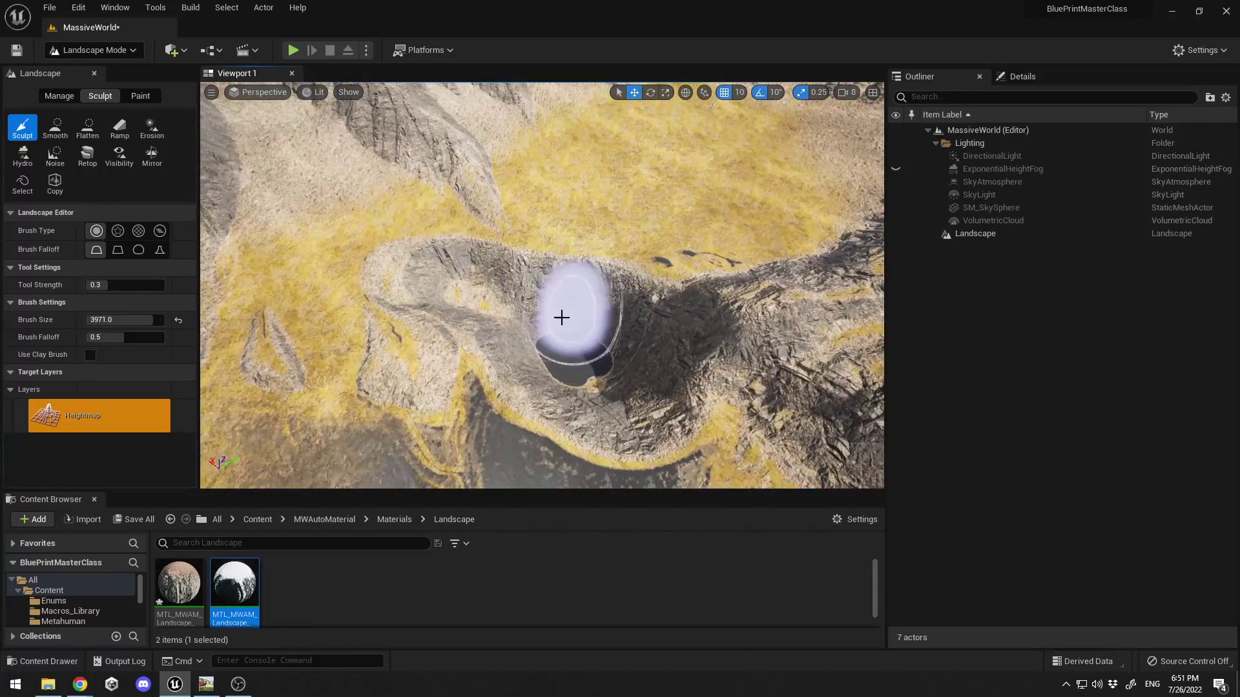
mouse_move(561, 317)
left_mouse_down()
mouse_move(443, 299)
mouse_move(678, 144)
mouse_move(614, 241)
mouse_move(692, 207)
mouse_move(593, 288)
left_mouse_up()
mouse_move(592, 288)
right_mouse_down()
mouse_move(598, 261)
mouse_move(685, 268)
mouse_move(762, 252)
mouse_move(548, 264)
right_mouse_up()
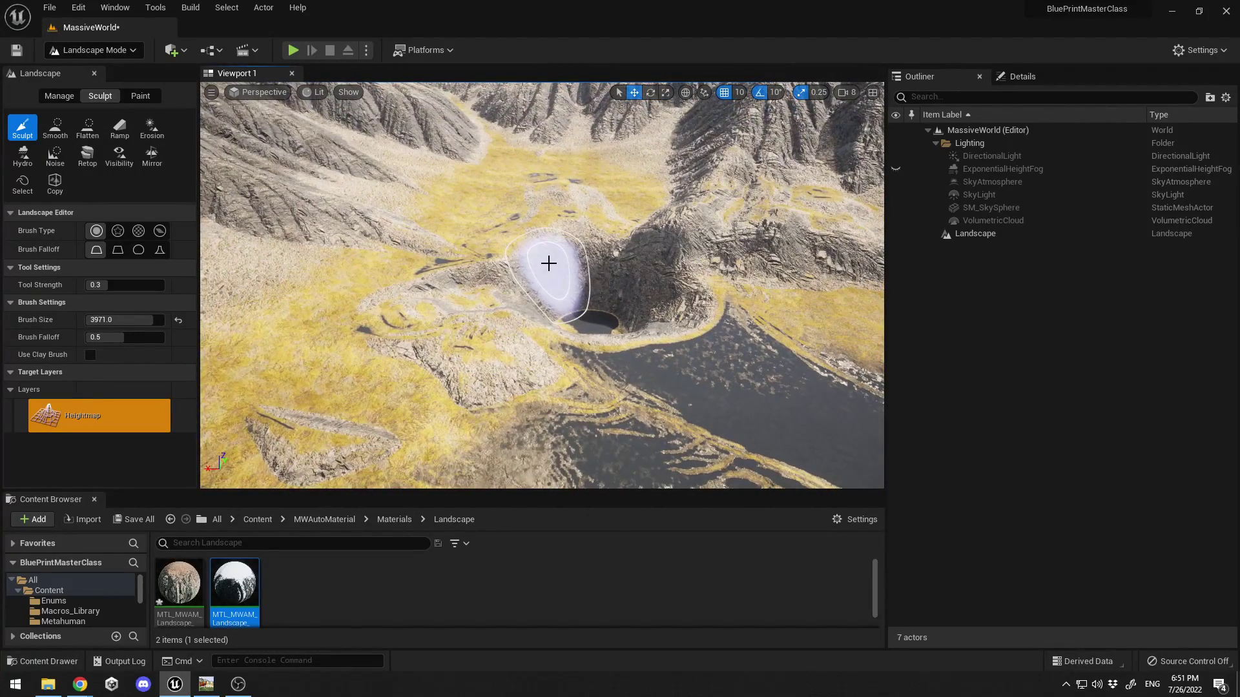
Review the terrain device network and the Filter, Nature and Material devices in World Machine, and return to the landscape in Unreal Engine.
left_click(206, 685)
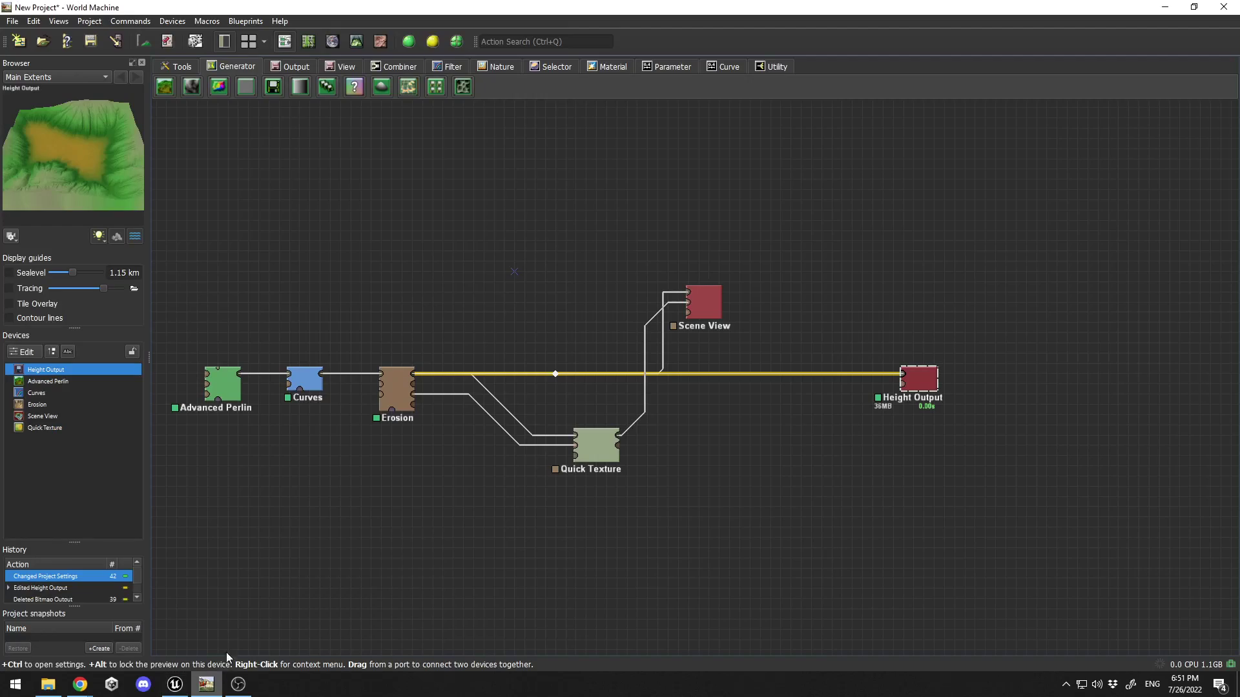
middle_click_drag(465, 181, 570, 201)
left_click_drag(258, 226, 1077, 574)
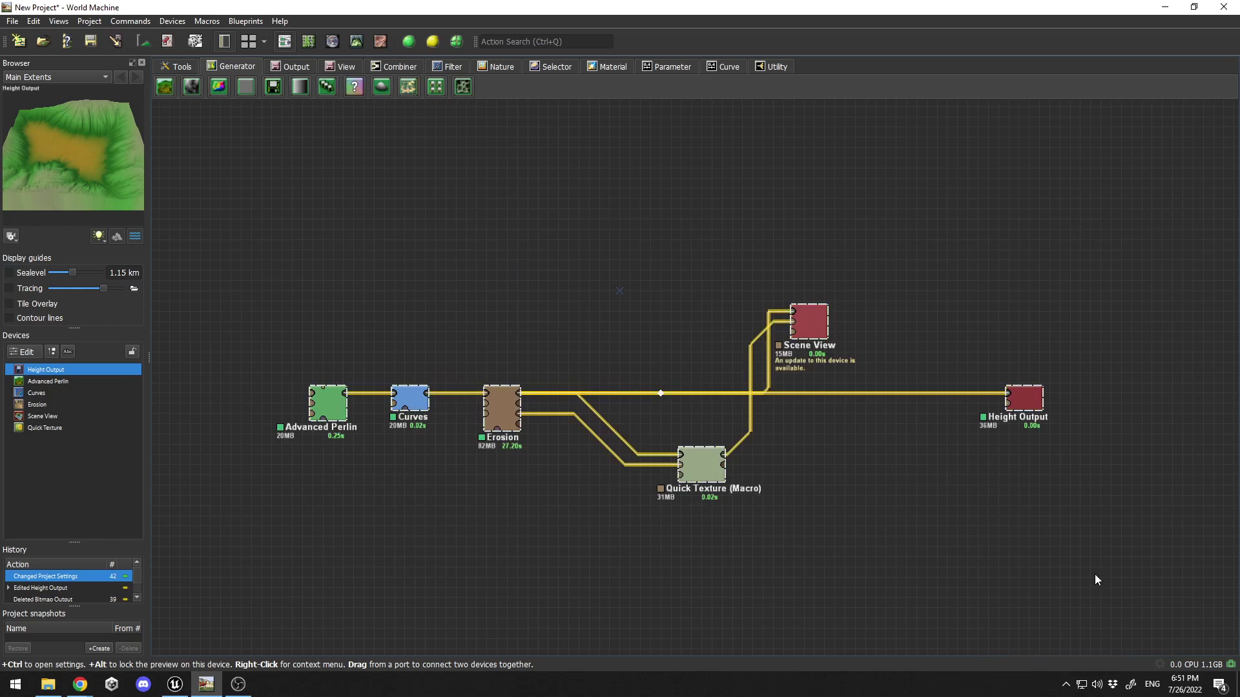
left_click(930, 568)
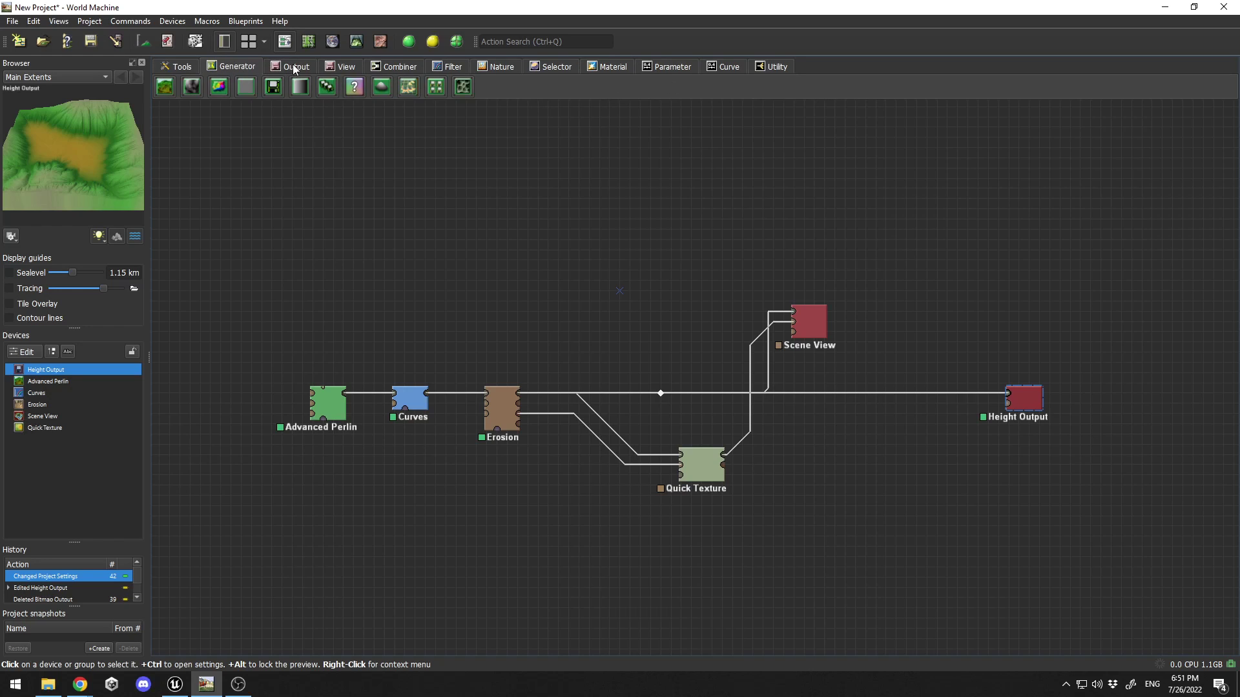
left_click(454, 68)
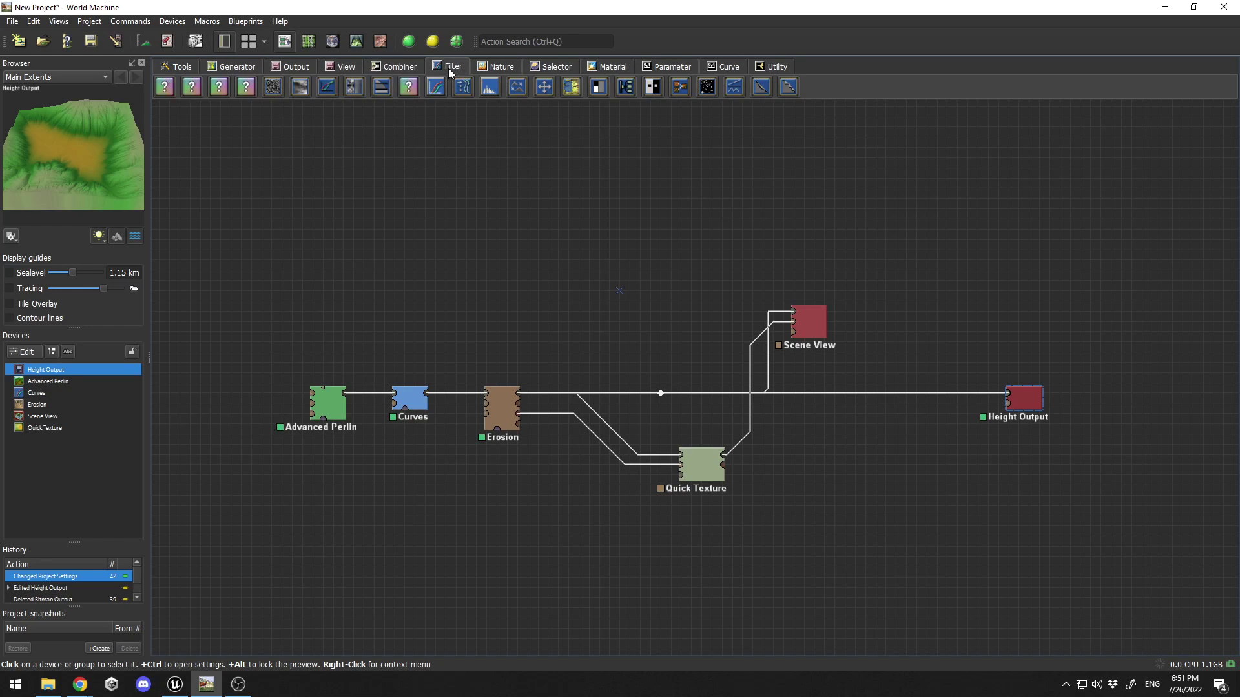
left_click(502, 68)
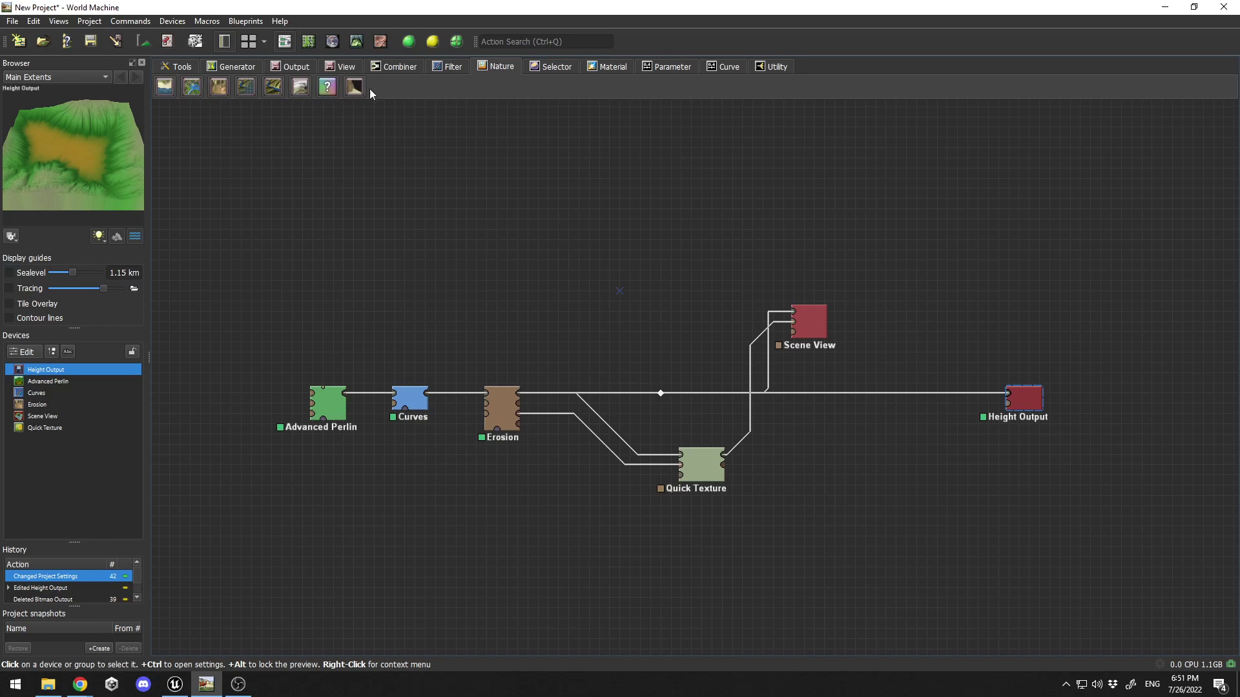
left_click(608, 69)
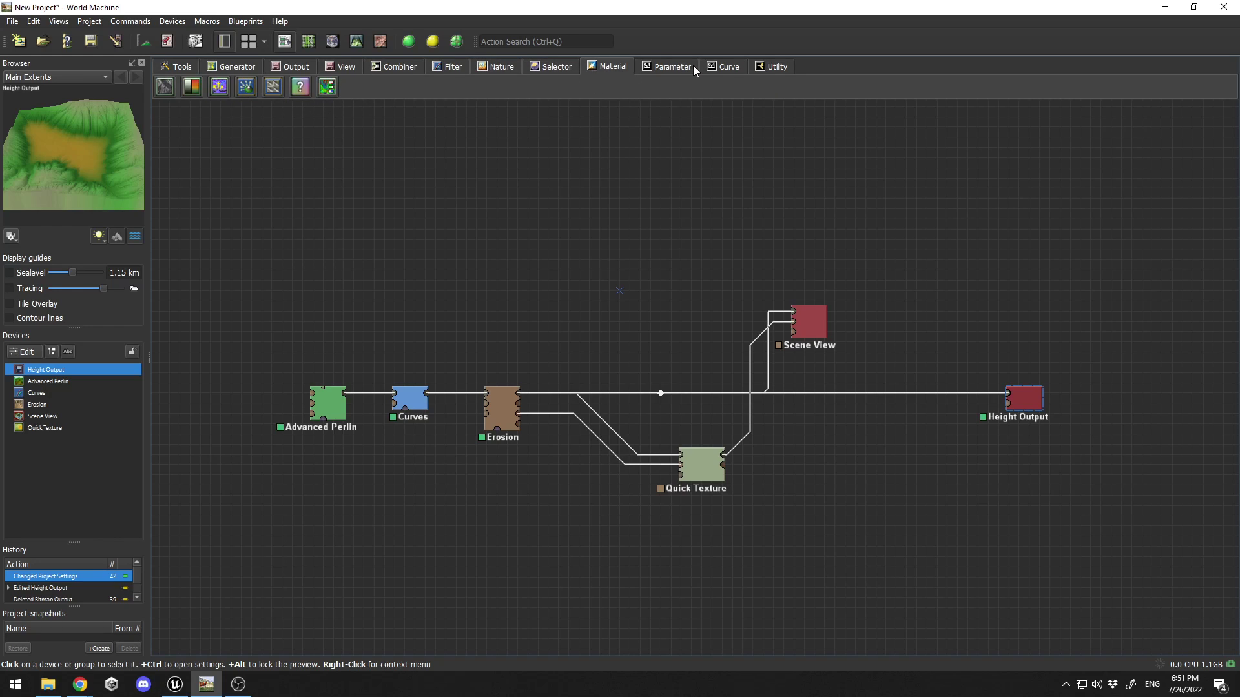
left_click(175, 683)
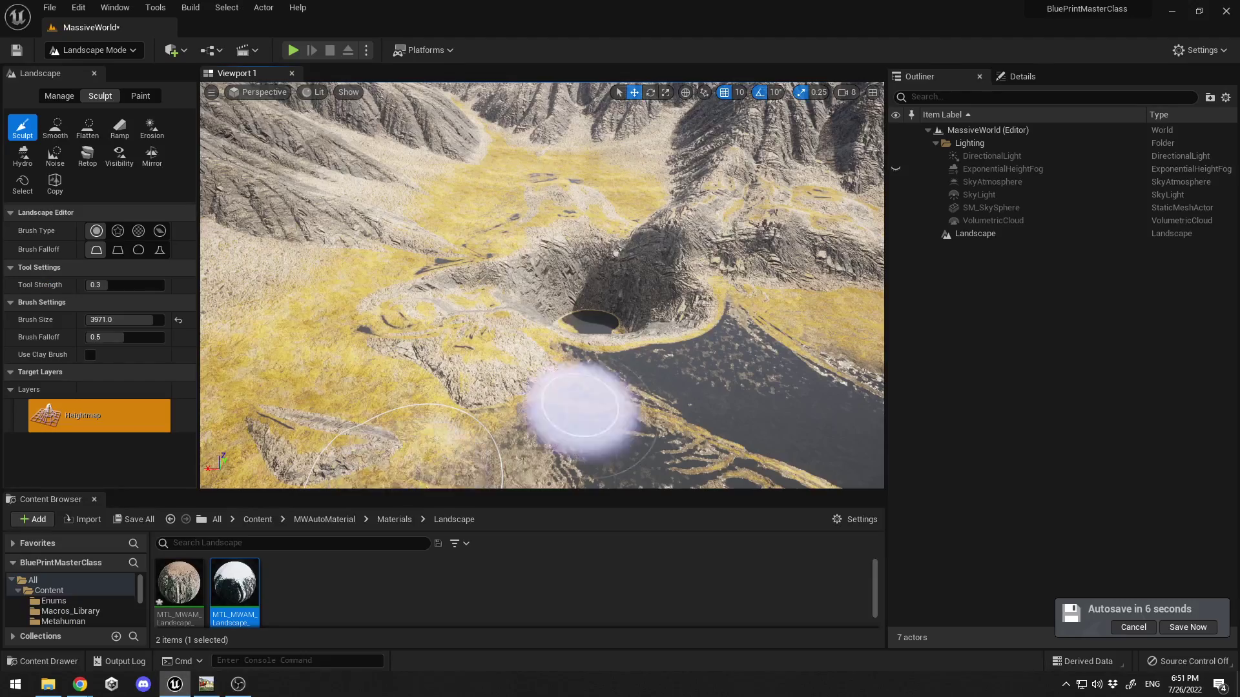
right_click_drag(454, 390, 441, 354)
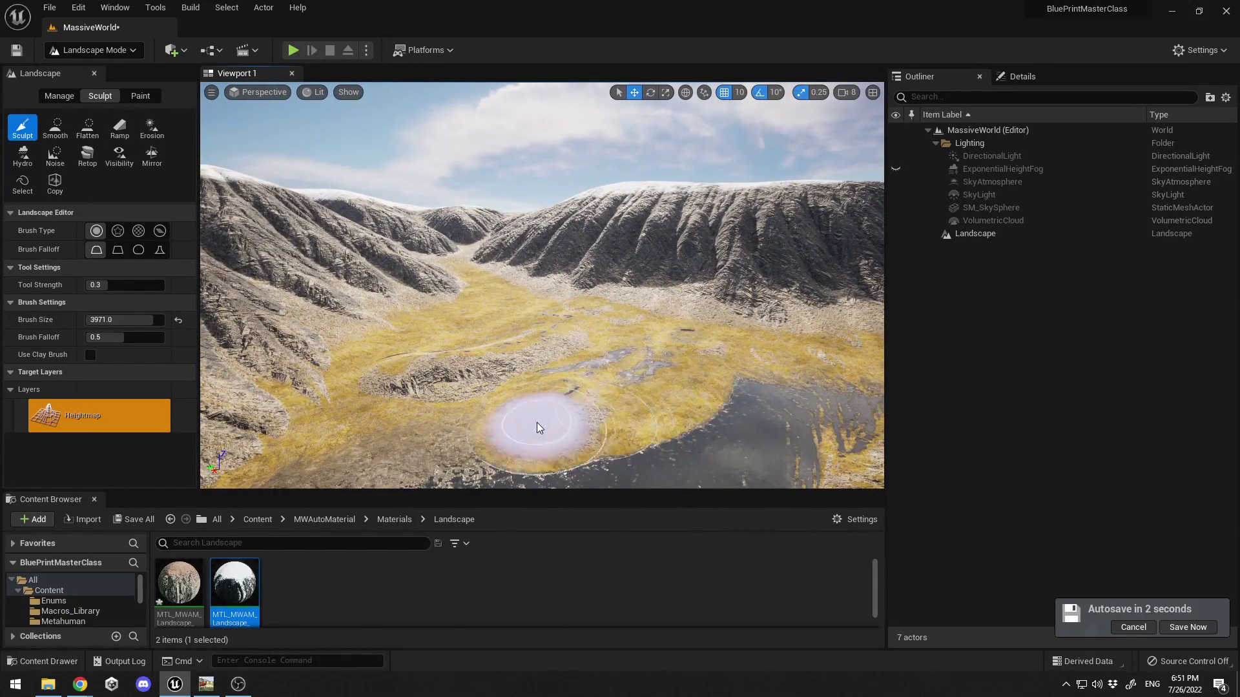
Play the level in the viewport, fly low over the rocky mound and grass to examine the ground detail, and end the play session.
left_click(293, 50)
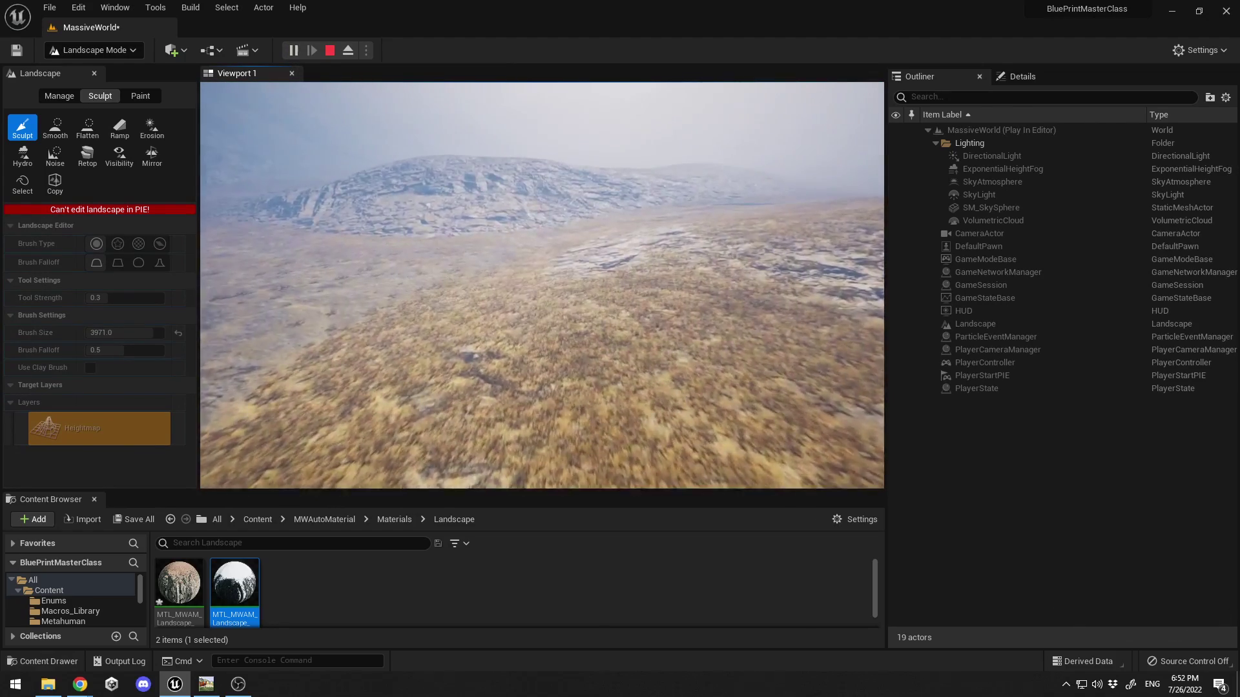
key("w")
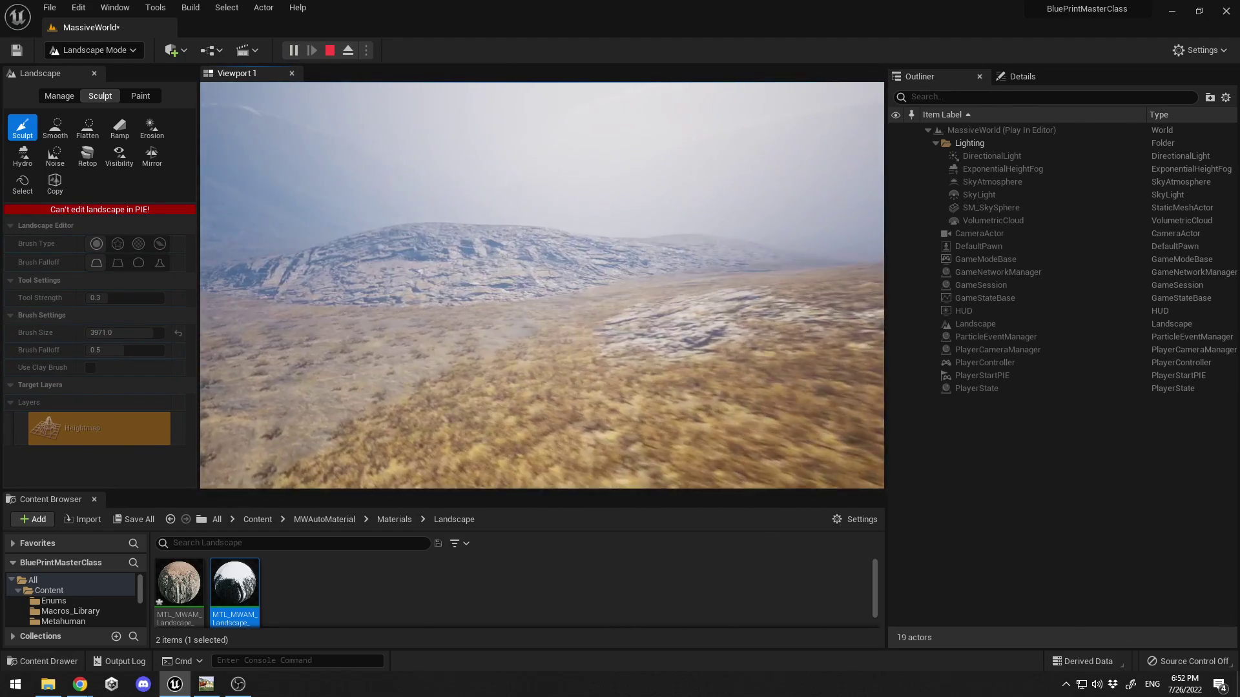
key("w")
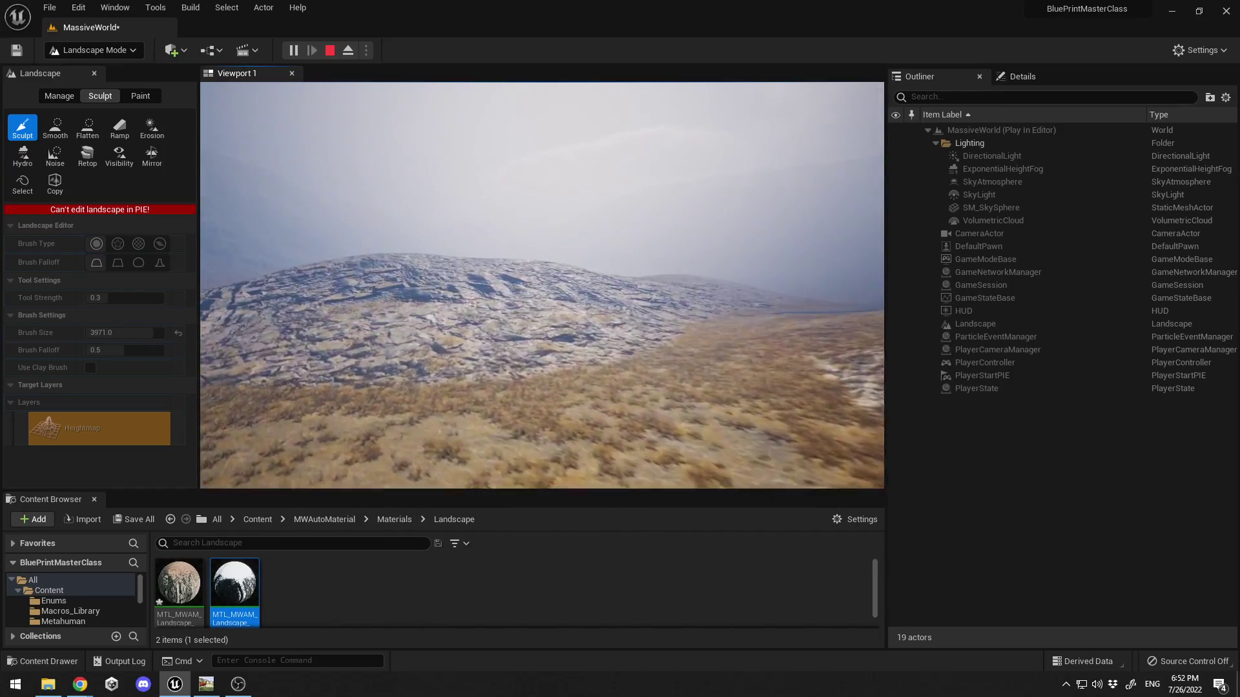
key("w")
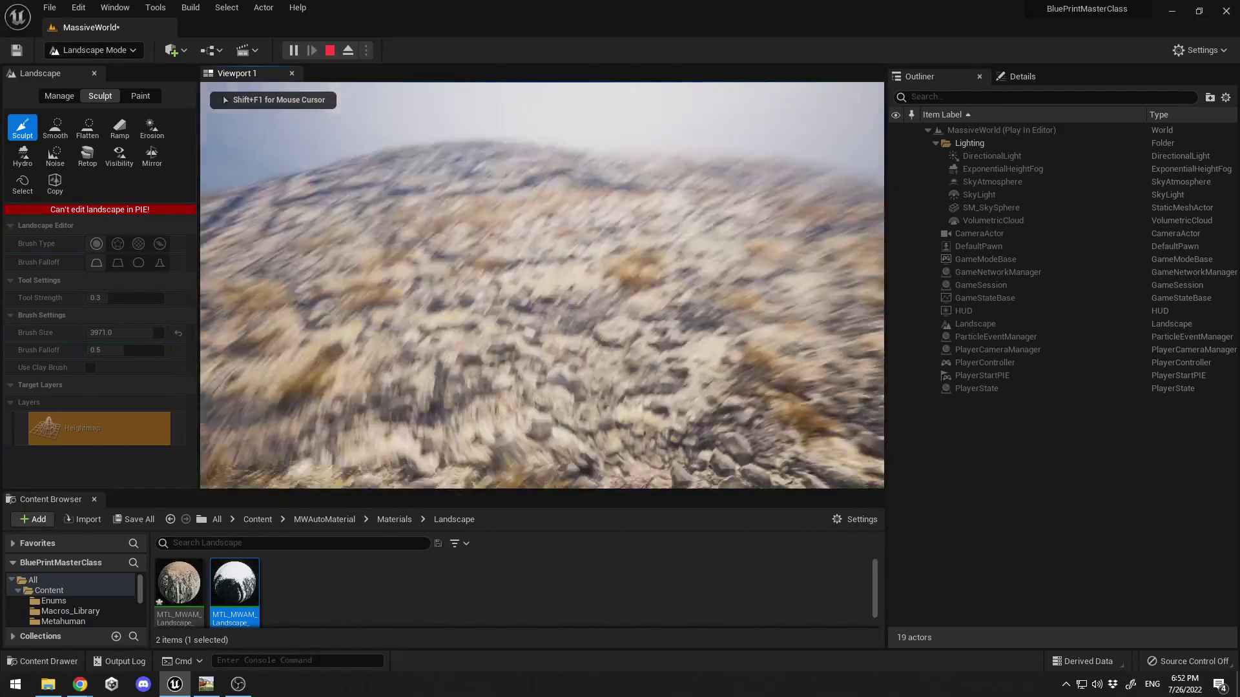
key("w")
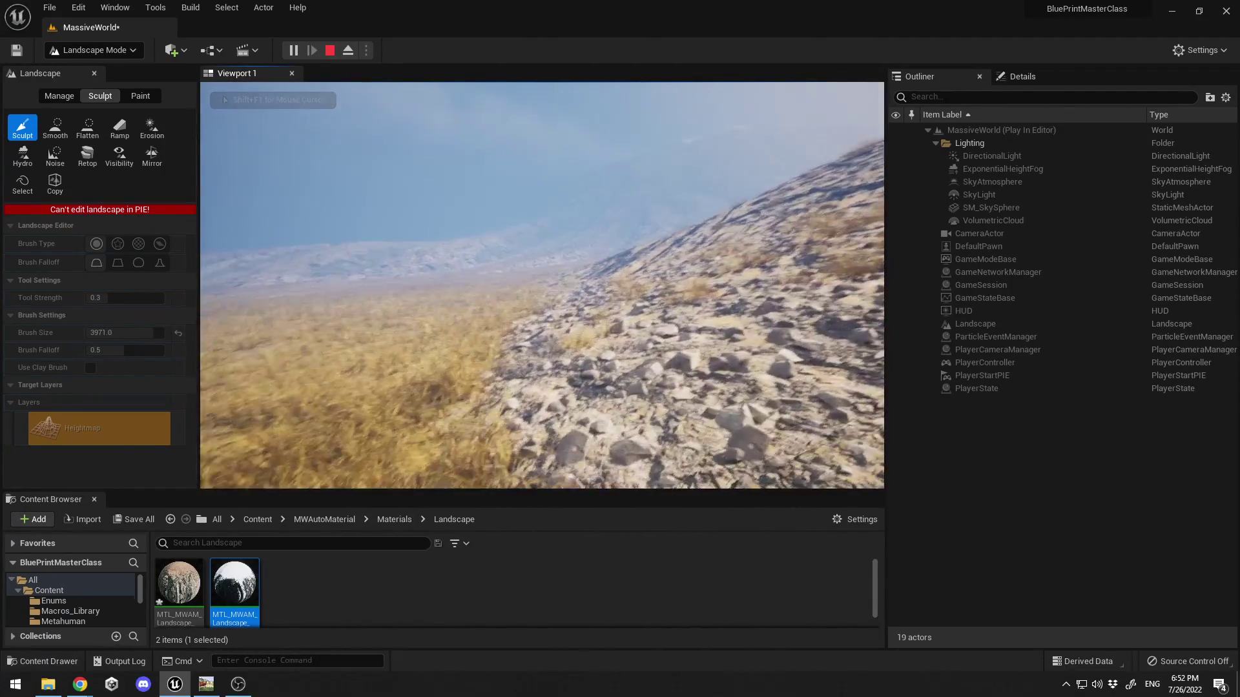
key("w")
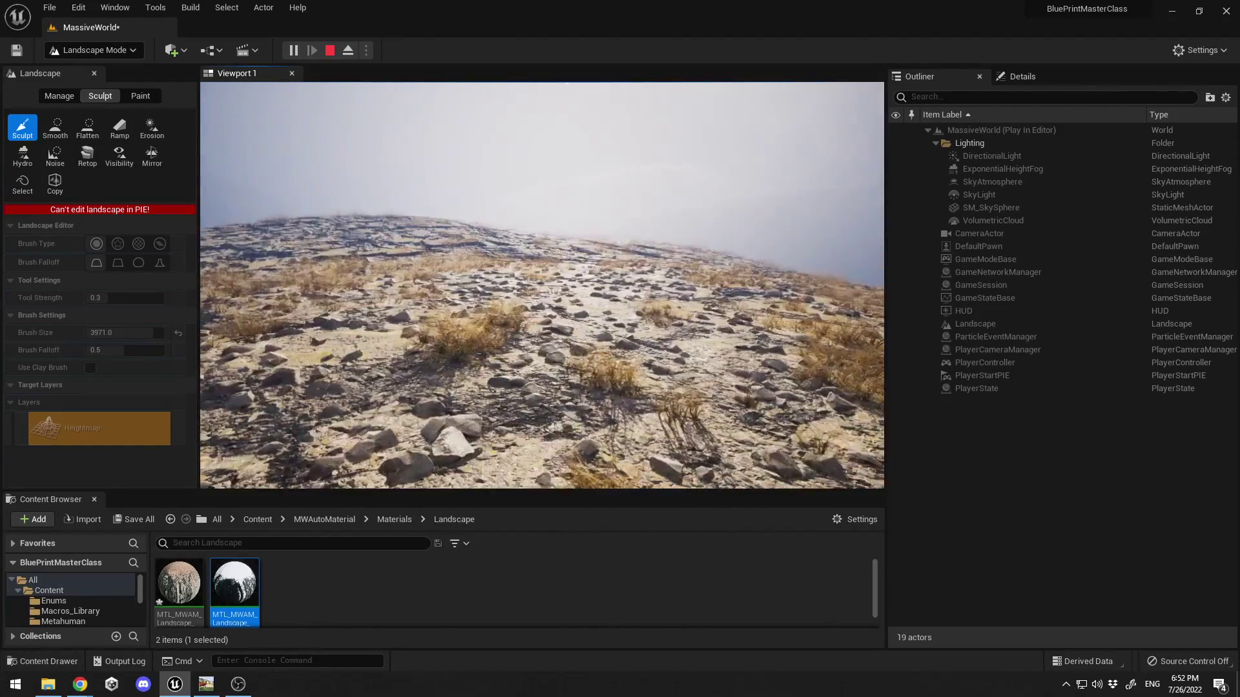
key("w")
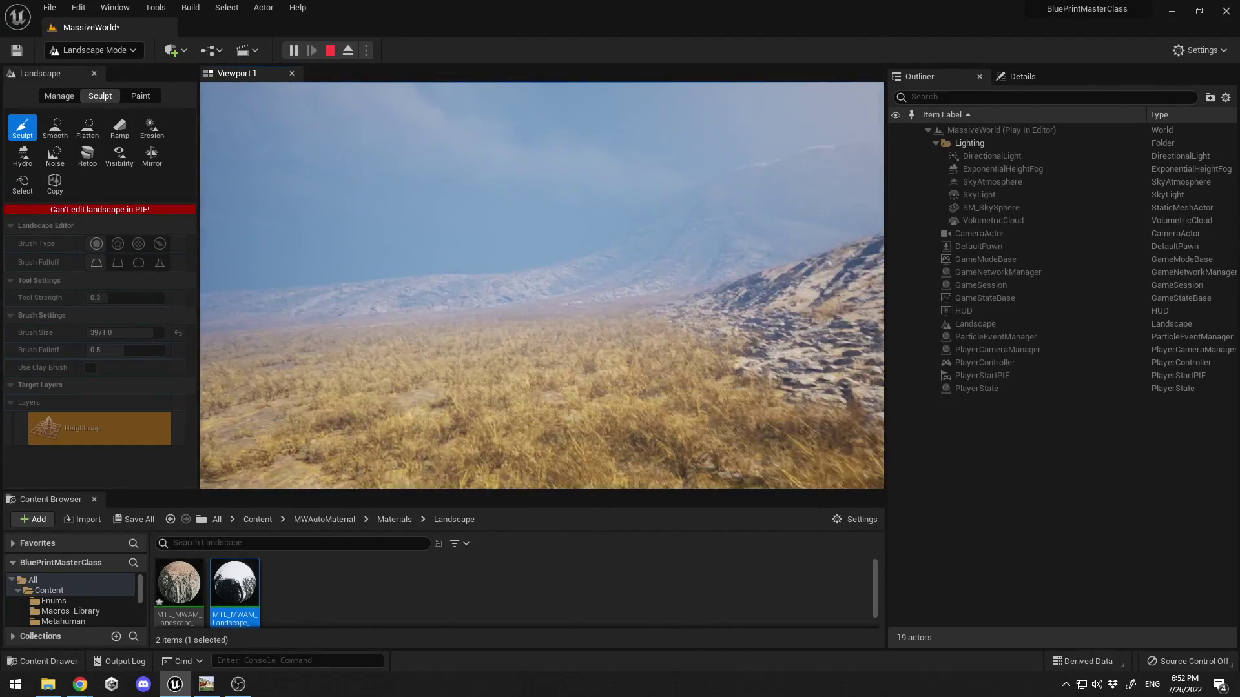
key("F11")
left_click(620, 336)
key("w")
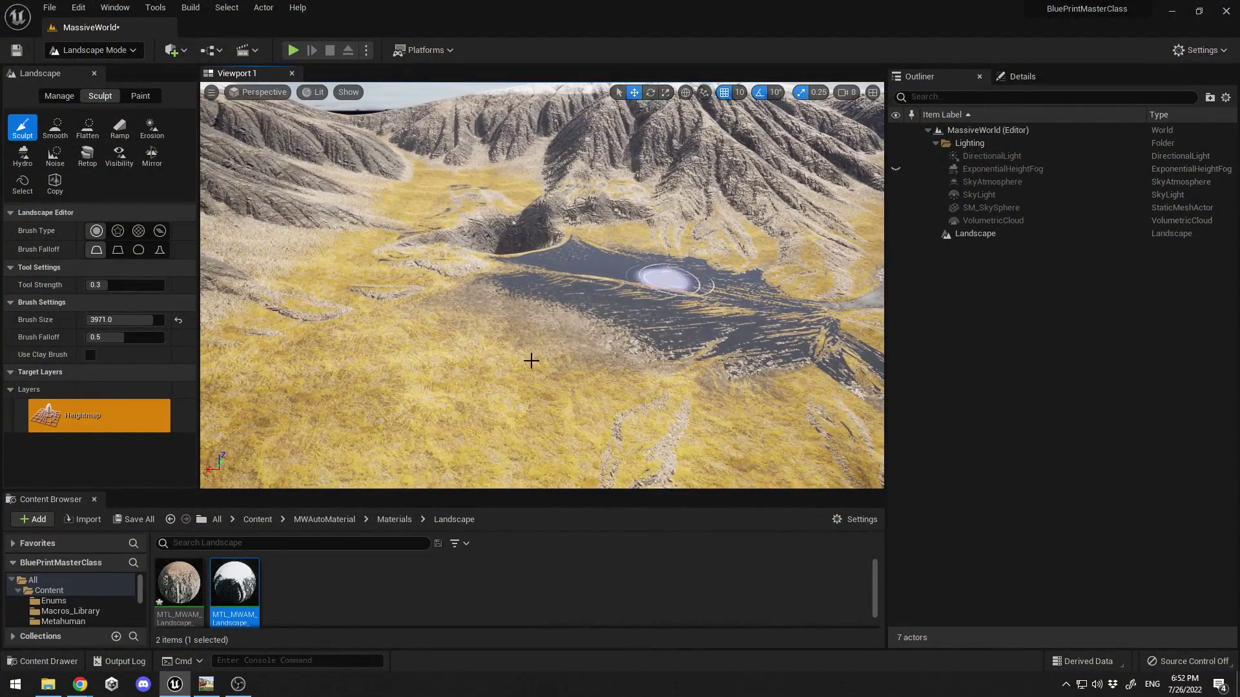
Look over the terrain device network in World Machine and return to the landscape and dark lakebed in Unreal Engine.
left_click(201, 683)
left_click_drag(238, 218, 1052, 552)
left_click_drag(1023, 397, 1003, 336)
left_click(920, 408)
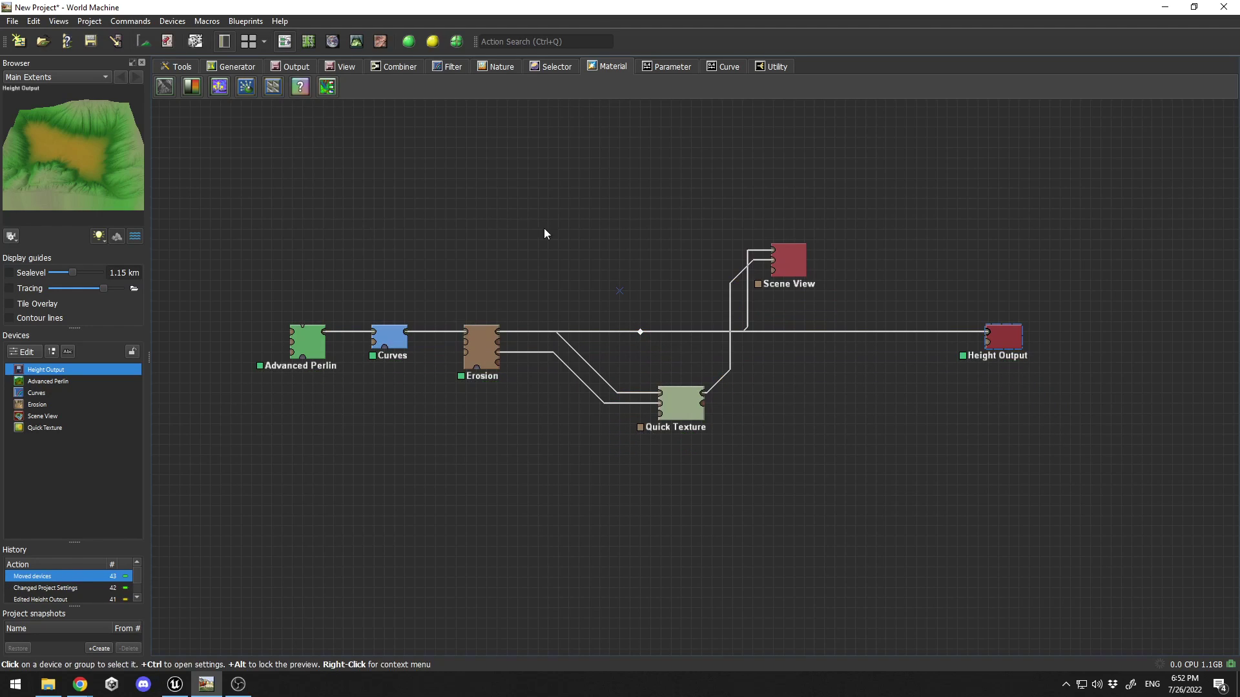
left_click(206, 683)
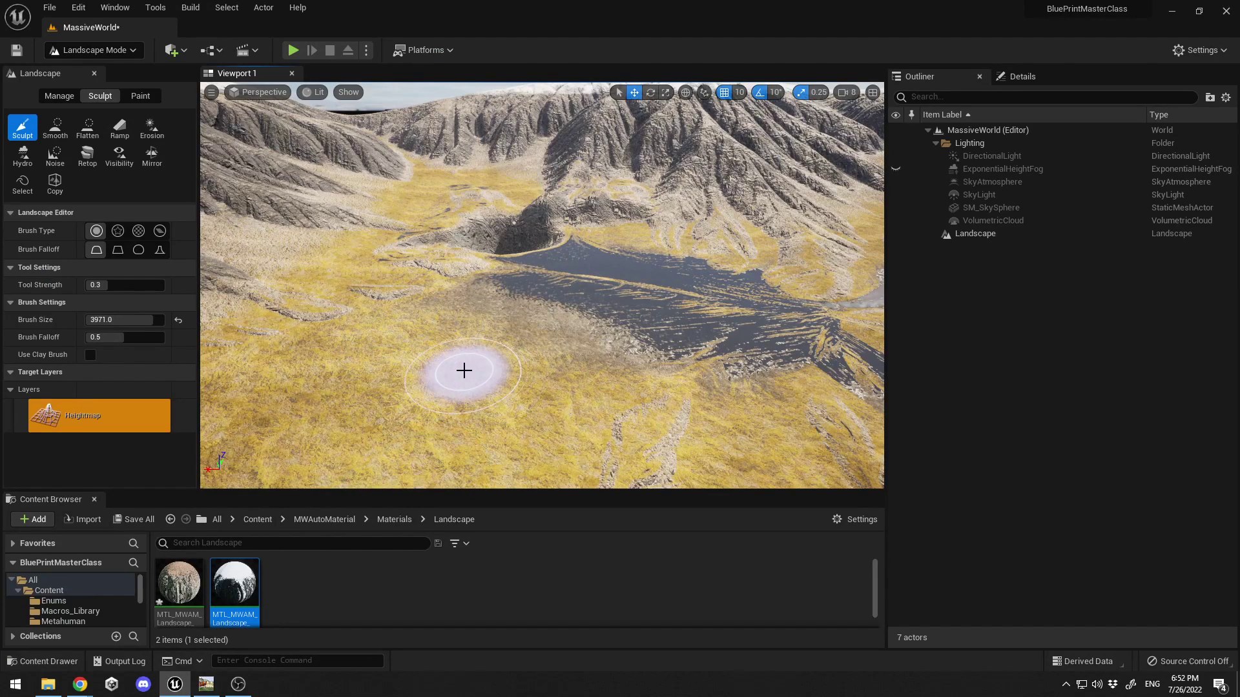
right_click_drag(453, 374, 403, 391)
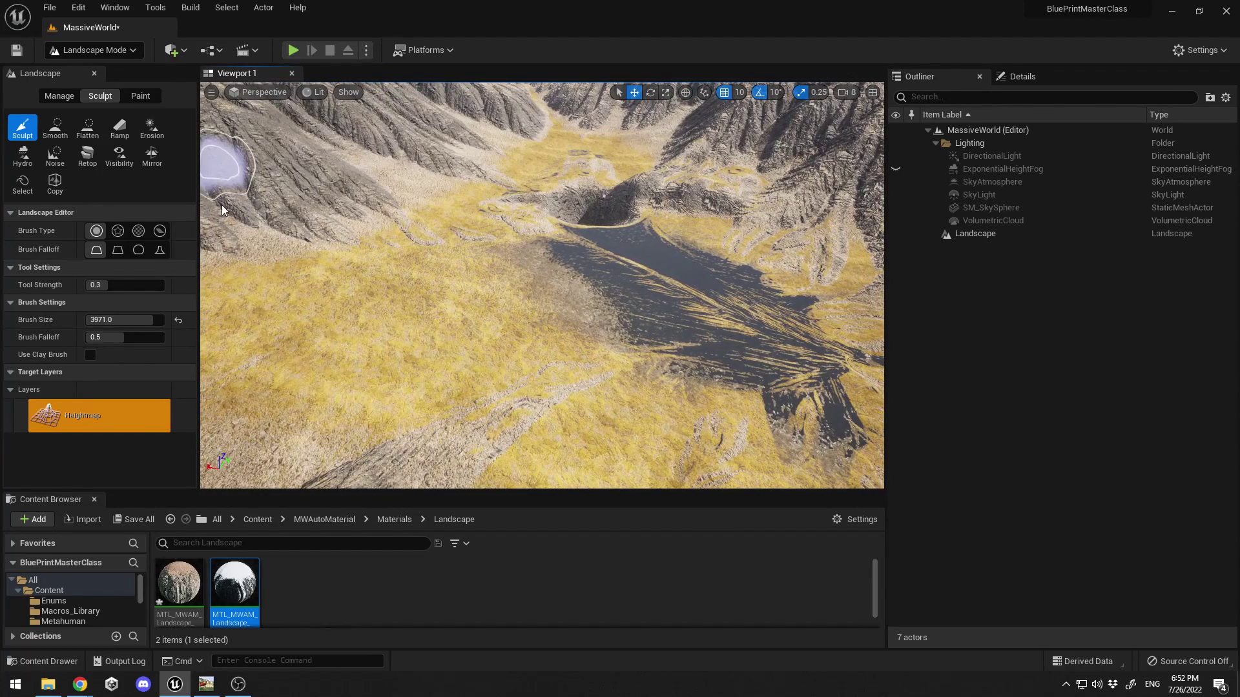
Switch to World Machine, try other UE4 Landscape build resolutions in the project settings, and discard the changes.
left_click(206, 683)
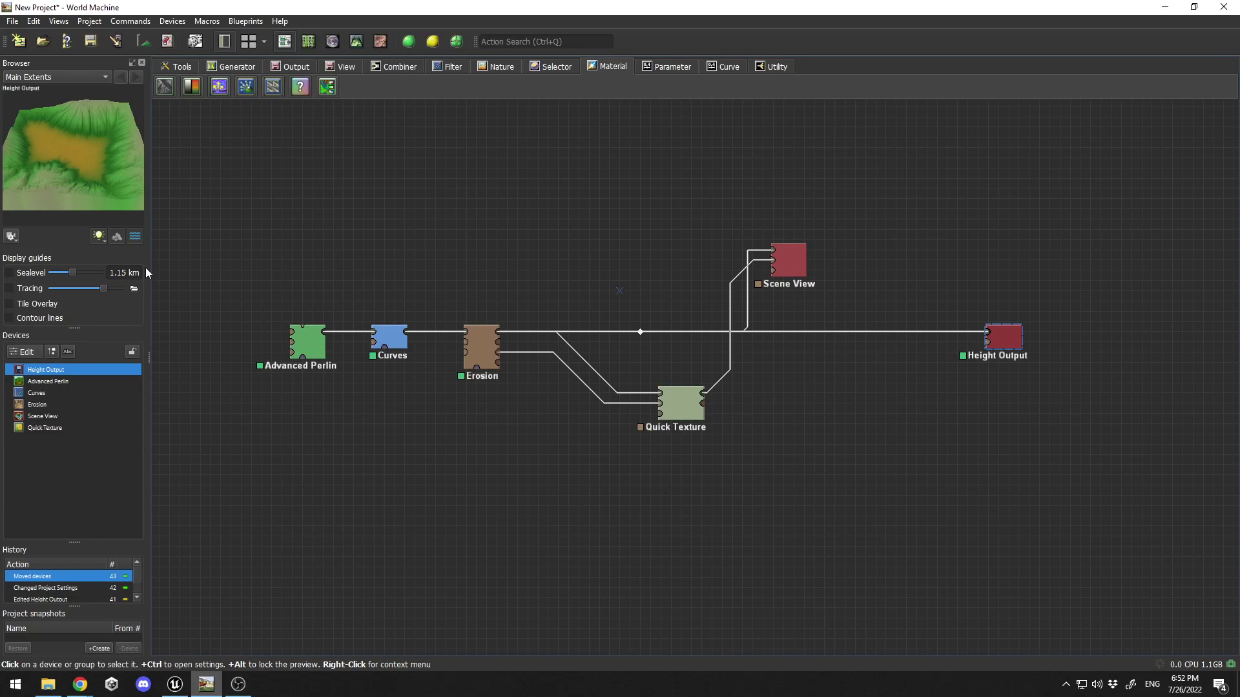
left_click(144, 42)
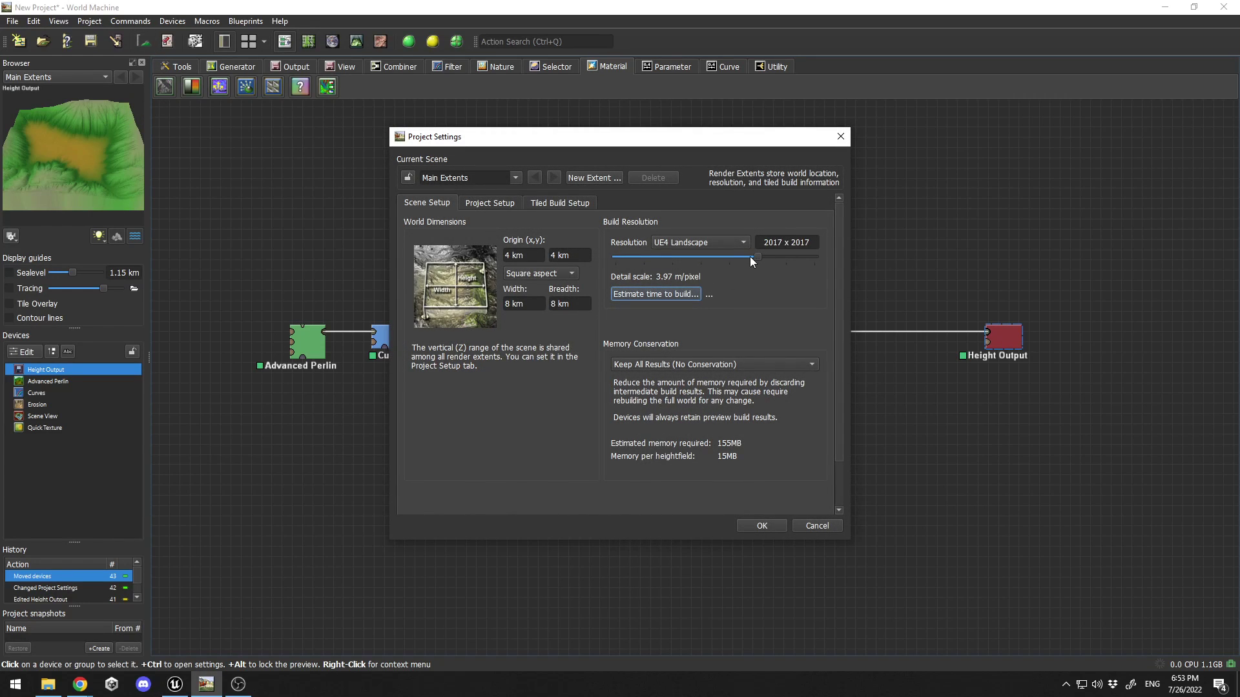
left_click_drag(790, 257, 765, 258)
left_click(827, 526)
Examine the Height Output device's 16bit RAW export properties and inspect the Scene View device's terrain preview up close.
right_click_drag(1014, 386, 801, 378)
double_click(799, 363)
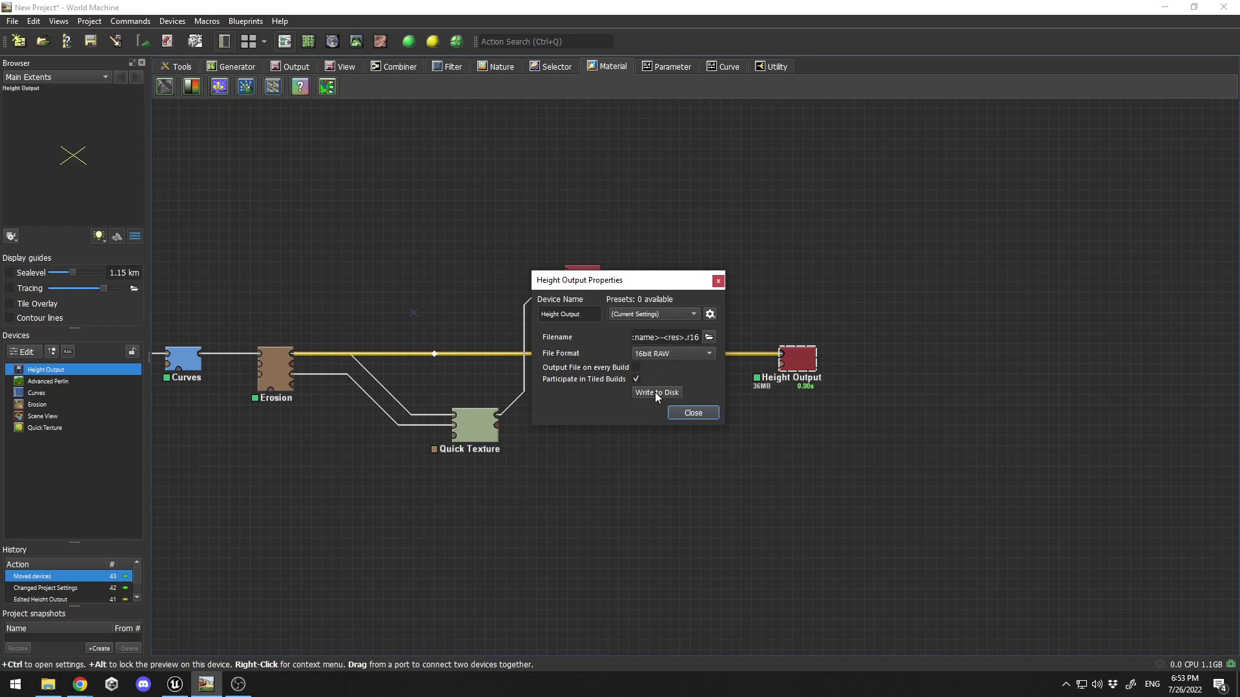
left_click(717, 280)
right_click_drag(459, 438, 549, 377)
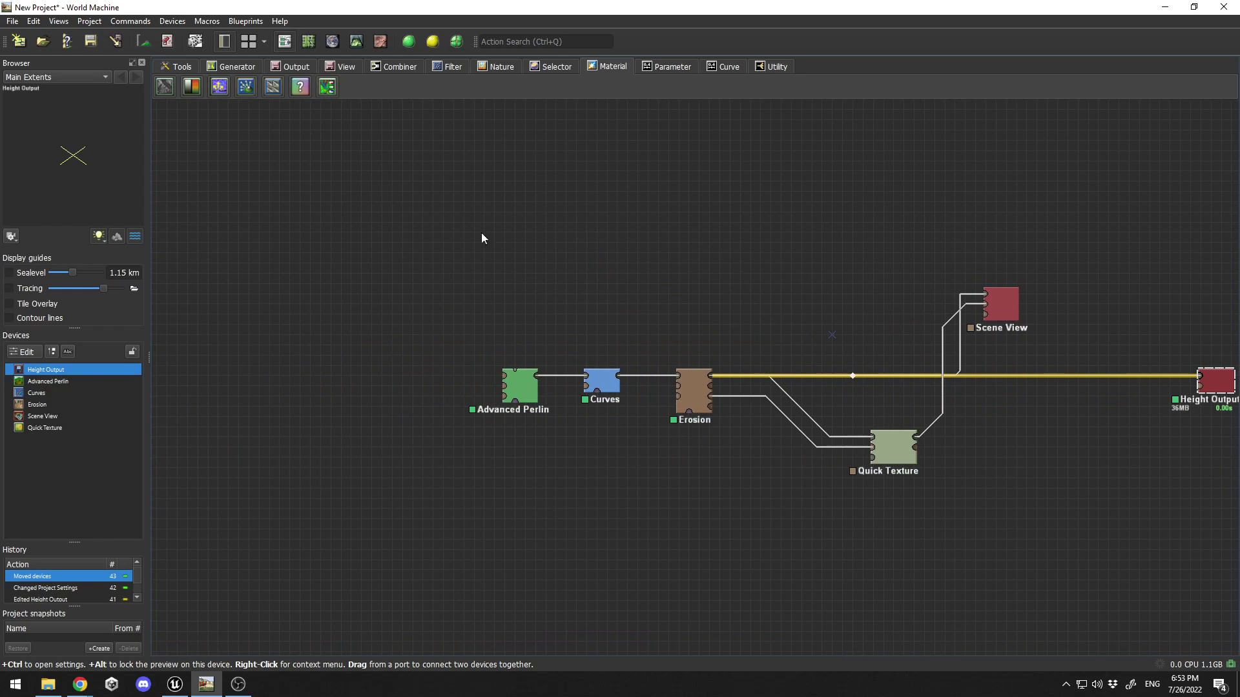
left_click(41, 416)
scroll(65, 165, "up", 5)
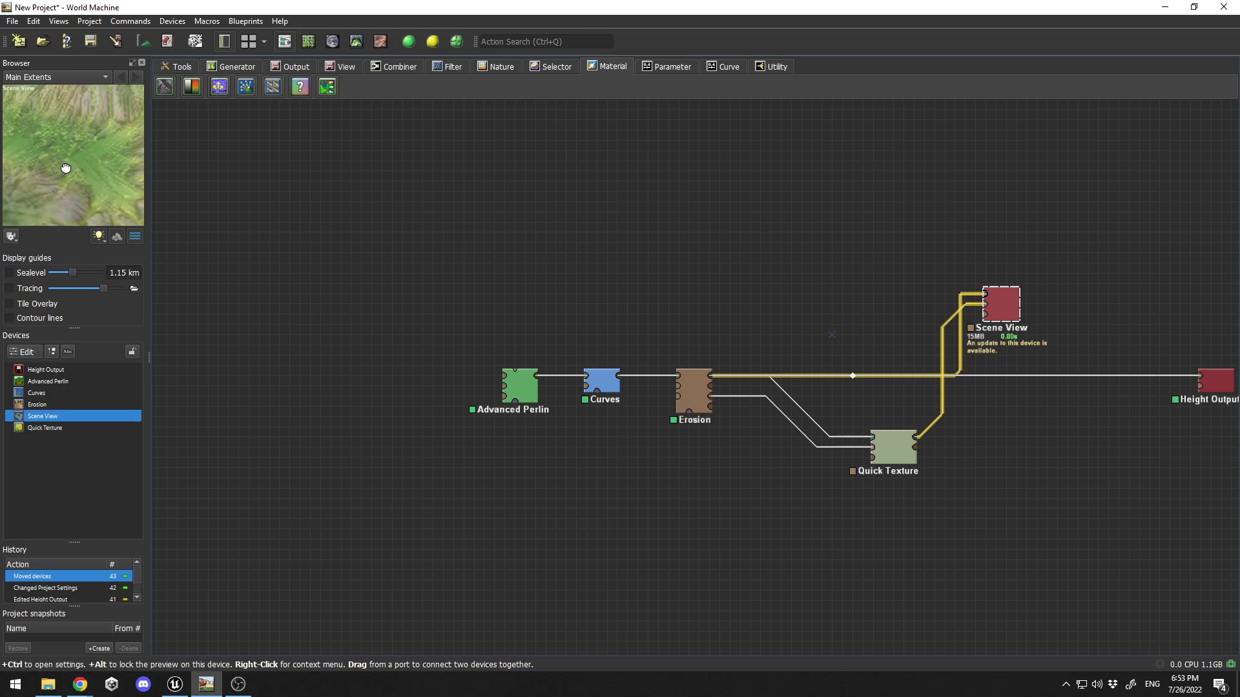
Return to Unreal Engine and smooth the sculpted ridge at the mountain's foot using the Smooth tool with strength 0.3 and brush size 3971.
left_click(176, 685)
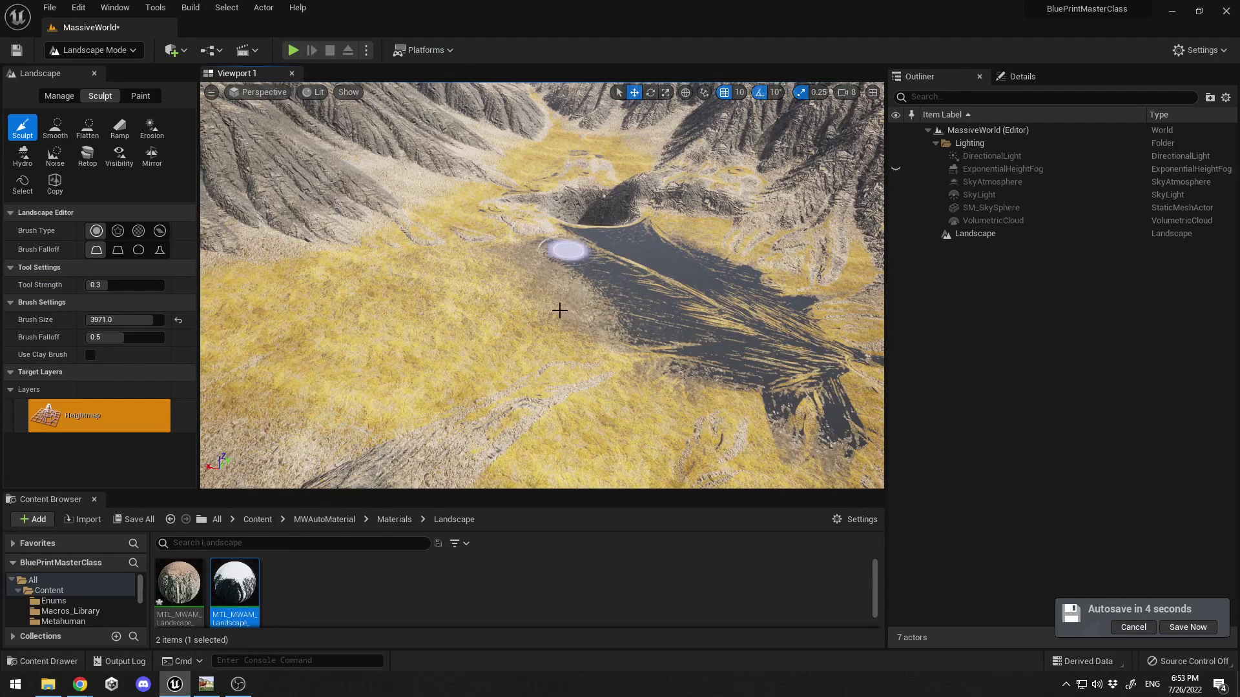
left_click(57, 97)
left_click(98, 97)
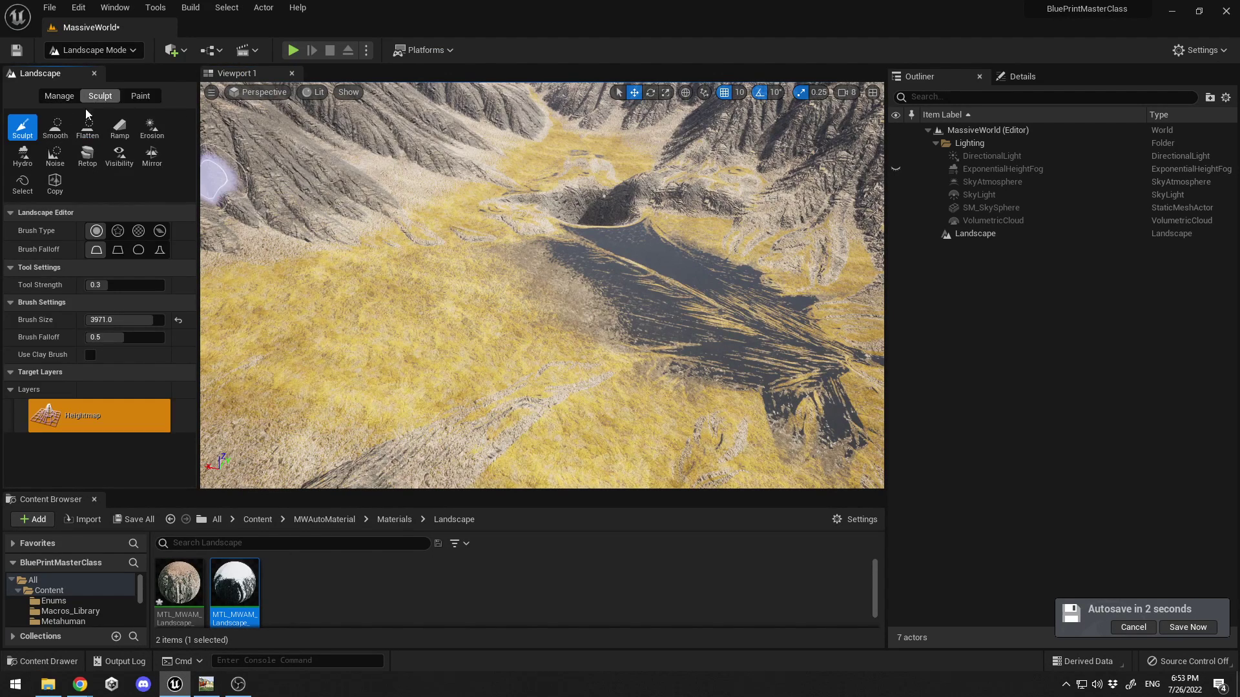
left_click(54, 127)
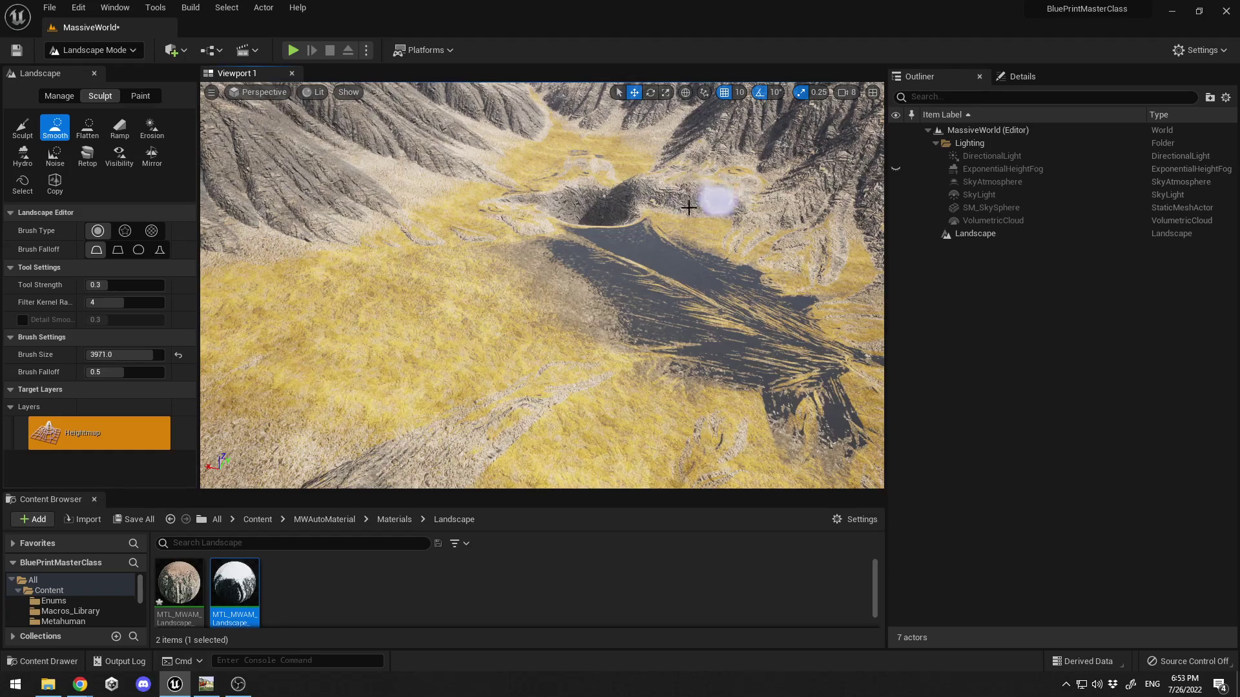
key("w")
mouse_move(686, 189)
right_mouse_down()
mouse_move(672, 129)
mouse_move(686, 188)
right_mouse_up()
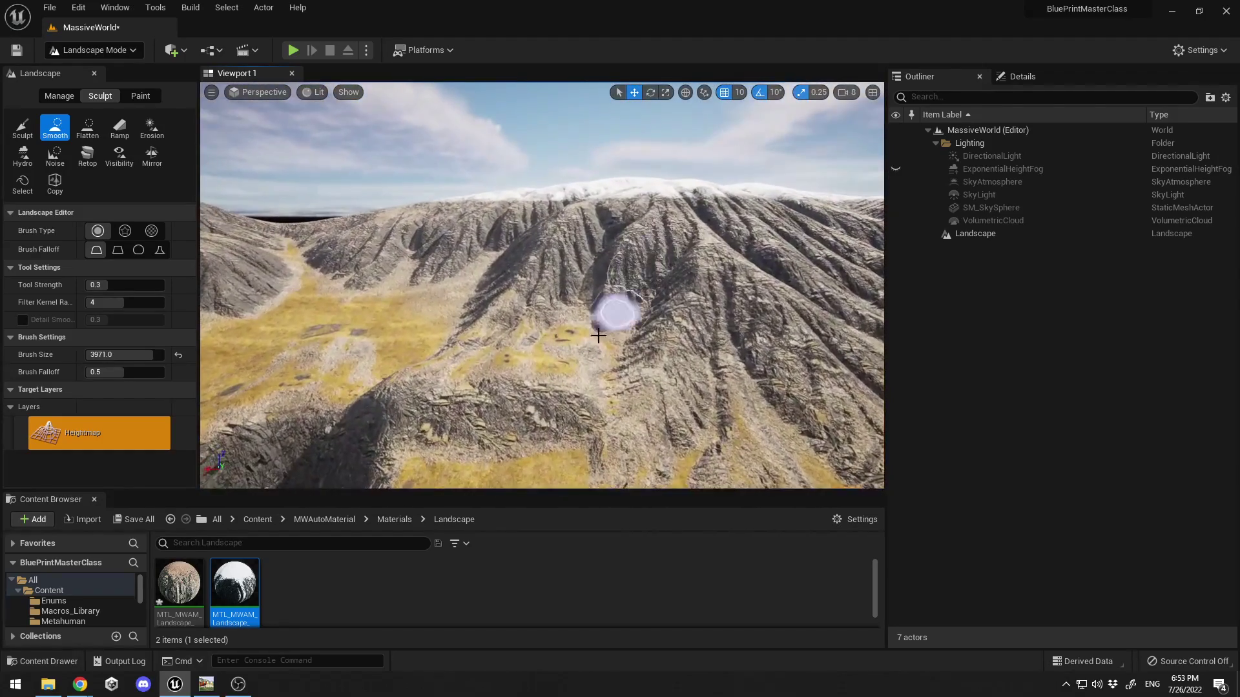
mouse_move(502, 381)
left_mouse_down()
mouse_move(562, 365)
mouse_move(479, 382)
mouse_move(502, 405)
left_mouse_up()
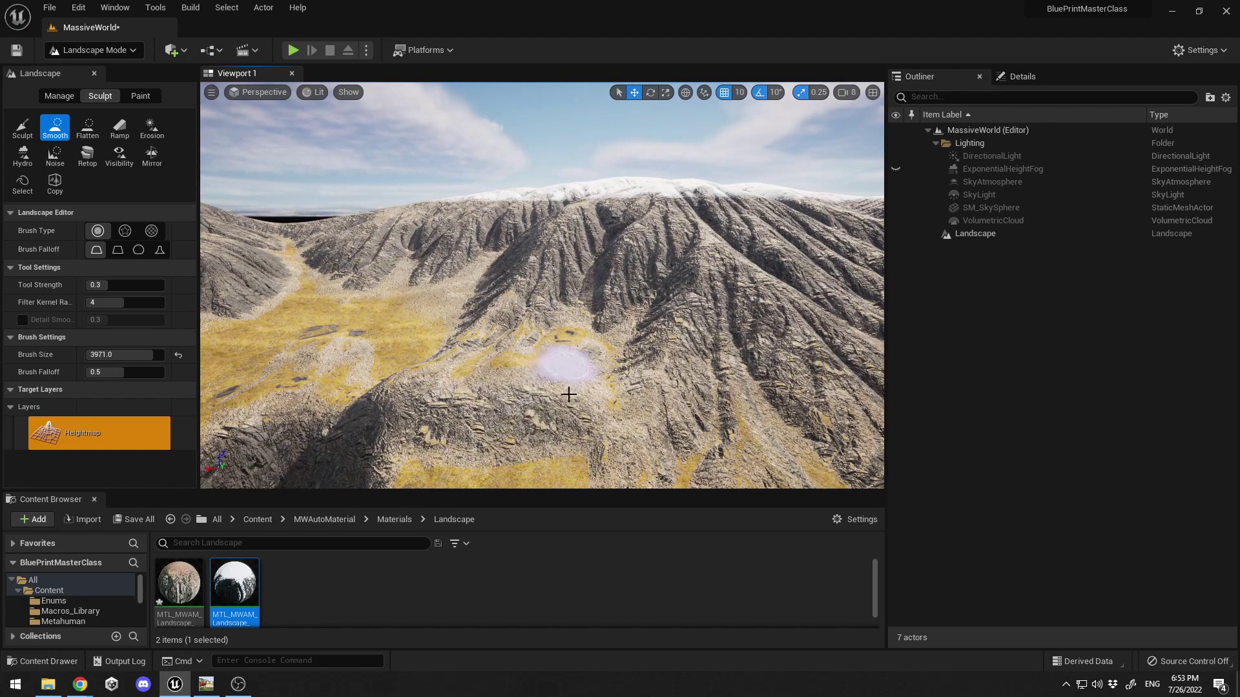
Choose the Retop sculpt tool and look across the valley, lakebeds and snowy mountains in a full-screen viewport.
left_click(87, 155)
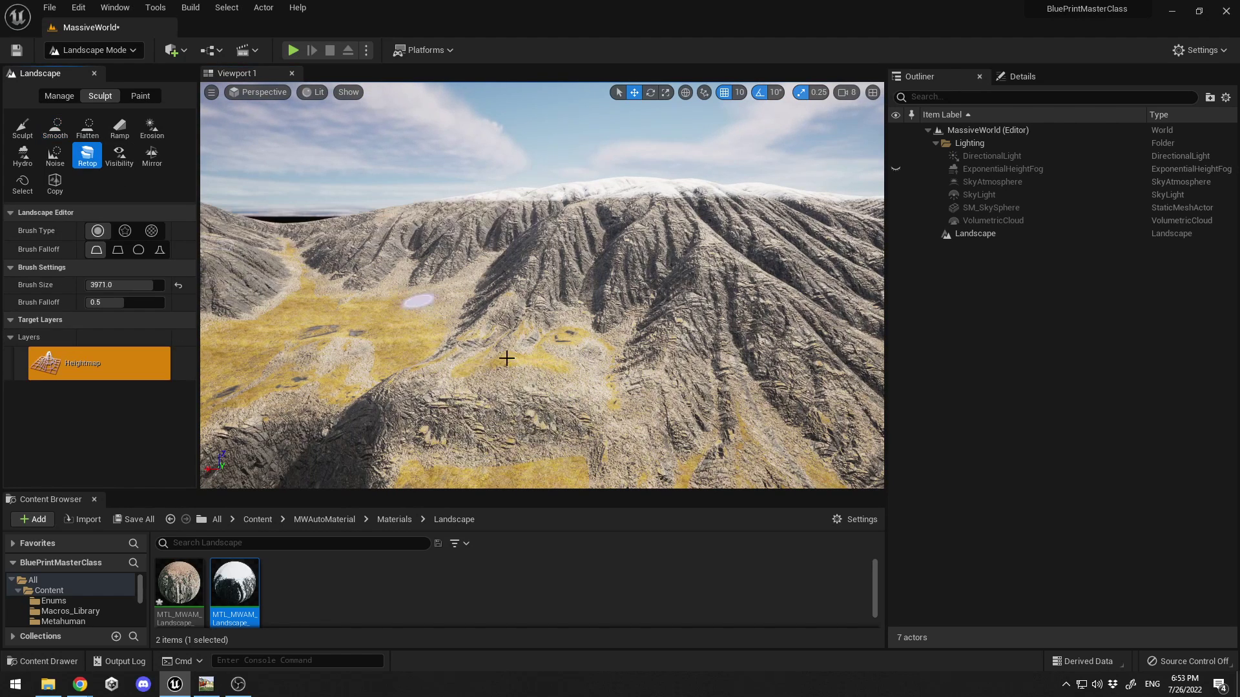
mouse_move(623, 311)
right_mouse_down()
mouse_move(878, 313)
mouse_move(756, 311)
right_mouse_up()
key("F11")
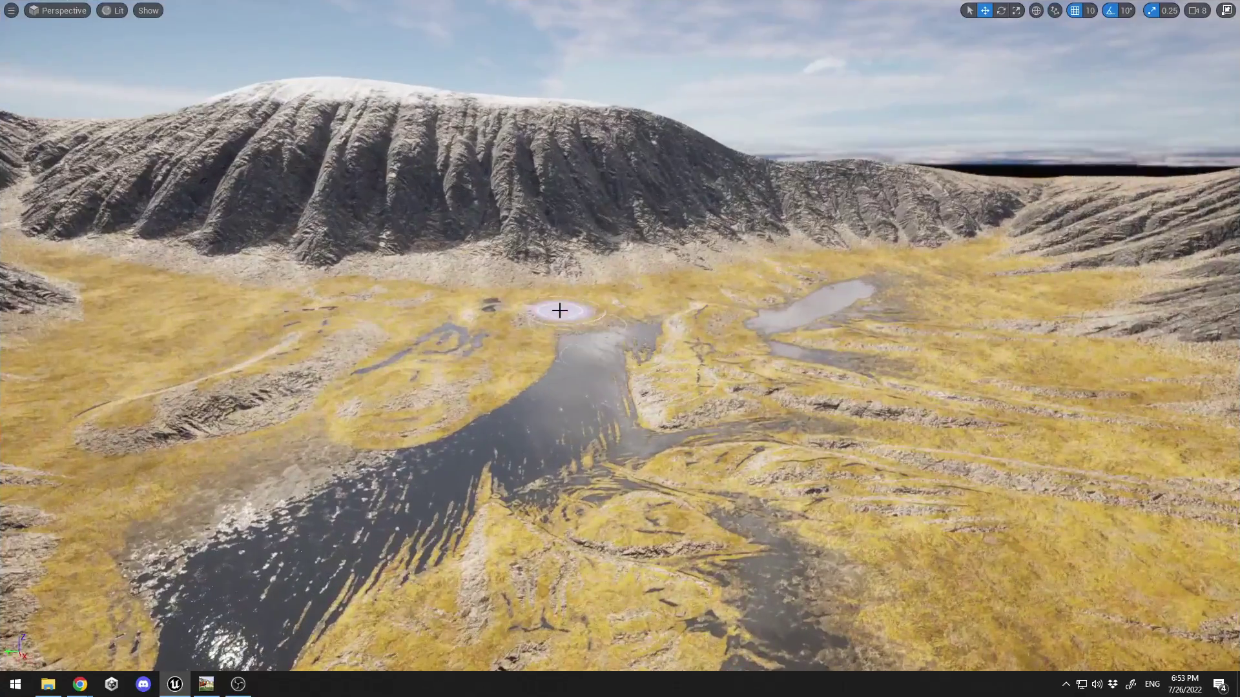
mouse_move(559, 310)
right_mouse_down()
mouse_move(559, 361)
mouse_move(556, 311)
right_mouse_up()
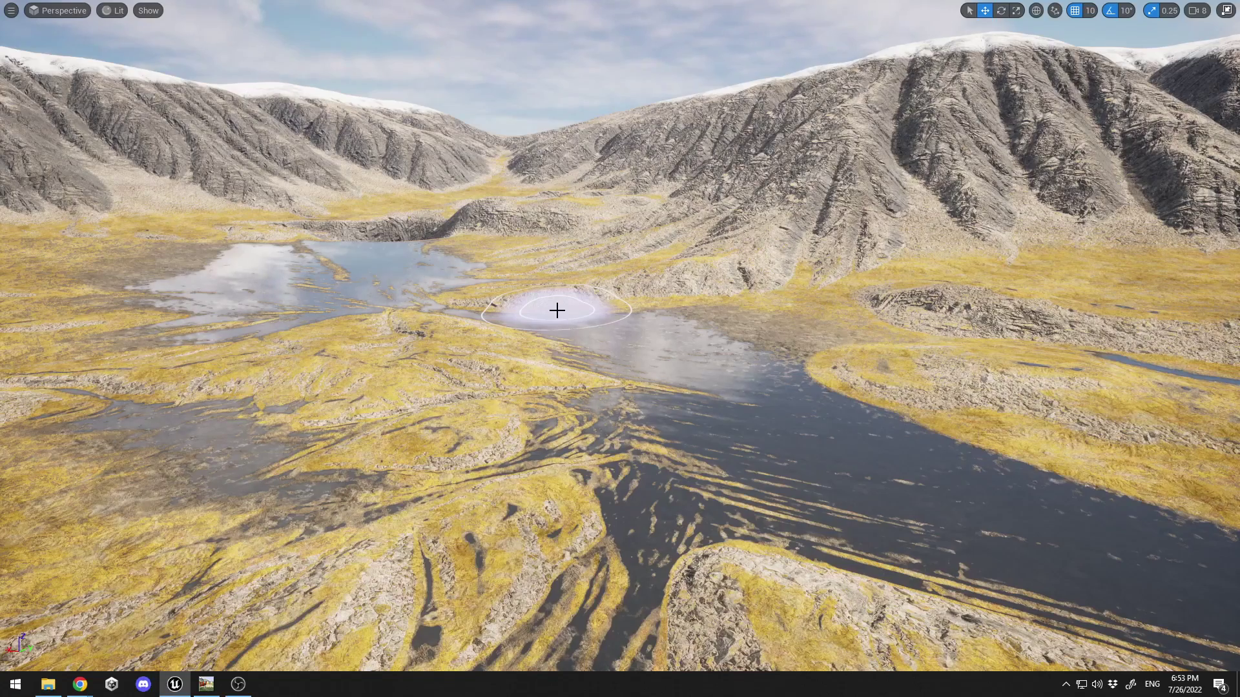
mouse_move(208, 563)
right_mouse_down()
mouse_move(195, 526)
mouse_move(40, 523)
mouse_move(323, 520)
right_mouse_up()
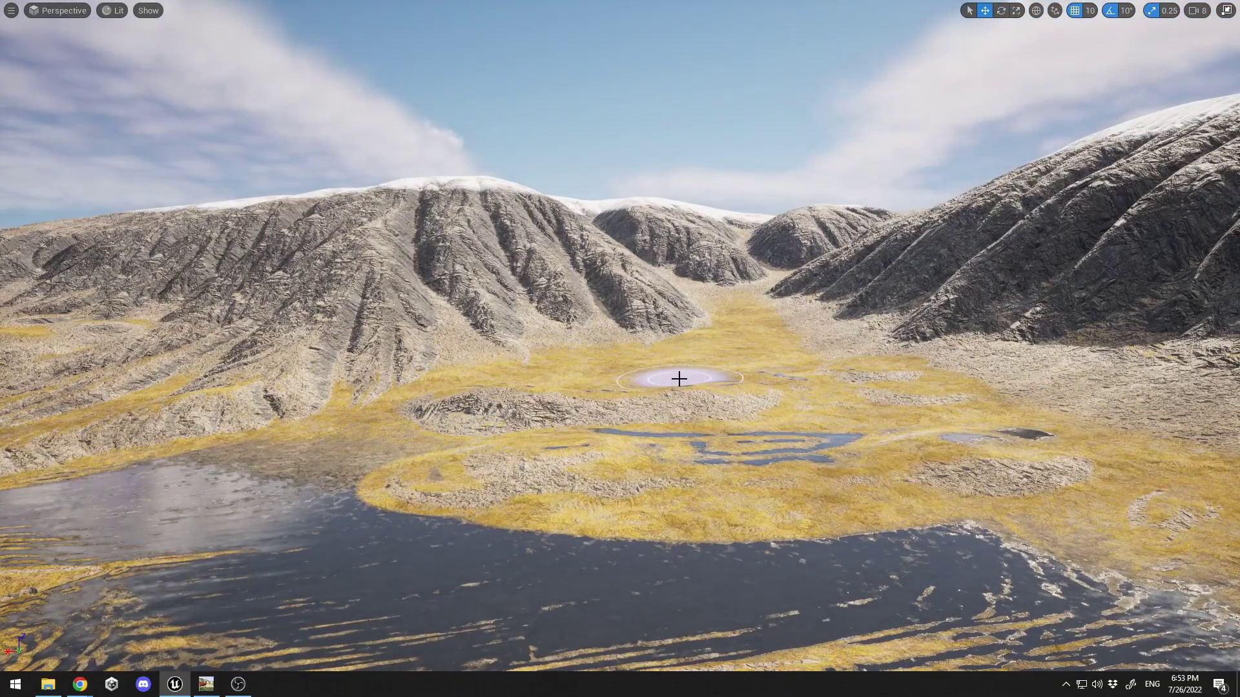